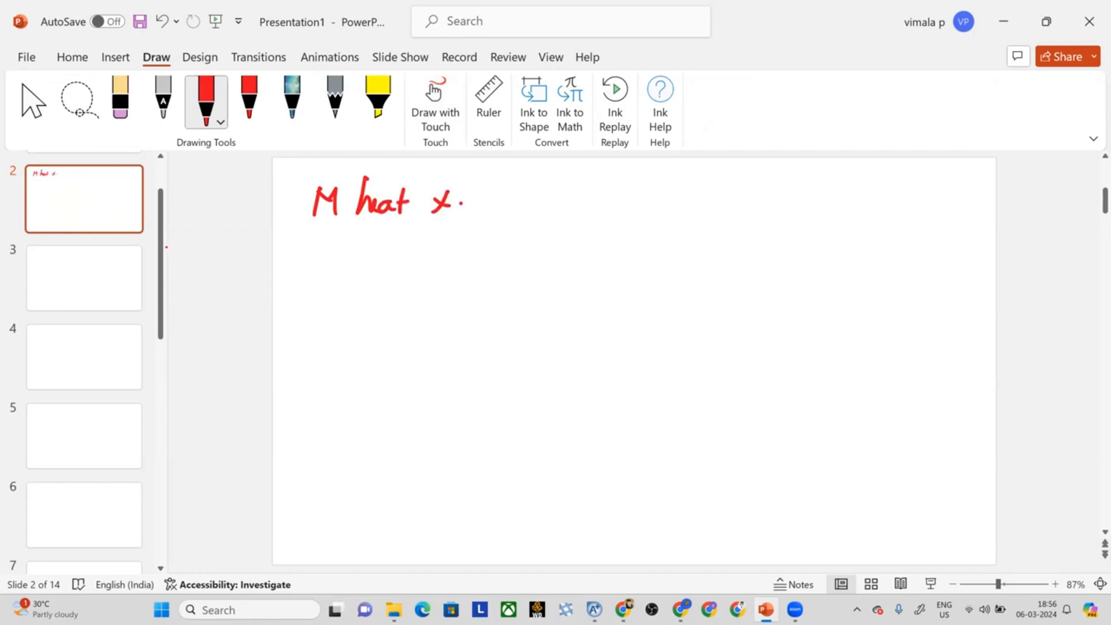
# Step: Handwrite "(single computational module)" beside the "M heat x." heading on slide 2 and draw a cross beneath "module"
pyautogui.moveTo(537, 174)
pyautogui.mouseDown()
pyautogui.moveTo(535, 215)
pyautogui.moveTo(596, 200)
pyautogui.moveTo(586, 223)
pyautogui.mouseUp()
pyautogui.moveTo(603, 185)
pyautogui.mouseDown()
pyautogui.moveTo(604, 213)
pyautogui.moveTo(669, 210)
pyautogui.moveTo(672, 199)
pyautogui.mouseUp()
pyautogui.moveTo(679, 212); pyautogui.dragTo(728, 211)
pyautogui.moveTo(746, 197); pyautogui.dragTo(762, 206)
pyautogui.moveTo(773, 193); pyautogui.dragTo(776, 204)
pyautogui.moveTo(782, 196); pyautogui.dragTo(798, 203)
pyautogui.moveTo(809, 181)
pyautogui.mouseDown()
pyautogui.moveTo(811, 206)
pyautogui.moveTo(849, 205)
pyautogui.mouseUp()
pyautogui.moveTo(848, 196); pyautogui.dragTo(858, 204)
pyautogui.moveTo(864, 195); pyautogui.dragTo(869, 204)
pyautogui.moveTo(877, 197); pyautogui.dragTo(889, 182)
pyautogui.moveTo(891, 195); pyautogui.dragTo(907, 203)
pyautogui.moveTo(910, 200); pyautogui.dragTo(923, 204)
pyautogui.moveTo(923, 176); pyautogui.dragTo(926, 206)
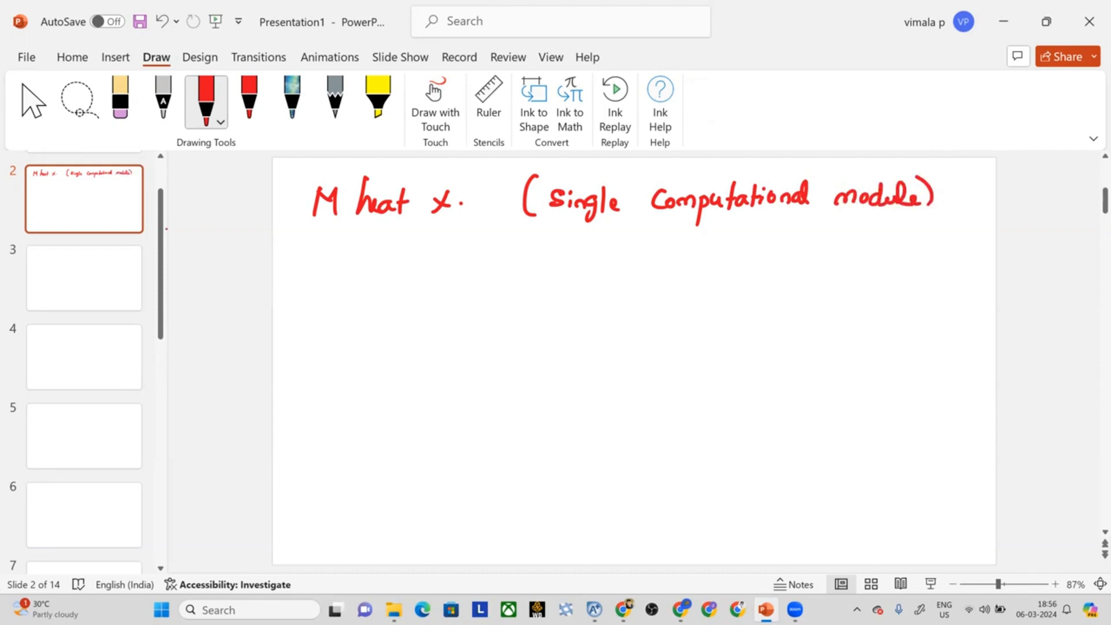
pyautogui.moveTo(825, 214); pyautogui.dragTo(804, 243)
pyautogui.moveTo(801, 229); pyautogui.dragTo(831, 248)
# Step: Draw a downward arrow from the M of the heading and handwrite "Multi stream." below it
pyautogui.moveTo(317, 219); pyautogui.dragTo(319, 243)
pyautogui.moveTo(303, 241)
pyautogui.mouseDown()
pyautogui.moveTo(331, 239)
pyautogui.moveTo(312, 309)
pyautogui.moveTo(359, 309)
pyautogui.mouseUp()
pyautogui.moveTo(366, 280)
pyautogui.mouseDown()
pyautogui.moveTo(364, 310)
pyautogui.moveTo(373, 291)
pyautogui.mouseUp()
pyautogui.click(379, 283)
pyautogui.moveTo(378, 296)
pyautogui.mouseDown()
pyautogui.moveTo(379, 307)
pyautogui.moveTo(404, 307)
pyautogui.mouseUp()
pyautogui.moveTo(424, 277)
pyautogui.mouseDown()
pyautogui.moveTo(421, 312)
pyautogui.moveTo(432, 289)
pyautogui.mouseUp()
pyautogui.moveTo(432, 305); pyautogui.dragTo(472, 304)
pyautogui.moveTo(472, 304); pyautogui.dragTo(492, 301)
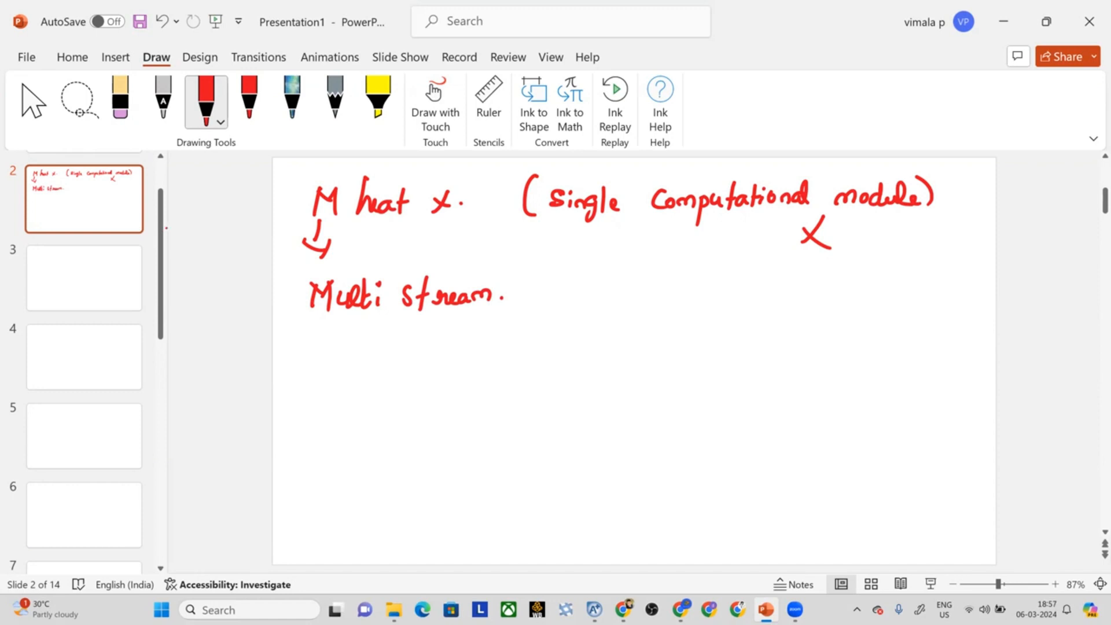
# Step: Handwrite an arrow bullet reading "used to represent heat transfer" below "Multi stream."
pyautogui.moveTo(300, 369)
pyautogui.mouseDown()
pyautogui.moveTo(331, 372)
pyautogui.moveTo(326, 388)
pyautogui.mouseUp()
pyautogui.moveTo(391, 368); pyautogui.dragTo(445, 386)
pyautogui.moveTo(498, 354)
pyautogui.mouseDown()
pyautogui.moveTo(494, 375)
pyautogui.moveTo(502, 368)
pyautogui.mouseUp()
pyautogui.moveTo(519, 366)
pyautogui.mouseDown()
pyautogui.moveTo(578, 365)
pyautogui.moveTo(591, 398)
pyautogui.moveTo(617, 371)
pyautogui.moveTo(672, 364)
pyautogui.mouseUp()
pyautogui.moveTo(678, 348); pyautogui.dragTo(674, 373)
pyautogui.moveTo(718, 338); pyautogui.dragTo(731, 375)
pyautogui.moveTo(728, 366); pyautogui.dragTo(761, 374)
pyautogui.moveTo(755, 362); pyautogui.dragTo(813, 375)
pyautogui.moveTo(806, 356); pyautogui.dragTo(875, 355)
pyautogui.moveTo(883, 348)
pyautogui.mouseDown()
pyautogui.moveTo(875, 386)
pyautogui.moveTo(909, 357)
pyautogui.mouseUp()
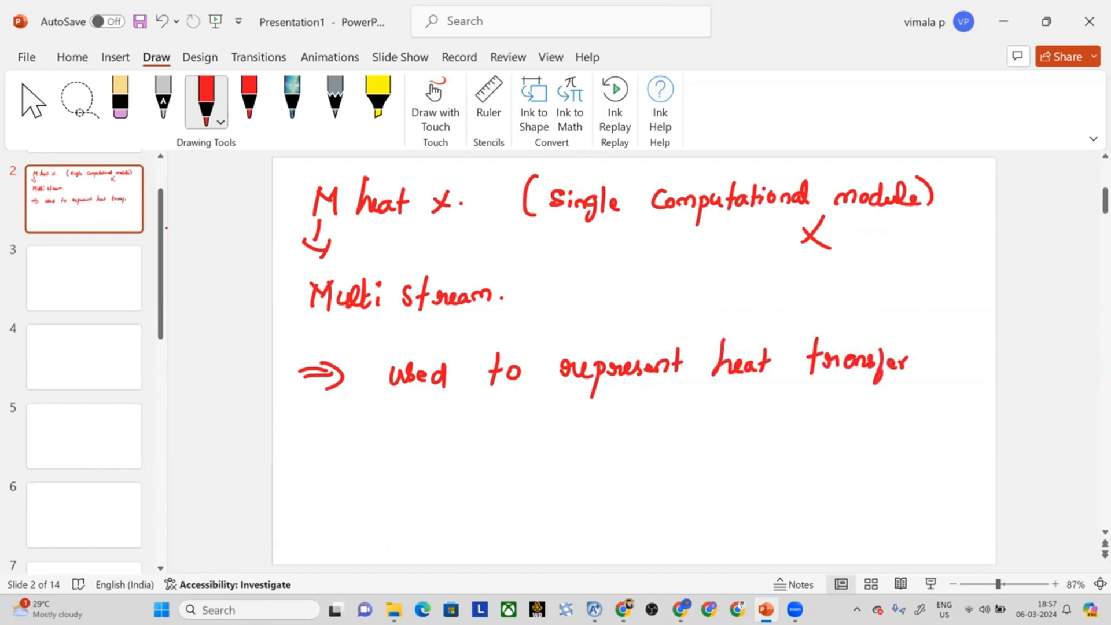
# Step: Continue the heat transfer bullet on a new line with "b/w multiple hot and cold streams"
pyautogui.moveTo(371, 428); pyautogui.dragTo(375, 449)
pyautogui.moveTo(399, 422)
pyautogui.mouseDown()
pyautogui.moveTo(382, 469)
pyautogui.moveTo(423, 433)
pyautogui.moveTo(542, 444)
pyautogui.mouseUp()
pyautogui.moveTo(543, 425)
pyautogui.mouseDown()
pyautogui.moveTo(541, 443)
pyautogui.moveTo(547, 422)
pyautogui.moveTo(566, 458)
pyautogui.moveTo(583, 412)
pyautogui.mouseUp()
pyautogui.moveTo(588, 435); pyautogui.dragTo(600, 439)
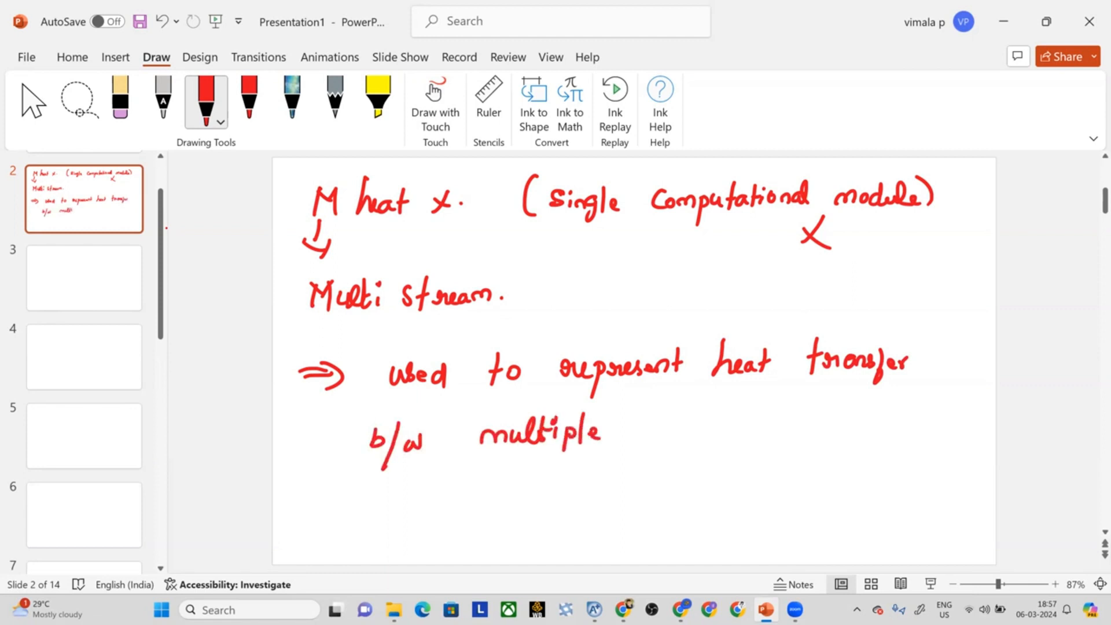
pyautogui.moveTo(650, 413)
pyautogui.mouseDown()
pyautogui.moveTo(646, 444)
pyautogui.moveTo(661, 444)
pyautogui.mouseUp()
pyautogui.moveTo(669, 429); pyautogui.dragTo(681, 442)
pyautogui.moveTo(676, 429)
pyautogui.mouseDown()
pyautogui.moveTo(741, 443)
pyautogui.moveTo(762, 433)
pyautogui.moveTo(765, 443)
pyautogui.mouseUp()
pyautogui.moveTo(831, 423)
pyautogui.mouseDown()
pyautogui.moveTo(830, 439)
pyautogui.moveTo(834, 428)
pyautogui.mouseUp()
pyautogui.moveTo(843, 415)
pyautogui.mouseDown()
pyautogui.moveTo(845, 441)
pyautogui.moveTo(865, 412)
pyautogui.moveTo(896, 436)
pyautogui.moveTo(920, 434)
pyautogui.mouseUp()
pyautogui.moveTo(912, 422); pyautogui.dragTo(937, 429)
pyautogui.moveTo(933, 427); pyautogui.dragTo(971, 428)
pyautogui.moveTo(970, 426)
pyautogui.mouseDown()
pyautogui.moveTo(981, 419)
pyautogui.moveTo(972, 426)
pyautogui.mouseUp()
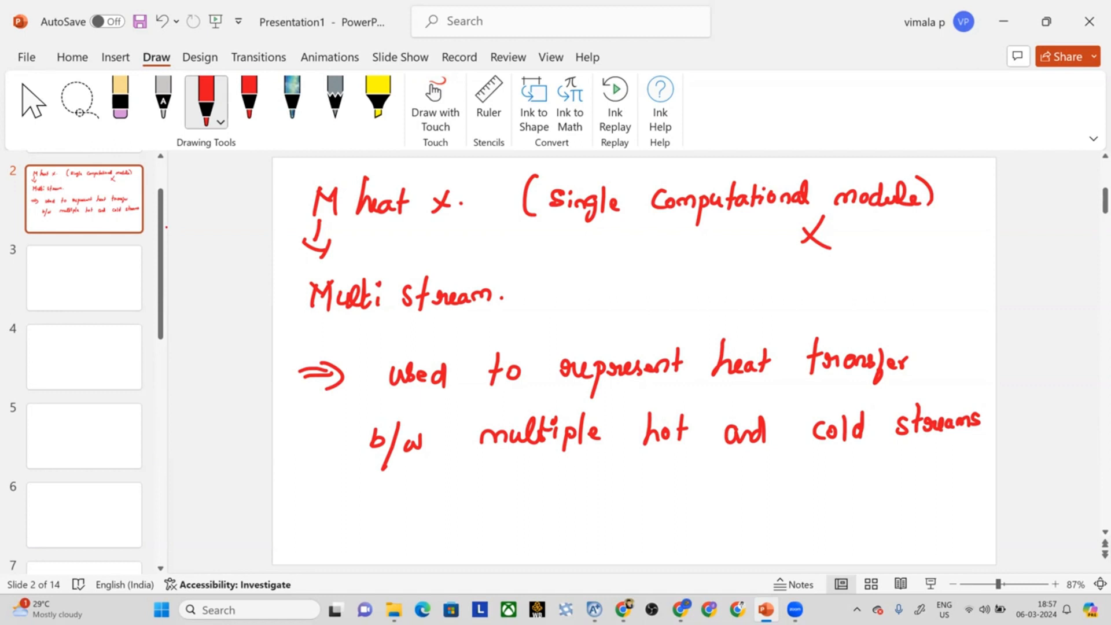
# Step: Start a second arrow bullet near the bottom of the slide, reading "detailed, rigorous,"
pyautogui.moveTo(291, 510); pyautogui.dragTo(329, 513)
pyautogui.moveTo(295, 518)
pyautogui.mouseDown()
pyautogui.moveTo(331, 521)
pyautogui.moveTo(322, 533)
pyautogui.mouseUp()
pyautogui.moveTo(405, 515)
pyautogui.mouseDown()
pyautogui.moveTo(388, 522)
pyautogui.moveTo(453, 527)
pyautogui.moveTo(462, 508)
pyautogui.moveTo(494, 545)
pyautogui.moveTo(554, 527)
pyautogui.mouseUp()
pyautogui.moveTo(546, 507)
pyautogui.mouseDown()
pyautogui.moveTo(559, 540)
pyautogui.moveTo(575, 525)
pyautogui.moveTo(630, 525)
pyautogui.mouseUp()
pyautogui.moveTo(639, 510); pyautogui.dragTo(631, 525)
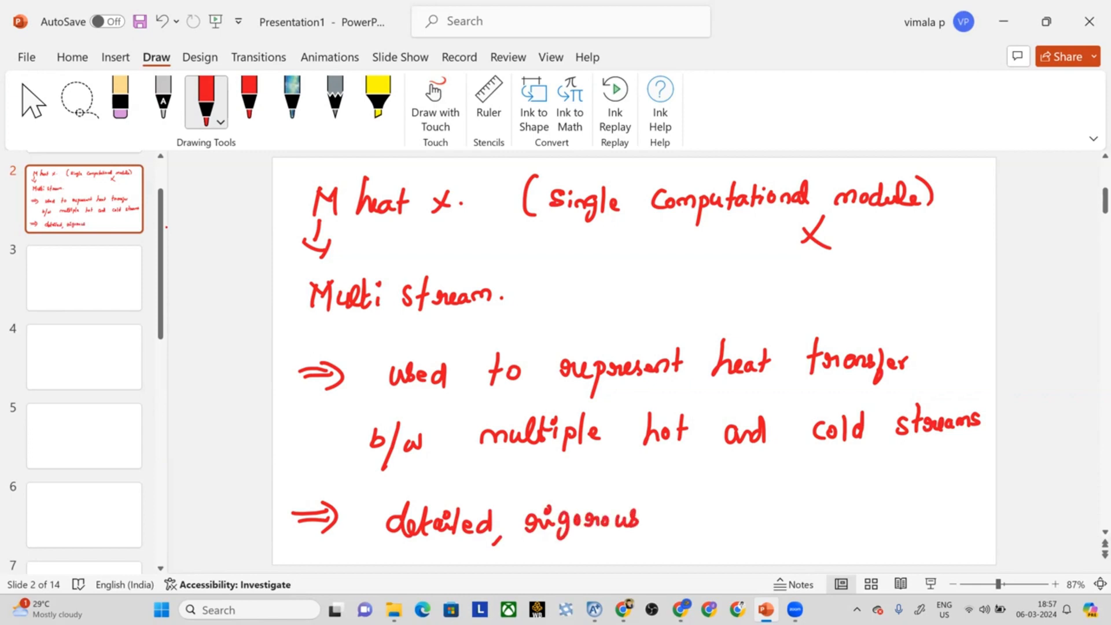
pyautogui.moveTo(661, 529); pyautogui.dragTo(655, 540)
# Step: Add "internal zone analysis" in handwriting after "detailed, rigorous,"
pyautogui.moveTo(708, 509)
pyautogui.mouseDown()
pyautogui.moveTo(705, 524)
pyautogui.moveTo(702, 502)
pyautogui.mouseUp()
pyautogui.moveTo(709, 511); pyautogui.dragTo(730, 524)
pyautogui.moveTo(725, 512)
pyautogui.mouseDown()
pyautogui.moveTo(744, 507)
pyautogui.moveTo(752, 519)
pyautogui.mouseUp()
pyautogui.moveTo(753, 511); pyautogui.dragTo(794, 521)
pyautogui.moveTo(799, 496)
pyautogui.mouseDown()
pyautogui.moveTo(803, 521)
pyautogui.moveTo(849, 519)
pyautogui.moveTo(854, 506)
pyautogui.mouseUp()
pyautogui.moveTo(863, 516)
pyautogui.mouseDown()
pyautogui.moveTo(958, 507)
pyautogui.moveTo(945, 528)
pyautogui.mouseUp()
pyautogui.moveTo(969, 502)
pyautogui.mouseDown()
pyautogui.moveTo(958, 516)
pyautogui.moveTo(973, 506)
pyautogui.mouseUp()
pyautogui.moveTo(975, 504); pyautogui.dragTo(975, 515)
# Step: Handwrite "@ specific points" beneath "internal zone analysis"
pyautogui.moveTo(743, 541)
pyautogui.mouseDown()
pyautogui.moveTo(745, 563)
pyautogui.moveTo(777, 554)
pyautogui.moveTo(796, 565)
pyautogui.moveTo(818, 548)
pyautogui.mouseUp()
pyautogui.moveTo(822, 544)
pyautogui.mouseDown()
pyautogui.moveTo(828, 562)
pyautogui.moveTo(846, 555)
pyautogui.mouseUp()
pyautogui.click(849, 546)
pyautogui.moveTo(874, 539)
pyautogui.mouseDown()
pyautogui.moveTo(876, 562)
pyautogui.moveTo(884, 547)
pyautogui.mouseUp()
pyautogui.moveTo(893, 542); pyautogui.dragTo(916, 547)
pyautogui.moveTo(928, 529); pyautogui.dragTo(933, 542)
pyautogui.moveTo(947, 538); pyautogui.dragTo(937, 550)
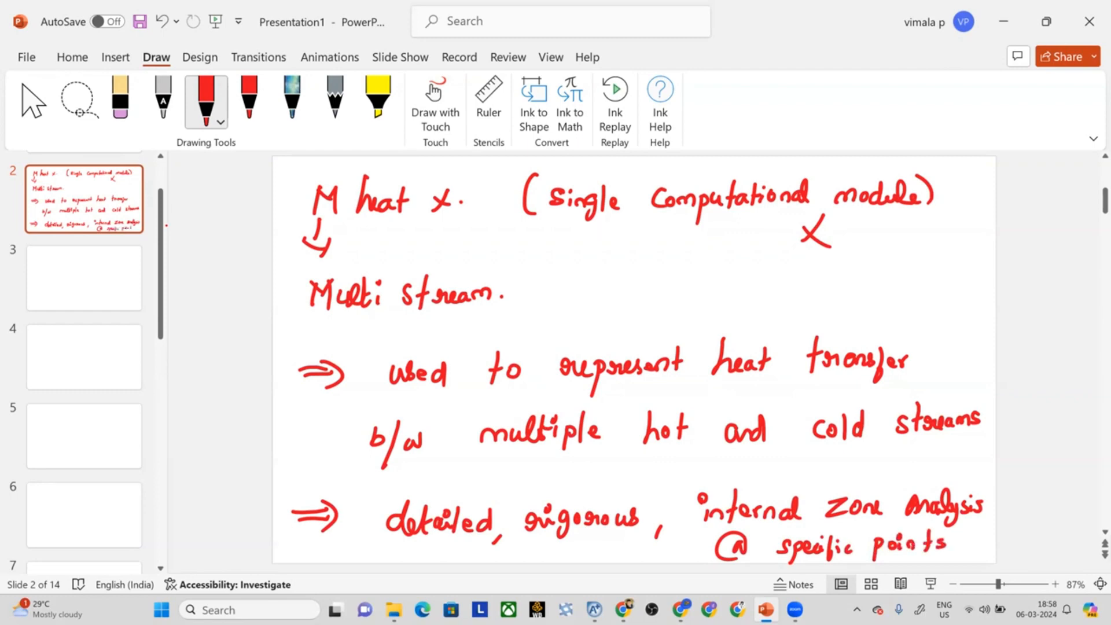
# Step: On blank slide 3, handwrite an arrow bullet reading "Uses multiple heater blocks and heat"
pyautogui.click(90, 273)
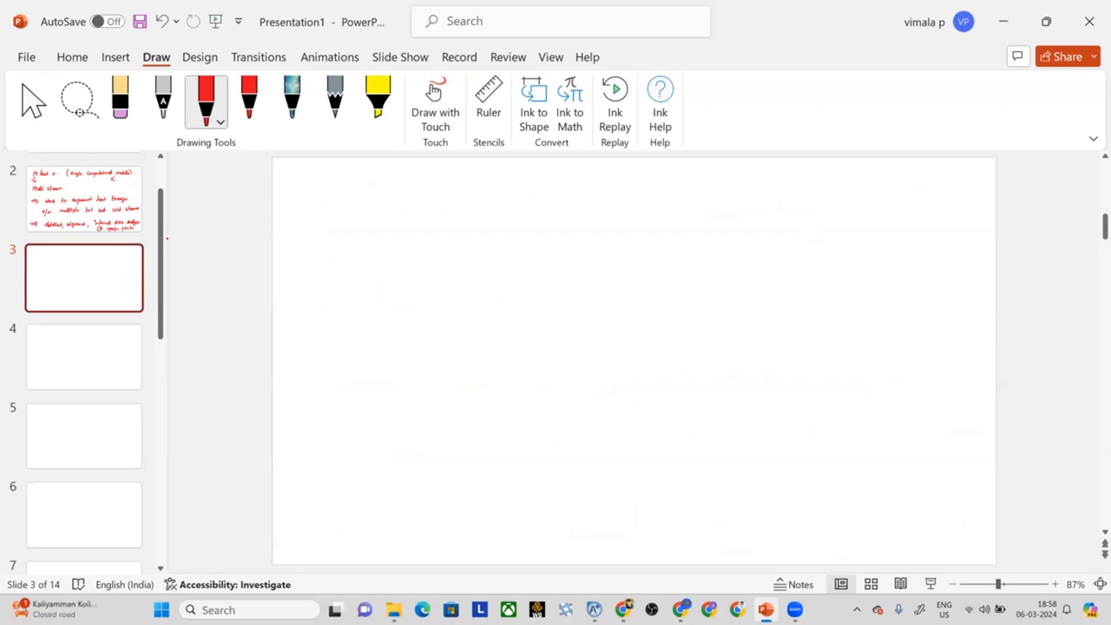
pyautogui.moveTo(299, 204)
pyautogui.mouseDown()
pyautogui.moveTo(339, 202)
pyautogui.moveTo(333, 220)
pyautogui.moveTo(486, 211)
pyautogui.moveTo(505, 221)
pyautogui.moveTo(518, 199)
pyautogui.moveTo(535, 231)
pyautogui.mouseUp()
pyautogui.moveTo(543, 188)
pyautogui.mouseDown()
pyautogui.moveTo(555, 222)
pyautogui.moveTo(569, 220)
pyautogui.mouseUp()
pyautogui.moveTo(609, 189); pyautogui.dragTo(608, 219)
pyautogui.moveTo(608, 209)
pyautogui.mouseDown()
pyautogui.moveTo(623, 219)
pyautogui.moveTo(751, 203)
pyautogui.moveTo(836, 212)
pyautogui.mouseUp()
pyautogui.moveTo(839, 212); pyautogui.dragTo(864, 211)
pyautogui.moveTo(865, 185); pyautogui.dragTo(866, 212)
pyautogui.moveTo(898, 179)
pyautogui.mouseDown()
pyautogui.moveTo(889, 213)
pyautogui.moveTo(906, 209)
pyautogui.mouseUp()
pyautogui.moveTo(921, 197); pyautogui.dragTo(926, 209)
pyautogui.moveTo(924, 198); pyautogui.dragTo(934, 197)
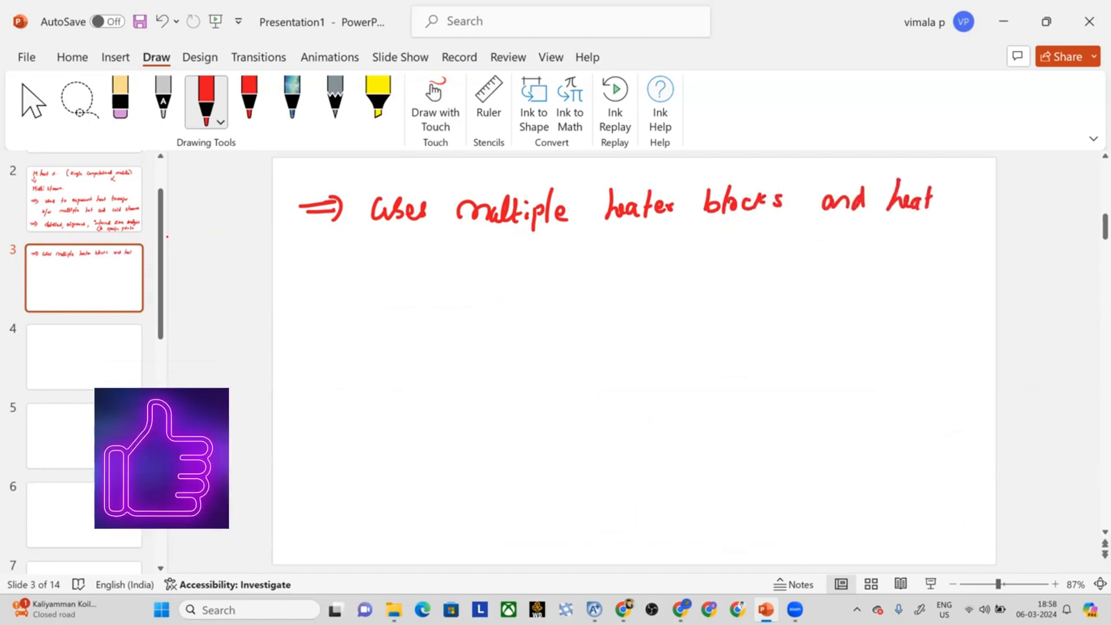
# Step: Continue the heater blocks bullet on a second line with "streams to enhance convergence."
pyautogui.moveTo(334, 258); pyautogui.dragTo(321, 281)
pyautogui.moveTo(351, 251); pyautogui.dragTo(340, 286)
pyautogui.moveTo(355, 282)
pyautogui.mouseDown()
pyautogui.moveTo(364, 268)
pyautogui.moveTo(379, 281)
pyautogui.mouseUp()
pyautogui.moveTo(375, 274); pyautogui.dragTo(430, 277)
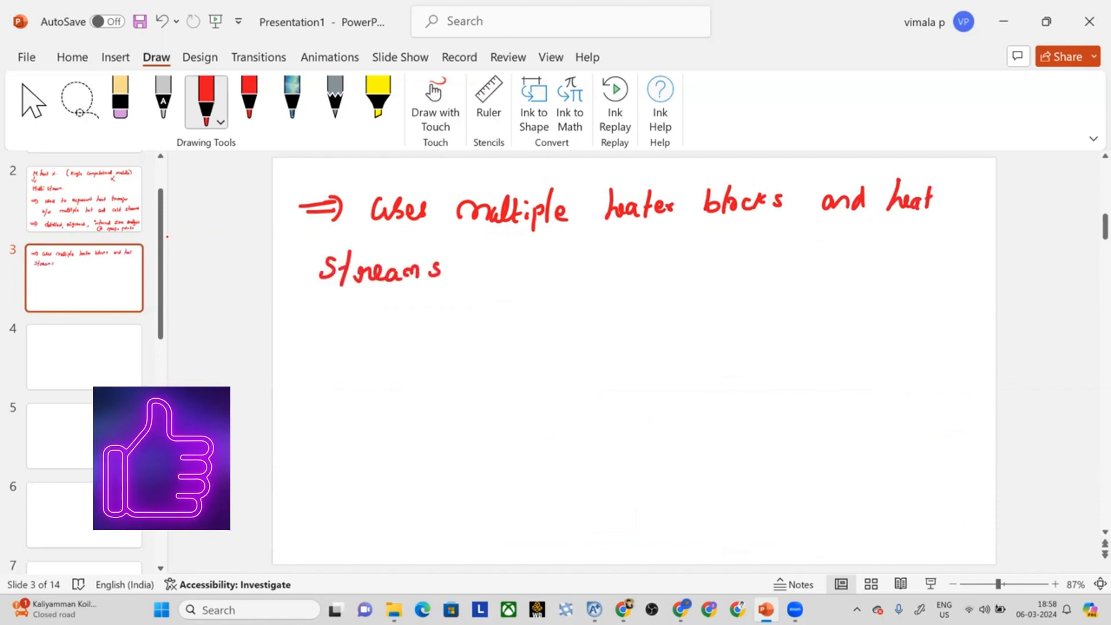
pyautogui.moveTo(505, 249); pyautogui.dragTo(500, 281)
pyautogui.moveTo(495, 265)
pyautogui.mouseDown()
pyautogui.moveTo(626, 274)
pyautogui.moveTo(657, 264)
pyautogui.moveTo(658, 276)
pyautogui.mouseUp()
pyautogui.moveTo(660, 271); pyautogui.dragTo(668, 266)
pyautogui.moveTo(732, 252); pyautogui.dragTo(731, 269)
pyautogui.moveTo(735, 261); pyautogui.dragTo(768, 267)
pyautogui.moveTo(769, 263)
pyautogui.mouseDown()
pyautogui.moveTo(801, 254)
pyautogui.moveTo(796, 280)
pyautogui.moveTo(837, 257)
pyautogui.mouseUp()
pyautogui.click(842, 260)
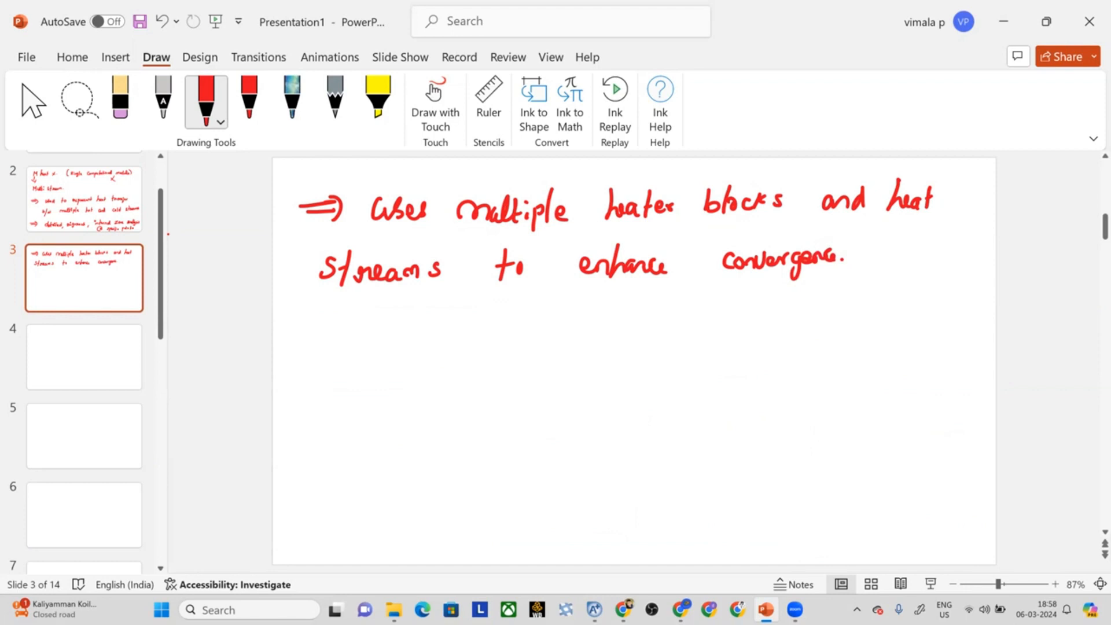
# Step: Begin a second arrow bullet on slide 3 reading "2 stream heat exchangers"
pyautogui.moveTo(297, 348); pyautogui.dragTo(325, 349)
pyautogui.moveTo(304, 354)
pyautogui.mouseDown()
pyautogui.moveTo(334, 355)
pyautogui.moveTo(327, 361)
pyautogui.mouseUp()
pyautogui.moveTo(401, 338)
pyautogui.mouseDown()
pyautogui.moveTo(416, 353)
pyautogui.moveTo(454, 353)
pyautogui.mouseUp()
pyautogui.moveTo(447, 339); pyautogui.dragTo(507, 353)
pyautogui.moveTo(510, 351); pyautogui.dragTo(529, 350)
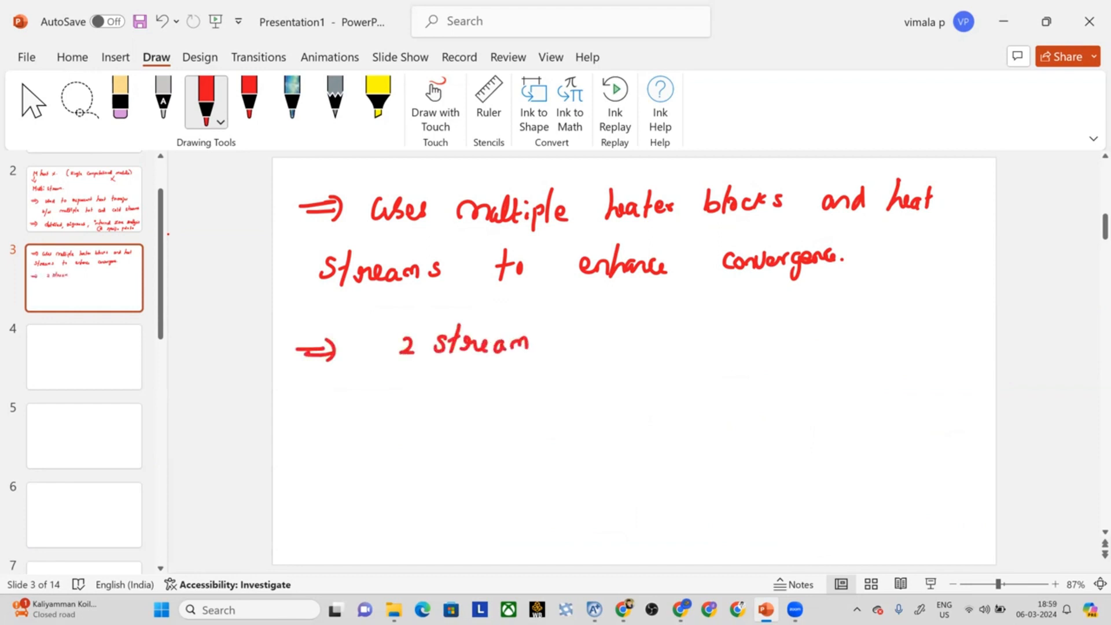
pyautogui.moveTo(564, 314)
pyautogui.mouseDown()
pyautogui.moveTo(574, 346)
pyautogui.moveTo(601, 347)
pyautogui.mouseUp()
pyautogui.moveTo(613, 320); pyautogui.dragTo(611, 347)
pyautogui.moveTo(606, 333); pyautogui.dragTo(661, 345)
pyautogui.moveTo(662, 330); pyautogui.dragTo(691, 345)
pyautogui.moveTo(695, 316)
pyautogui.mouseDown()
pyautogui.moveTo(707, 345)
pyautogui.moveTo(756, 339)
pyautogui.mouseUp()
pyautogui.moveTo(758, 340)
pyautogui.mouseDown()
pyautogui.moveTo(766, 326)
pyautogui.moveTo(770, 341)
pyautogui.mouseUp()
# Step: Complete the two-stream exchanger bullet with "can also be modeled using MheatX"
pyautogui.moveTo(848, 320); pyautogui.dragTo(848, 335)
pyautogui.moveTo(863, 322)
pyautogui.mouseDown()
pyautogui.moveTo(872, 333)
pyautogui.moveTo(913, 331)
pyautogui.mouseUp()
pyautogui.moveTo(916, 302); pyautogui.dragTo(919, 331)
pyautogui.moveTo(933, 318); pyautogui.dragTo(932, 319)
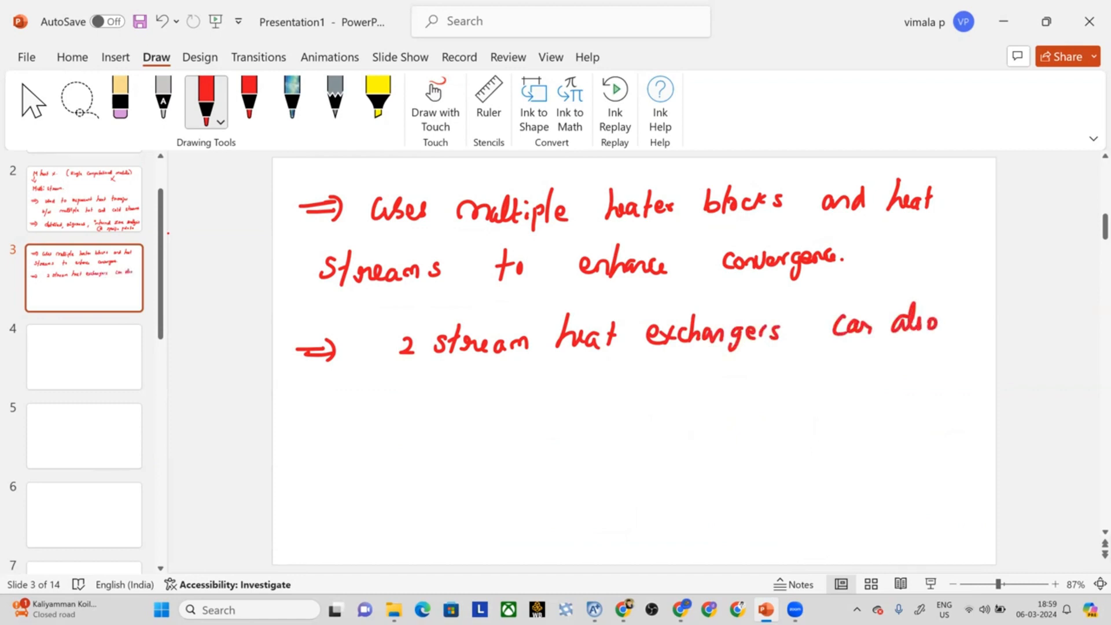
pyautogui.moveTo(371, 379)
pyautogui.mouseDown()
pyautogui.moveTo(398, 406)
pyautogui.moveTo(492, 395)
pyautogui.mouseUp()
pyautogui.moveTo(508, 382)
pyautogui.mouseDown()
pyautogui.moveTo(509, 406)
pyautogui.moveTo(521, 405)
pyautogui.mouseUp()
pyautogui.moveTo(524, 405)
pyautogui.mouseDown()
pyautogui.moveTo(532, 381)
pyautogui.moveTo(545, 406)
pyautogui.mouseUp()
pyautogui.moveTo(547, 400)
pyautogui.mouseDown()
pyautogui.moveTo(555, 383)
pyautogui.moveTo(556, 406)
pyautogui.moveTo(614, 399)
pyautogui.mouseUp()
pyautogui.moveTo(624, 384)
pyautogui.mouseDown()
pyautogui.moveTo(615, 401)
pyautogui.moveTo(631, 400)
pyautogui.mouseUp()
pyautogui.moveTo(634, 400); pyautogui.dragTo(653, 415)
pyautogui.moveTo(730, 377)
pyautogui.mouseDown()
pyautogui.moveTo(730, 401)
pyautogui.moveTo(800, 400)
pyautogui.mouseUp()
pyautogui.moveTo(802, 375); pyautogui.dragTo(803, 399)
pyautogui.moveTo(796, 384); pyautogui.dragTo(839, 392)
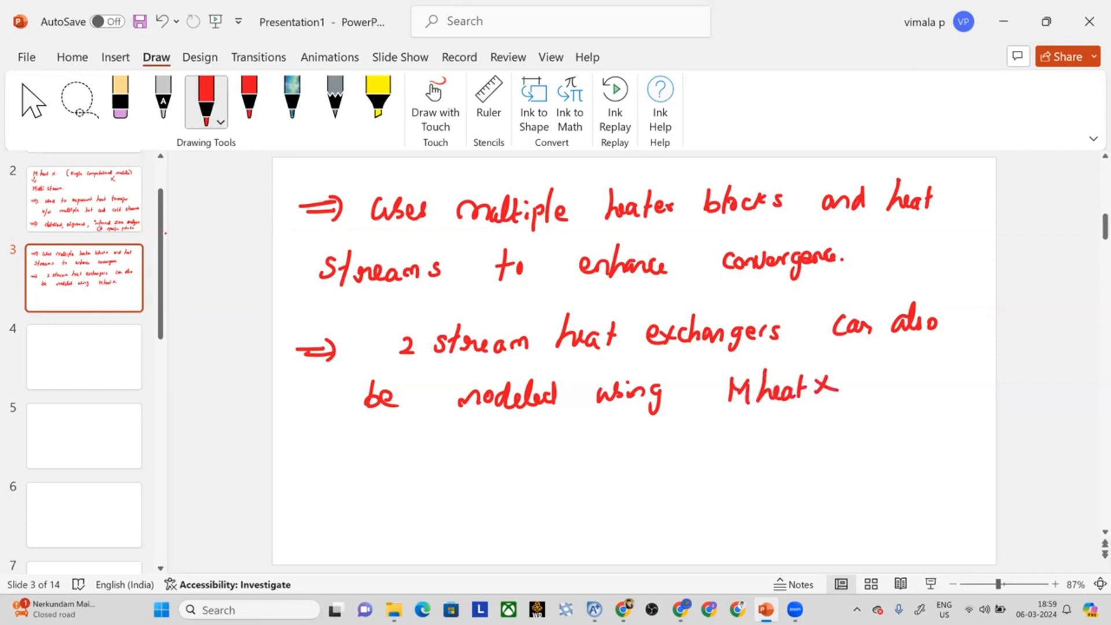
# Step: On blank slide 4, sketch a square exchanger block with an inlet arrow entering the upper part of its left side
pyautogui.press('Down')
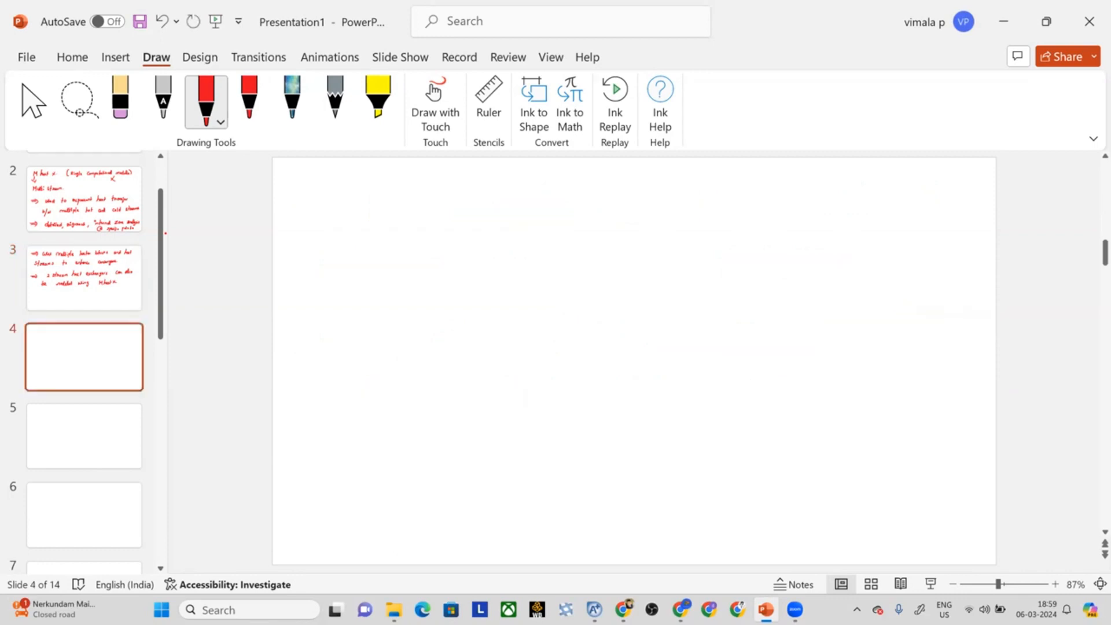
pyautogui.moveTo(557, 301)
pyautogui.mouseDown()
pyautogui.moveTo(552, 388)
pyautogui.moveTo(610, 308)
pyautogui.moveTo(660, 335)
pyautogui.moveTo(658, 405)
pyautogui.moveTo(556, 406)
pyautogui.moveTo(558, 380)
pyautogui.mouseUp()
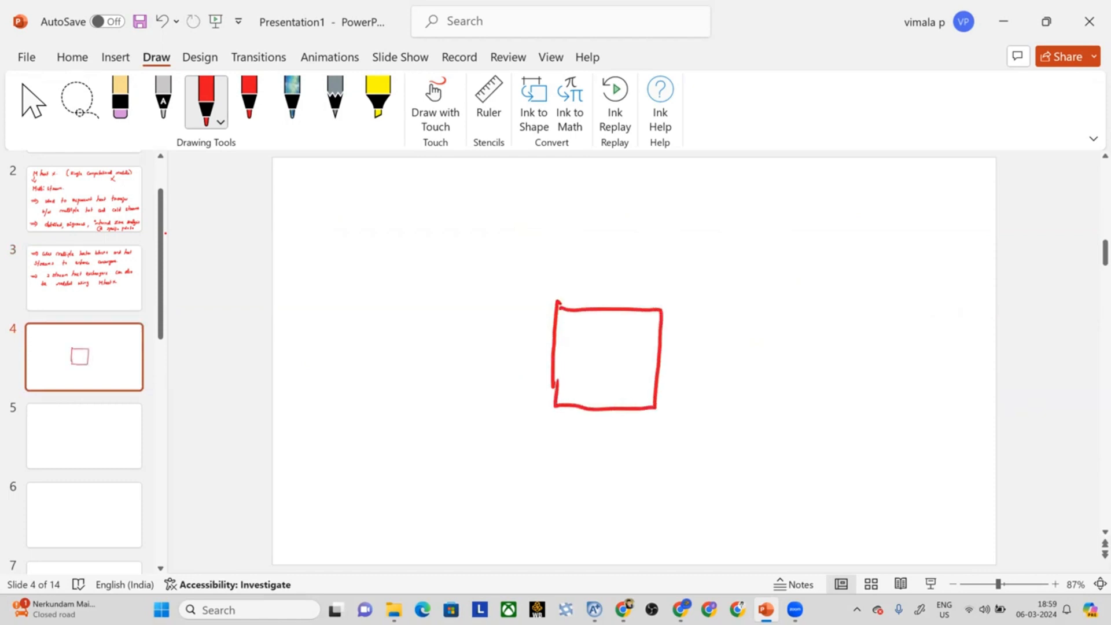
pyautogui.moveTo(396, 328)
pyautogui.mouseDown()
pyautogui.moveTo(554, 326)
pyautogui.moveTo(522, 349)
pyautogui.mouseUp()
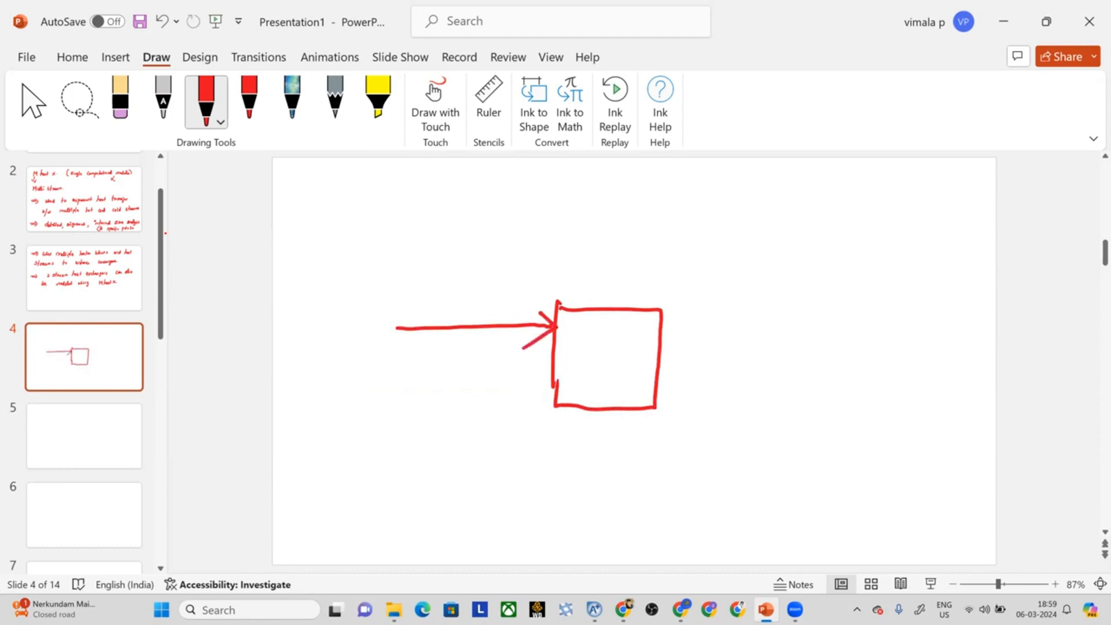
# Step: Label the upper inlet stream C2H5OH with 100°C, 4 atm and 120 kmol/hr
pyautogui.moveTo(307, 290)
pyautogui.mouseDown()
pyautogui.moveTo(302, 308)
pyautogui.moveTo(328, 311)
pyautogui.moveTo(363, 282)
pyautogui.moveTo(377, 294)
pyautogui.mouseUp()
pyautogui.moveTo(390, 272); pyautogui.dragTo(390, 283)
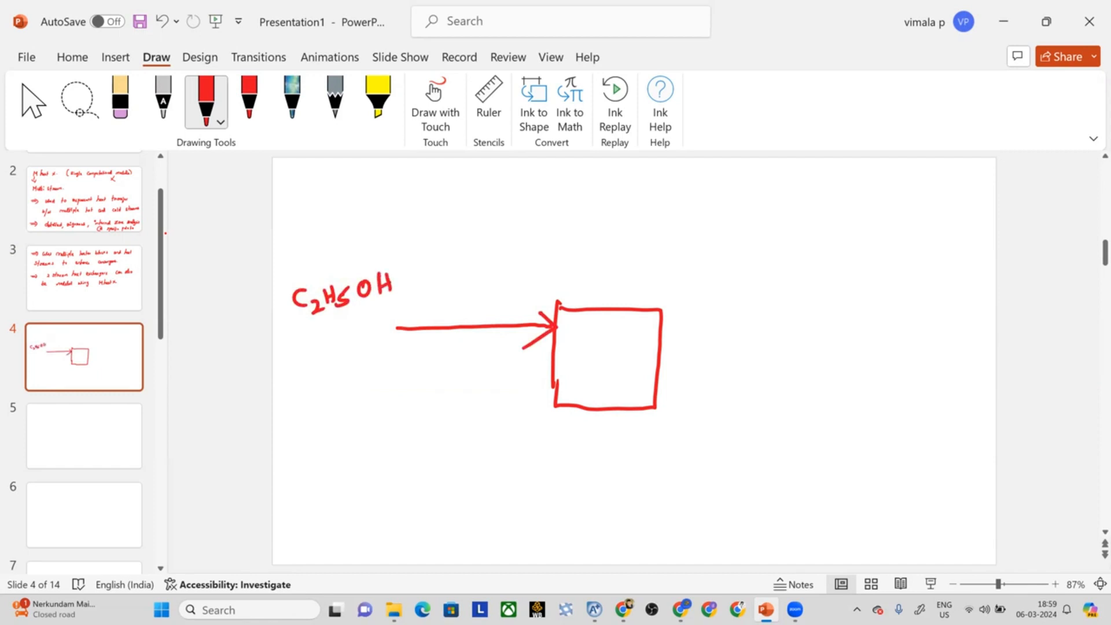
pyautogui.moveTo(291, 333)
pyautogui.mouseDown()
pyautogui.moveTo(287, 354)
pyautogui.moveTo(298, 341)
pyautogui.moveTo(346, 342)
pyautogui.mouseUp()
pyautogui.click(313, 333)
pyautogui.moveTo(360, 344); pyautogui.dragTo(352, 356)
pyautogui.moveTo(384, 306)
pyautogui.mouseDown()
pyautogui.moveTo(376, 326)
pyautogui.moveTo(410, 318)
pyautogui.mouseUp()
pyautogui.moveTo(413, 298)
pyautogui.mouseDown()
pyautogui.moveTo(413, 317)
pyautogui.moveTo(417, 305)
pyautogui.mouseUp()
pyautogui.moveTo(420, 314); pyautogui.dragTo(438, 311)
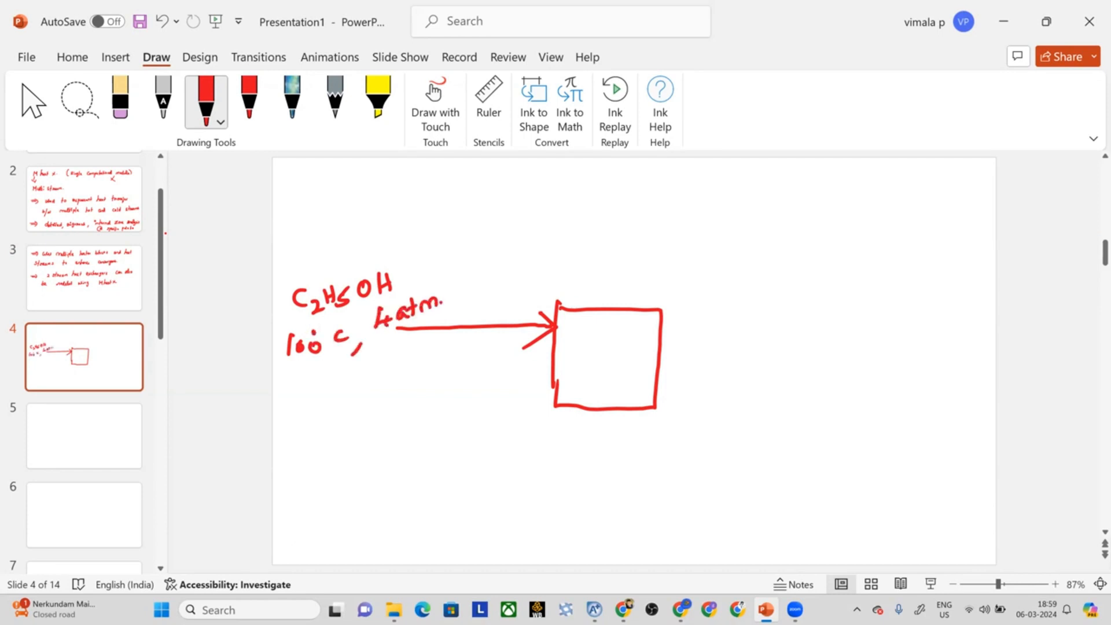
pyautogui.moveTo(288, 381)
pyautogui.mouseDown()
pyautogui.moveTo(286, 403)
pyautogui.moveTo(315, 399)
pyautogui.mouseUp()
pyautogui.moveTo(325, 385); pyautogui.dragTo(334, 396)
pyautogui.moveTo(341, 381)
pyautogui.mouseDown()
pyautogui.moveTo(336, 390)
pyautogui.moveTo(372, 377)
pyautogui.mouseUp()
pyautogui.moveTo(379, 363)
pyautogui.mouseDown()
pyautogui.moveTo(387, 397)
pyautogui.moveTo(395, 379)
pyautogui.mouseUp()
# Step: Draw a second inlet arrow into the lower left side of the block and label it "Toluene."
pyautogui.moveTo(398, 372)
pyautogui.mouseDown()
pyautogui.moveTo(474, 394)
pyautogui.moveTo(555, 392)
pyautogui.mouseUp()
pyautogui.moveTo(535, 380)
pyautogui.mouseDown()
pyautogui.moveTo(554, 392)
pyautogui.moveTo(528, 408)
pyautogui.mouseUp()
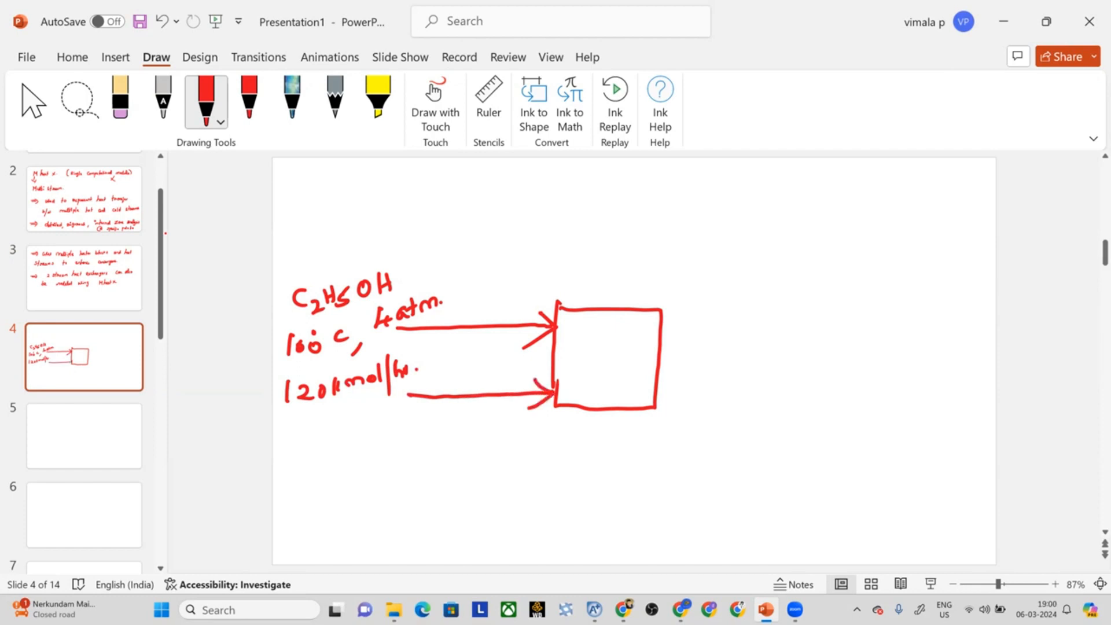
pyautogui.moveTo(310, 443); pyautogui.dragTo(330, 438)
pyautogui.moveTo(321, 441)
pyautogui.mouseDown()
pyautogui.moveTo(320, 464)
pyautogui.moveTo(333, 449)
pyautogui.moveTo(346, 459)
pyautogui.mouseUp()
pyautogui.moveTo(350, 445); pyautogui.dragTo(399, 443)
pyautogui.click(406, 440)
# Step: Write the toluene stream conditions 120°C, 5 atm and 150 kmol/hr below its name
pyautogui.moveTo(326, 499)
pyautogui.mouseDown()
pyautogui.moveTo(324, 521)
pyautogui.moveTo(351, 502)
pyautogui.moveTo(384, 513)
pyautogui.mouseUp()
pyautogui.click(355, 490)
pyautogui.moveTo(387, 509); pyautogui.dragTo(383, 523)
pyautogui.moveTo(408, 485)
pyautogui.mouseDown()
pyautogui.moveTo(404, 498)
pyautogui.moveTo(416, 480)
pyautogui.mouseUp()
pyautogui.moveTo(428, 482)
pyautogui.mouseDown()
pyautogui.moveTo(427, 492)
pyautogui.moveTo(440, 486)
pyautogui.mouseUp()
pyautogui.moveTo(433, 476); pyautogui.dragTo(466, 465)
pyautogui.moveTo(419, 520)
pyautogui.mouseDown()
pyautogui.moveTo(417, 538)
pyautogui.moveTo(440, 521)
pyautogui.mouseUp()
pyautogui.moveTo(460, 509)
pyautogui.mouseDown()
pyautogui.moveTo(457, 527)
pyautogui.moveTo(469, 524)
pyautogui.mouseUp()
pyautogui.moveTo(474, 519); pyautogui.dragTo(491, 505)
pyautogui.moveTo(496, 504); pyautogui.dragTo(513, 525)
pyautogui.moveTo(519, 480)
pyautogui.mouseDown()
pyautogui.moveTo(520, 508)
pyautogui.moveTo(530, 508)
pyautogui.mouseUp()
pyautogui.moveTo(533, 503); pyautogui.dragTo(539, 491)
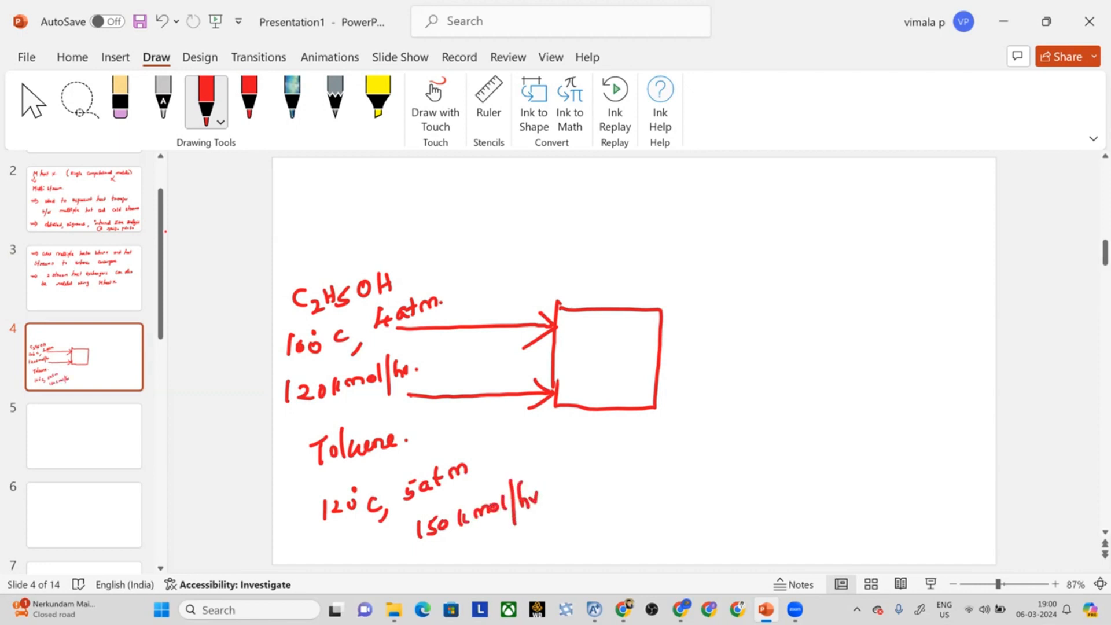
# Step: Draw two dashed outlet arrows leaving the right side of the exchanger block, one above the other
pyautogui.moveTo(671, 328); pyautogui.dragTo(684, 328)
pyautogui.moveTo(693, 326); pyautogui.dragTo(731, 324)
pyautogui.moveTo(748, 324); pyautogui.dragTo(764, 324)
pyautogui.moveTo(770, 323)
pyautogui.mouseDown()
pyautogui.moveTo(797, 323)
pyautogui.moveTo(788, 332)
pyautogui.mouseUp()
pyautogui.moveTo(669, 399); pyautogui.dragTo(739, 398)
pyautogui.moveTo(757, 399); pyautogui.dragTo(775, 398)
pyautogui.moveTo(780, 398); pyautogui.dragTo(809, 396)
pyautogui.moveTo(794, 385); pyautogui.dragTo(794, 403)
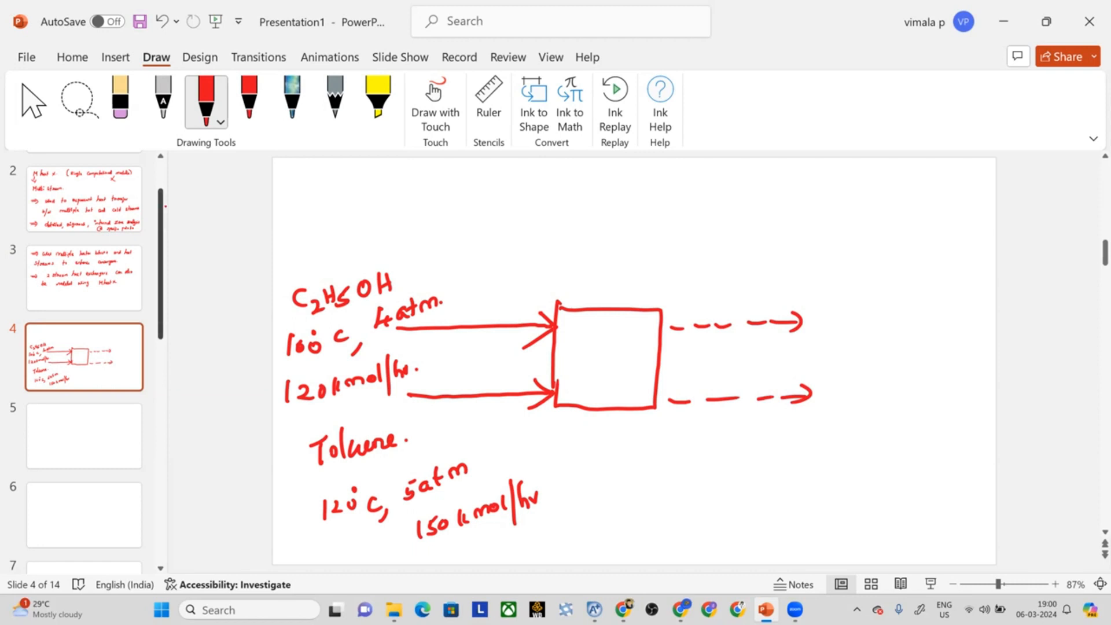
# Step: Draw a vertical inlet arrow into the top left of the exchanger block and label it H2O
pyautogui.moveTo(579, 193)
pyautogui.mouseDown()
pyautogui.moveTo(577, 308)
pyautogui.moveTo(593, 288)
pyautogui.mouseUp()
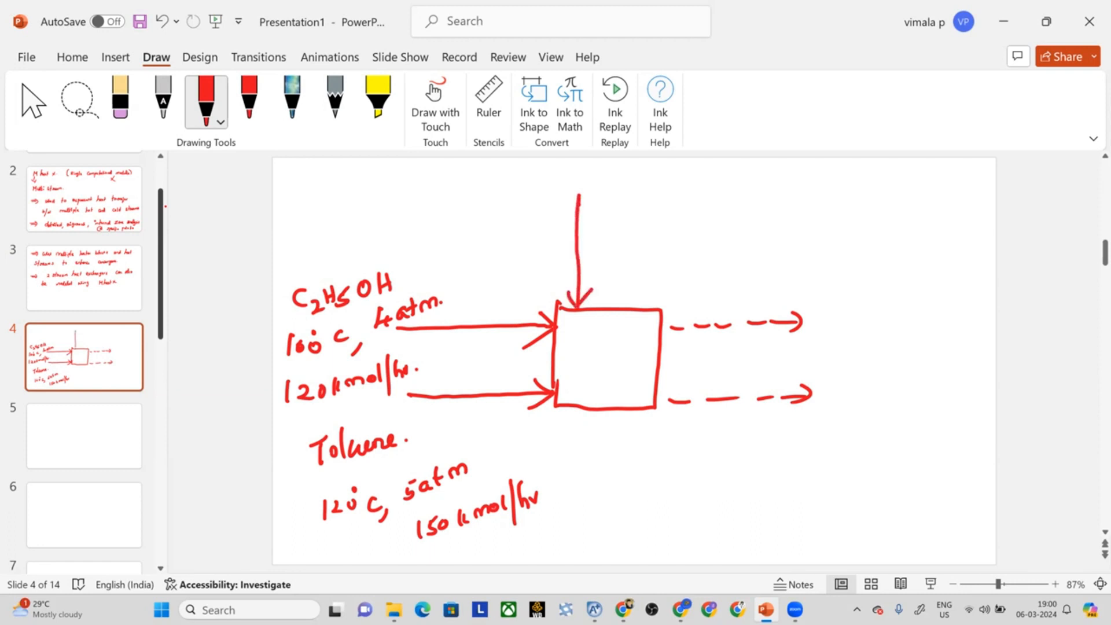
pyautogui.moveTo(485, 182); pyautogui.dragTo(485, 207)
pyautogui.moveTo(495, 177)
pyautogui.mouseDown()
pyautogui.moveTo(495, 205)
pyautogui.moveTo(494, 194)
pyautogui.mouseUp()
pyautogui.moveTo(499, 194); pyautogui.dragTo(511, 205)
pyautogui.moveTo(525, 184); pyautogui.dragTo(525, 185)
# Step: Write the water stream conditions 10°C, 5 atm and 100 kmol/hr below its H2O label
pyautogui.moveTo(460, 229)
pyautogui.mouseDown()
pyautogui.moveTo(458, 243)
pyautogui.moveTo(466, 231)
pyautogui.mouseUp()
pyautogui.moveTo(468, 224)
pyautogui.mouseDown()
pyautogui.moveTo(484, 243)
pyautogui.moveTo(515, 230)
pyautogui.moveTo(521, 239)
pyautogui.mouseUp()
pyautogui.moveTo(519, 222); pyautogui.dragTo(546, 232)
pyautogui.moveTo(541, 215)
pyautogui.mouseDown()
pyautogui.moveTo(543, 233)
pyautogui.moveTo(549, 220)
pyautogui.mouseUp()
pyautogui.moveTo(550, 224); pyautogui.dragTo(566, 218)
pyautogui.moveTo(477, 260)
pyautogui.mouseDown()
pyautogui.moveTo(475, 276)
pyautogui.moveTo(486, 266)
pyautogui.mouseUp()
pyautogui.moveTo(496, 265); pyautogui.dragTo(507, 277)
pyautogui.moveTo(516, 262)
pyautogui.mouseDown()
pyautogui.moveTo(517, 276)
pyautogui.moveTo(537, 264)
pyautogui.mouseUp()
pyautogui.moveTo(547, 254); pyautogui.dragTo(552, 285)
pyautogui.moveTo(563, 258); pyautogui.dragTo(571, 273)
pyautogui.moveTo(571, 267); pyautogui.dragTo(577, 261)
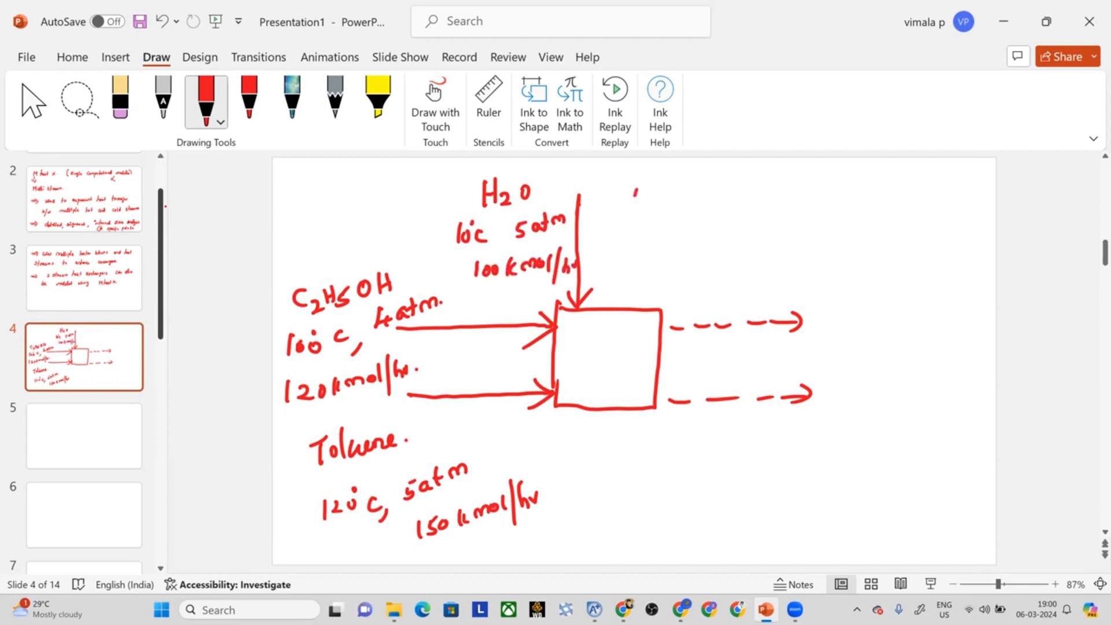
# Step: Draw a second vertical inlet arrow into the top of the exchanger block and label it C6H6
pyautogui.moveTo(635, 193); pyautogui.dragTo(630, 307)
pyautogui.moveTo(617, 288); pyautogui.dragTo(639, 292)
pyautogui.moveTo(684, 191); pyautogui.dragTo(681, 215)
pyautogui.moveTo(690, 204); pyautogui.dragTo(689, 219)
pyautogui.moveTo(701, 191)
pyautogui.mouseDown()
pyautogui.moveTo(699, 216)
pyautogui.moveTo(707, 202)
pyautogui.mouseUp()
pyautogui.moveTo(708, 192); pyautogui.dragTo(708, 216)
# Step: Write the benzene stream conditions 30°C, 7 atm and 100 kmol/hr beside its C6H6 label
pyautogui.moveTo(729, 196); pyautogui.dragTo(723, 242)
pyautogui.moveTo(744, 227); pyautogui.dragTo(775, 239)
pyautogui.moveTo(783, 237); pyautogui.dragTo(776, 250)
pyautogui.moveTo(808, 212)
pyautogui.mouseDown()
pyautogui.moveTo(813, 233)
pyautogui.moveTo(830, 229)
pyautogui.mouseUp()
pyautogui.moveTo(839, 207)
pyautogui.mouseDown()
pyautogui.moveTo(837, 228)
pyautogui.moveTo(850, 215)
pyautogui.mouseUp()
pyautogui.moveTo(850, 222); pyautogui.dragTo(873, 217)
pyautogui.moveTo(821, 255); pyautogui.dragTo(819, 277)
pyautogui.moveTo(831, 264); pyautogui.dragTo(842, 272)
pyautogui.moveTo(863, 250)
pyautogui.mouseDown()
pyautogui.moveTo(860, 268)
pyautogui.moveTo(875, 267)
pyautogui.mouseUp()
pyautogui.moveTo(876, 266); pyautogui.dragTo(897, 262)
pyautogui.moveTo(900, 255); pyautogui.dragTo(909, 261)
pyautogui.moveTo(924, 231)
pyautogui.mouseDown()
pyautogui.moveTo(914, 285)
pyautogui.moveTo(938, 261)
pyautogui.mouseUp()
pyautogui.moveTo(942, 254); pyautogui.dragTo(956, 253)
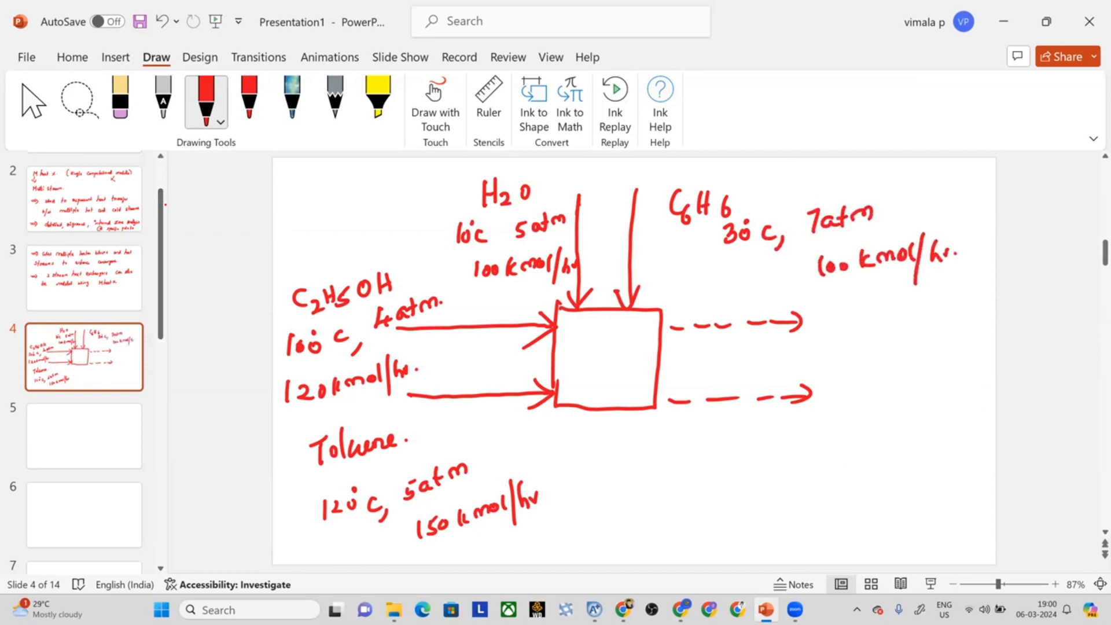
# Step: Draw two outlet arrows leaving the bottom of the exchanger block and label each with its outlet temperature in °C
pyautogui.moveTo(583, 409)
pyautogui.mouseDown()
pyautogui.moveTo(582, 517)
pyautogui.moveTo(589, 499)
pyautogui.moveTo(547, 545)
pyautogui.mouseUp()
pyautogui.moveTo(551, 527); pyautogui.dragTo(595, 547)
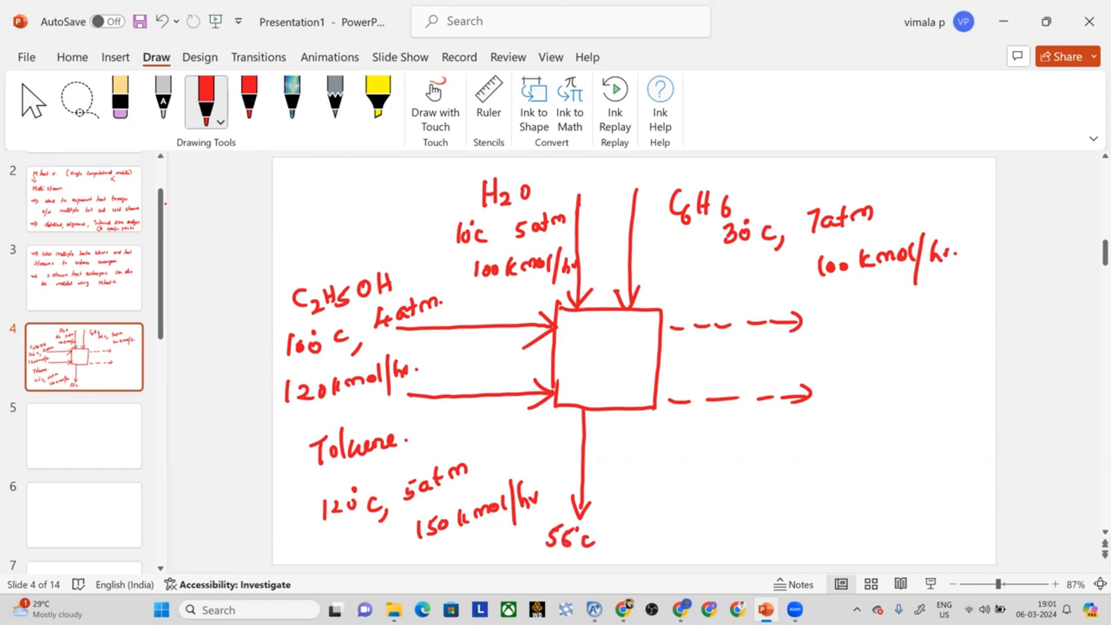
pyautogui.moveTo(646, 409)
pyautogui.mouseDown()
pyautogui.moveTo(647, 503)
pyautogui.moveTo(665, 492)
pyautogui.moveTo(705, 514)
pyautogui.moveTo(717, 492)
pyautogui.moveTo(744, 507)
pyautogui.mouseUp()
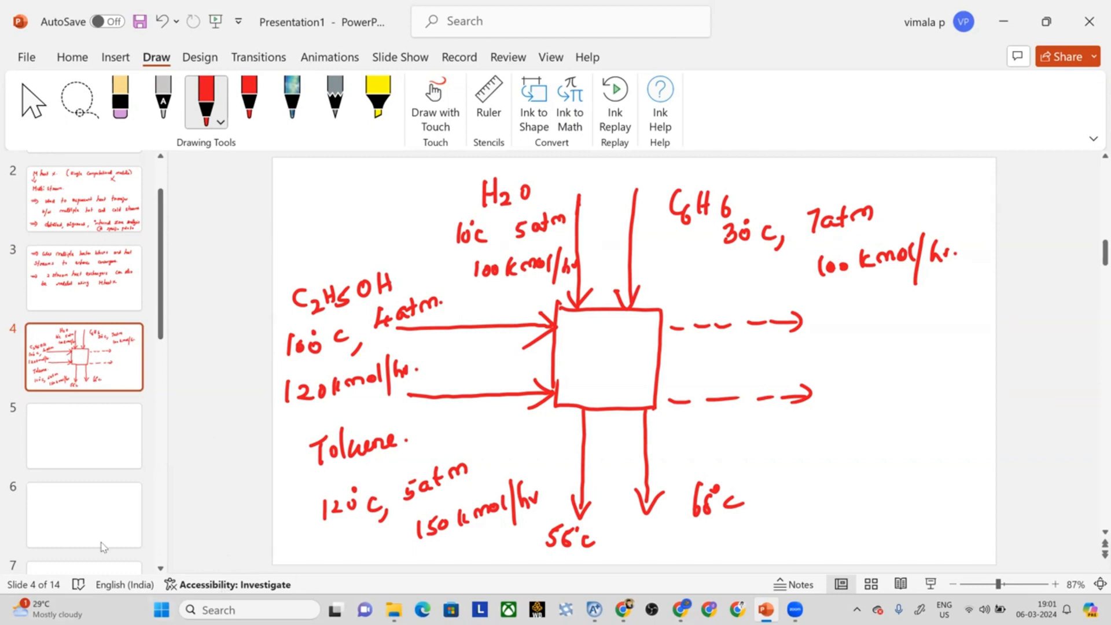
# Step: Switch to Aspen Plus and add C6H6 as the first component in the Properties environment
pyautogui.click(596, 608)
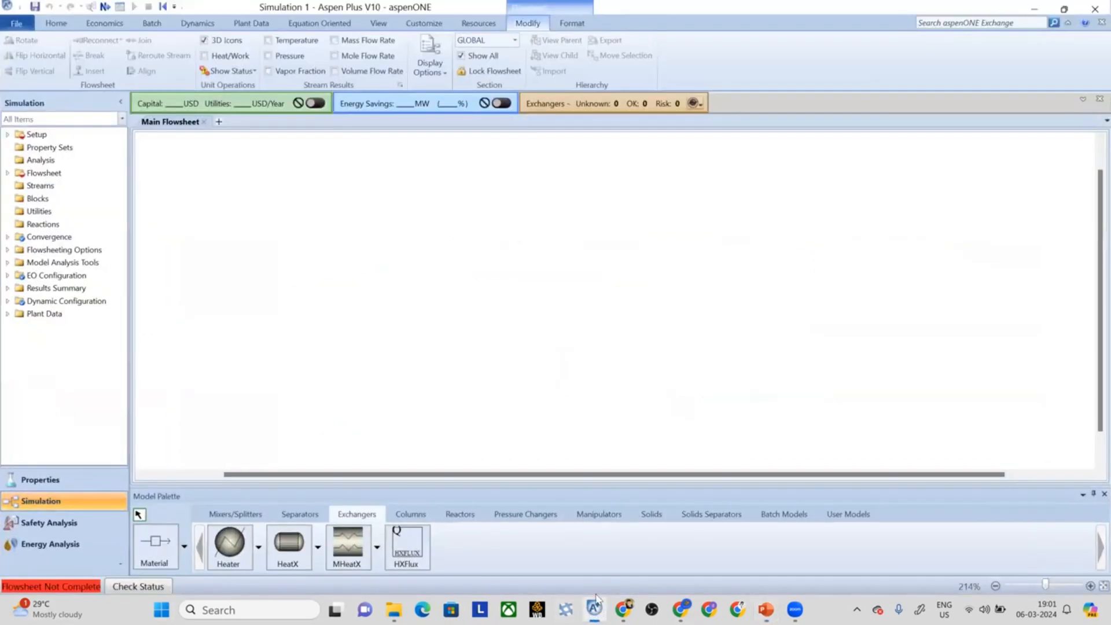
pyautogui.click(55, 486)
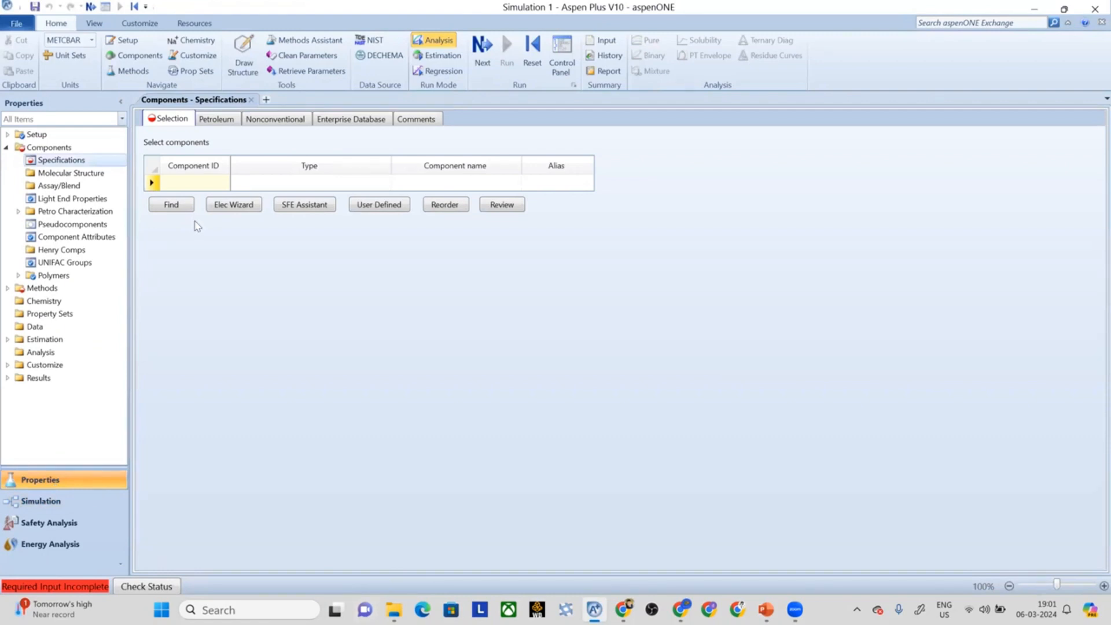
pyautogui.click(207, 184)
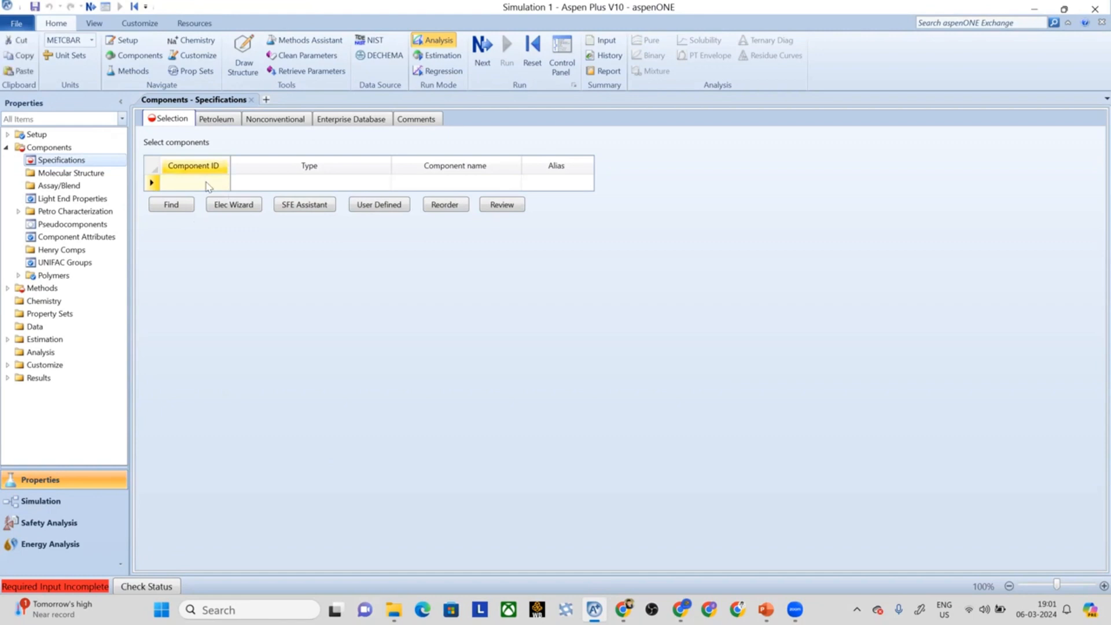
pyautogui.write('C6H6')
pyautogui.press('Return')
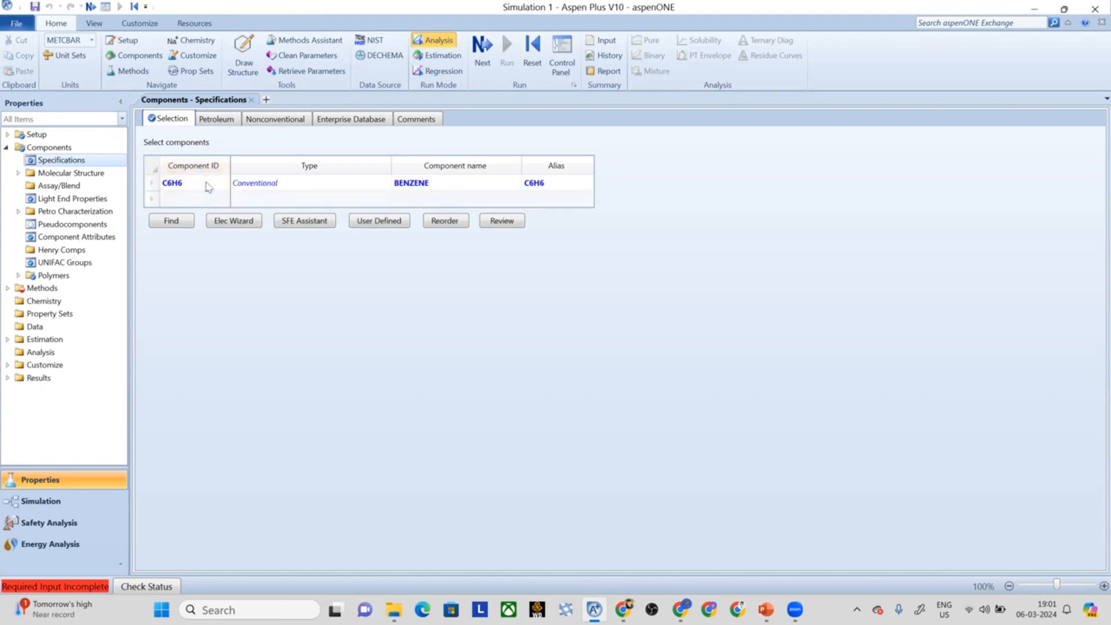
# Step: Rename the C6H6 component ID as BENZENE
pyautogui.click(207, 185)
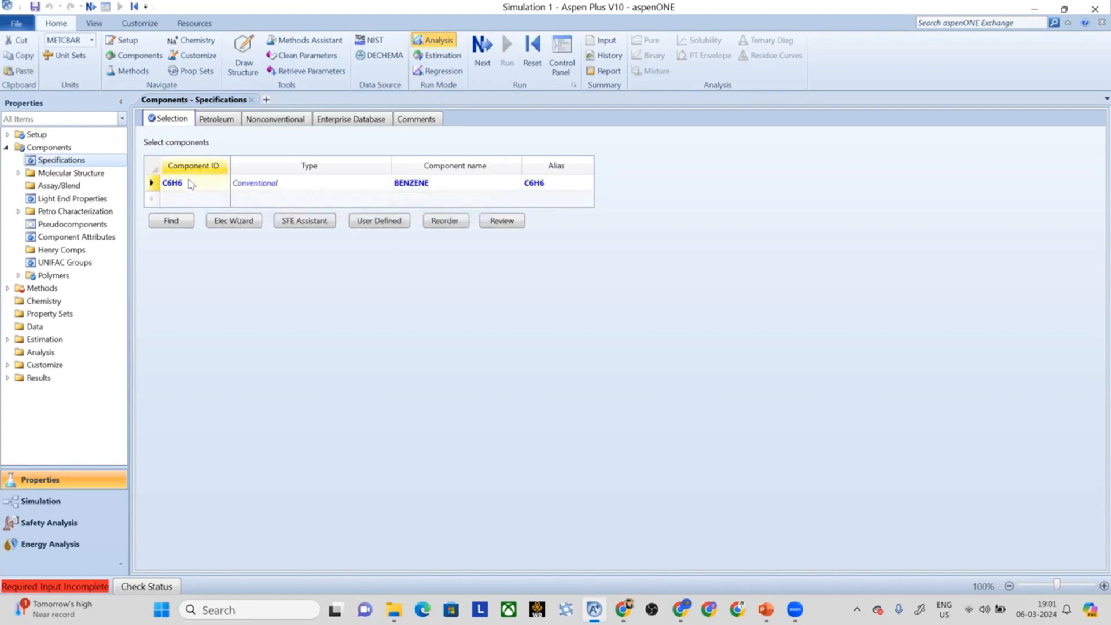
pyautogui.click(193, 183)
pyautogui.write('BEN')
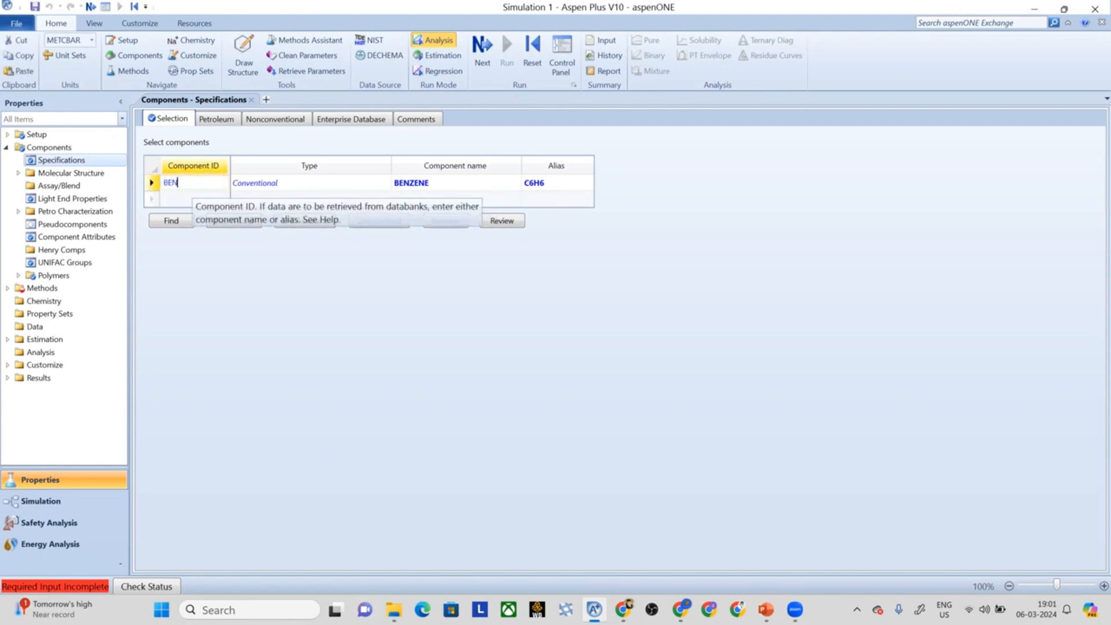
pyautogui.write('ZENE')
pyautogui.press('Return')
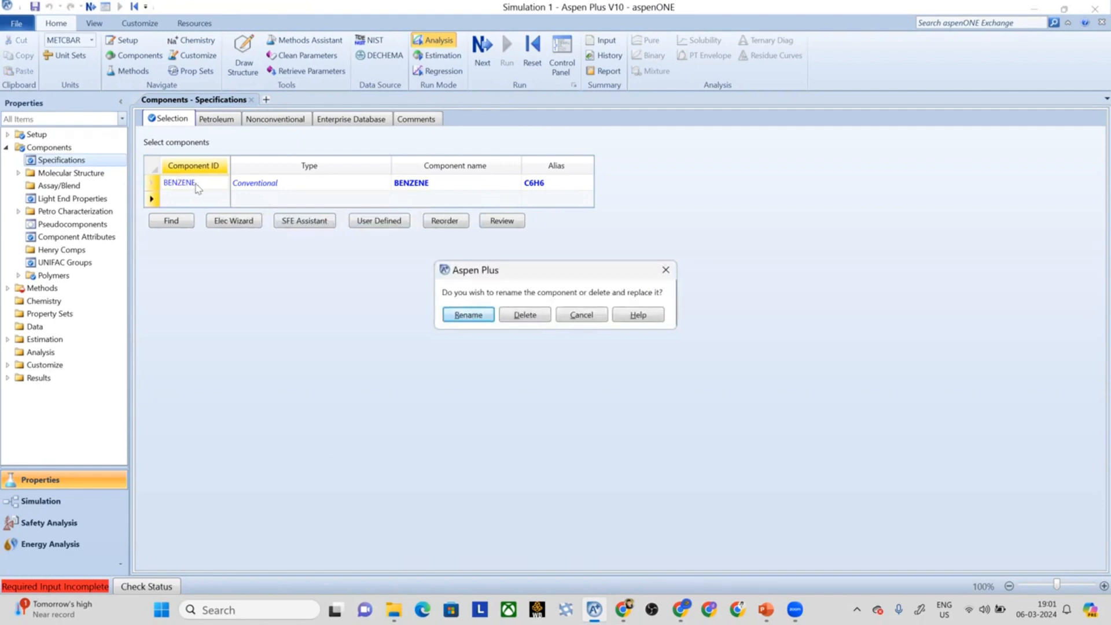
pyautogui.click(467, 314)
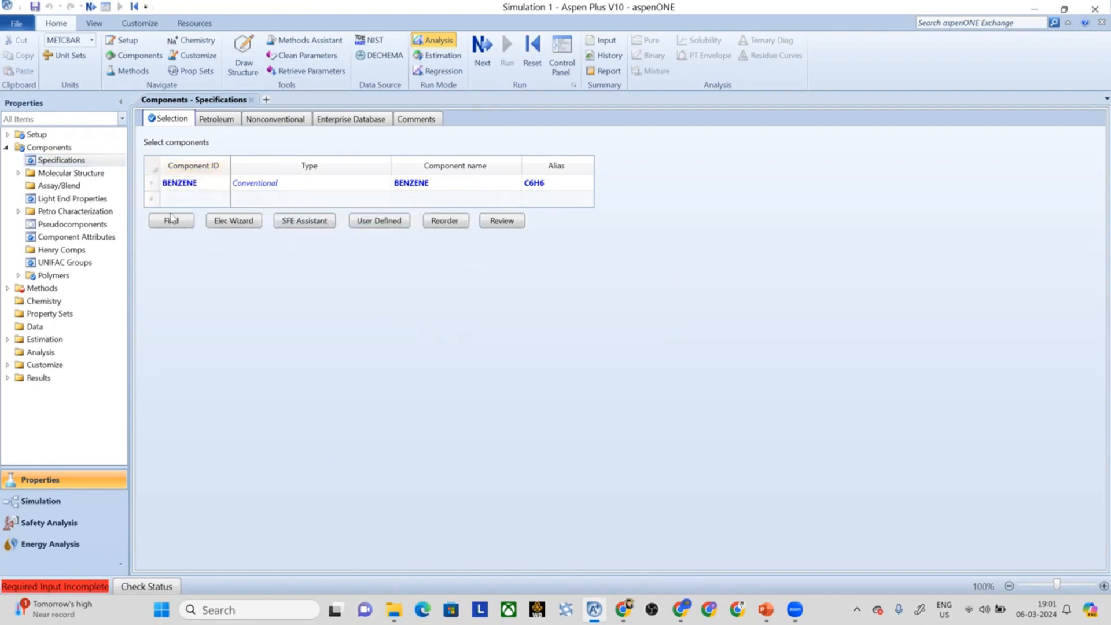
# Step: Add TOLUENE, WATER and ETHANOL to the component list
pyautogui.click(185, 203)
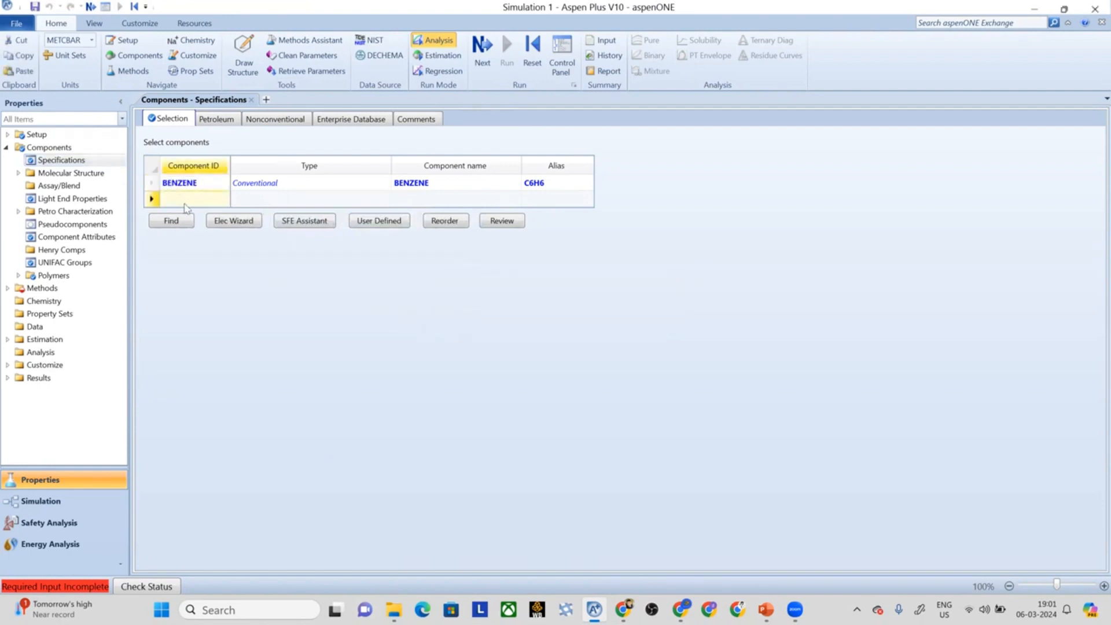
pyautogui.write('TOLUENE')
pyautogui.press('Return')
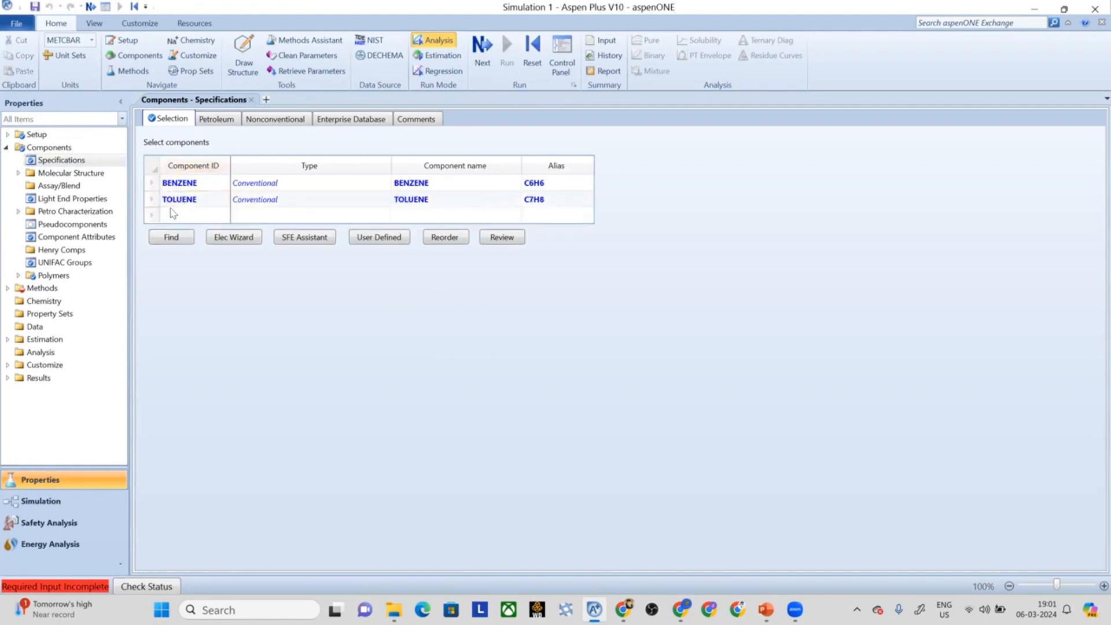
pyautogui.click(184, 215)
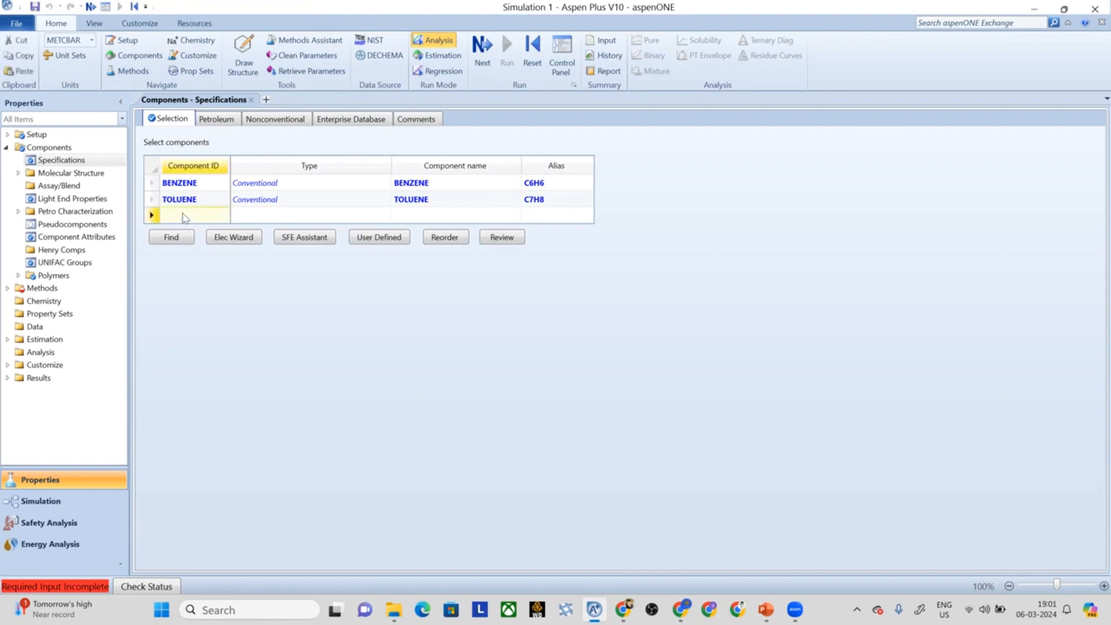
pyautogui.write('WATER')
pyautogui.press('Return')
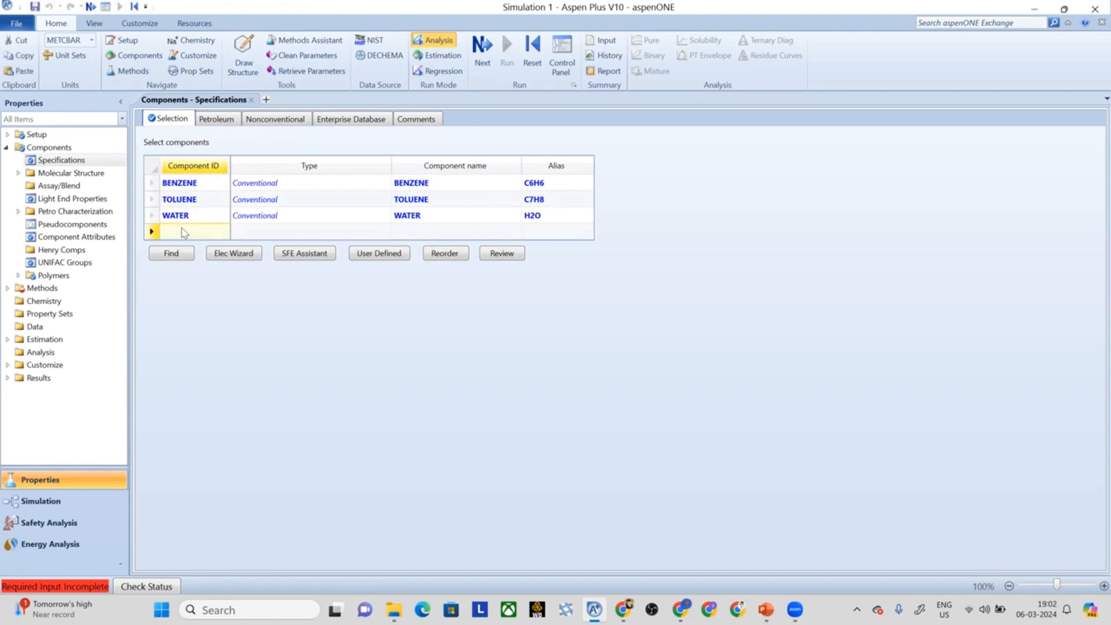
pyautogui.write('ETHANOL')
pyautogui.press('Return')
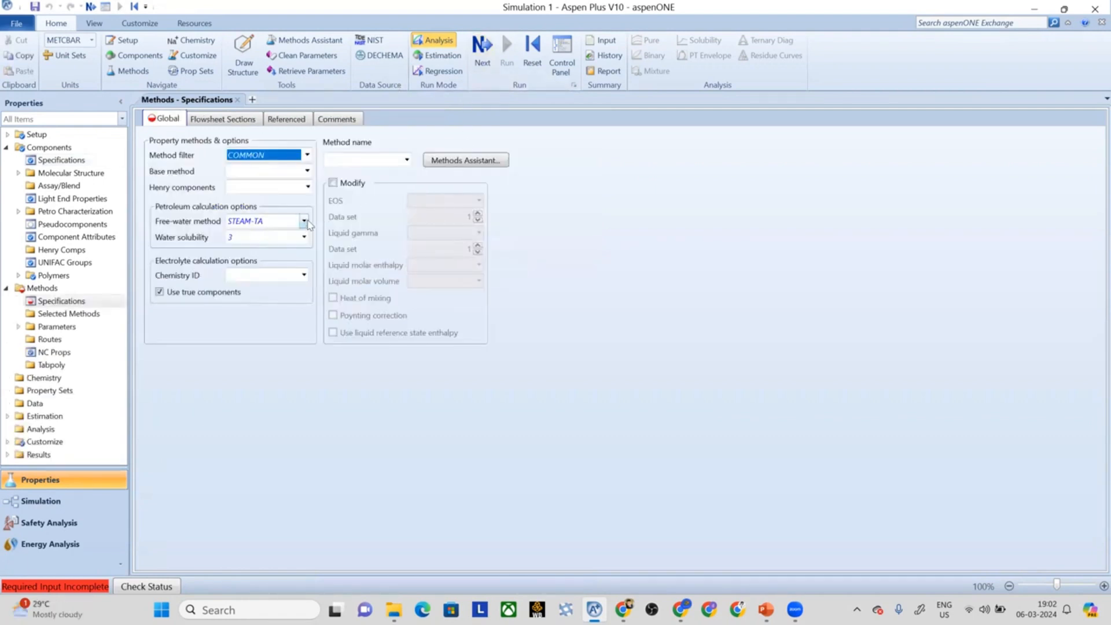
# Step: Set the global property method to NRTL-RK and run the properties analysis with the databank binary interaction parameters
pyautogui.click(407, 160)
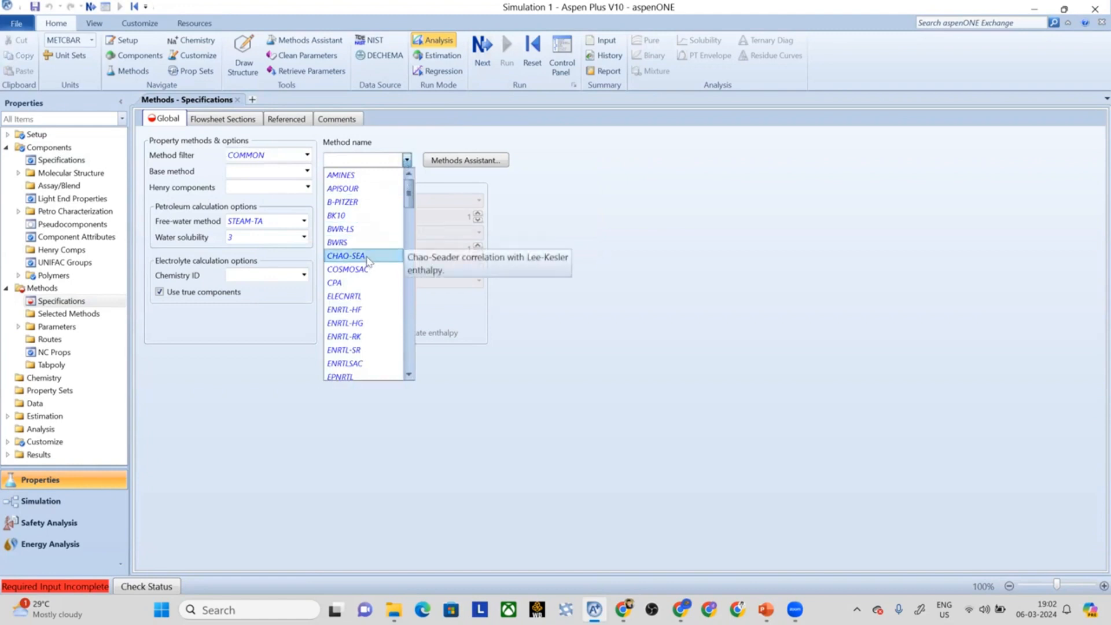
pyautogui.scroll(-2, 373, 258)
pyautogui.scroll(-6, 370, 272)
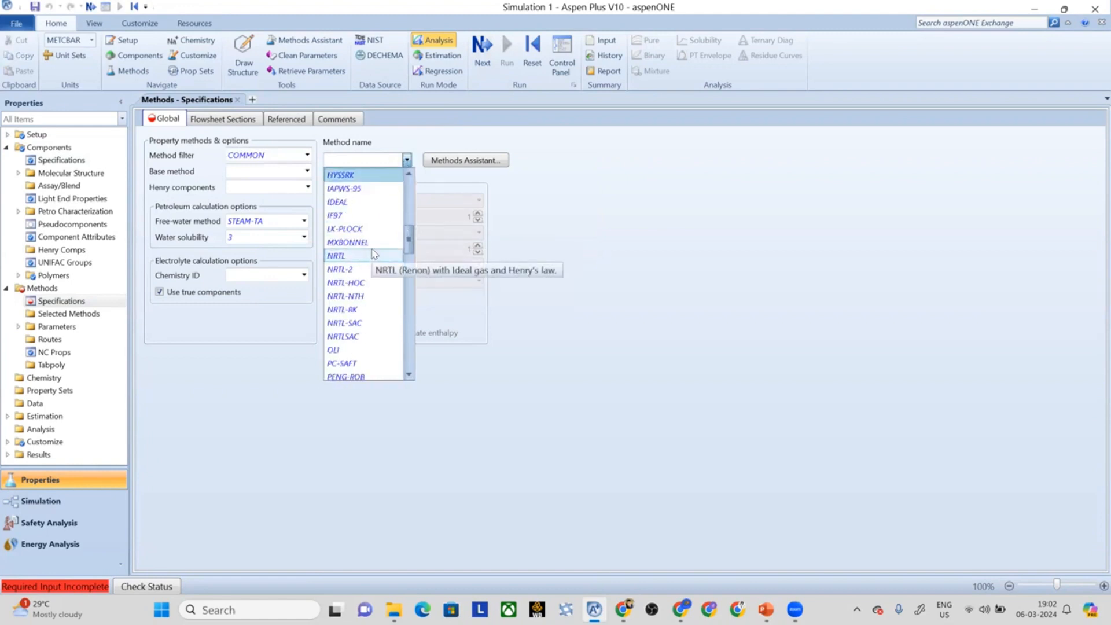
pyautogui.click(371, 310)
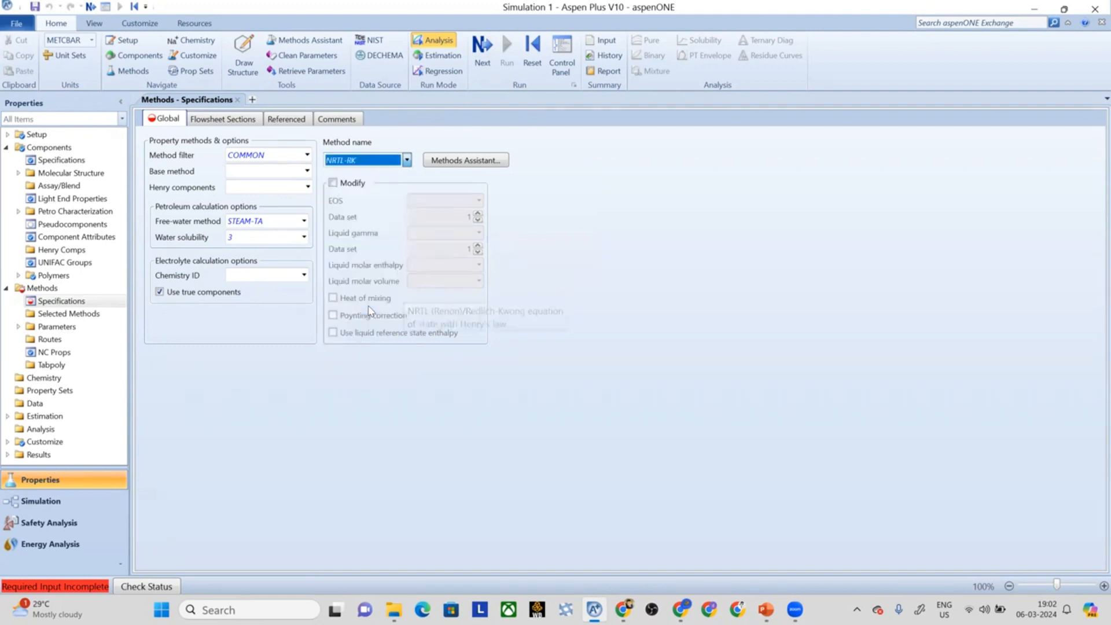
pyautogui.click(491, 65)
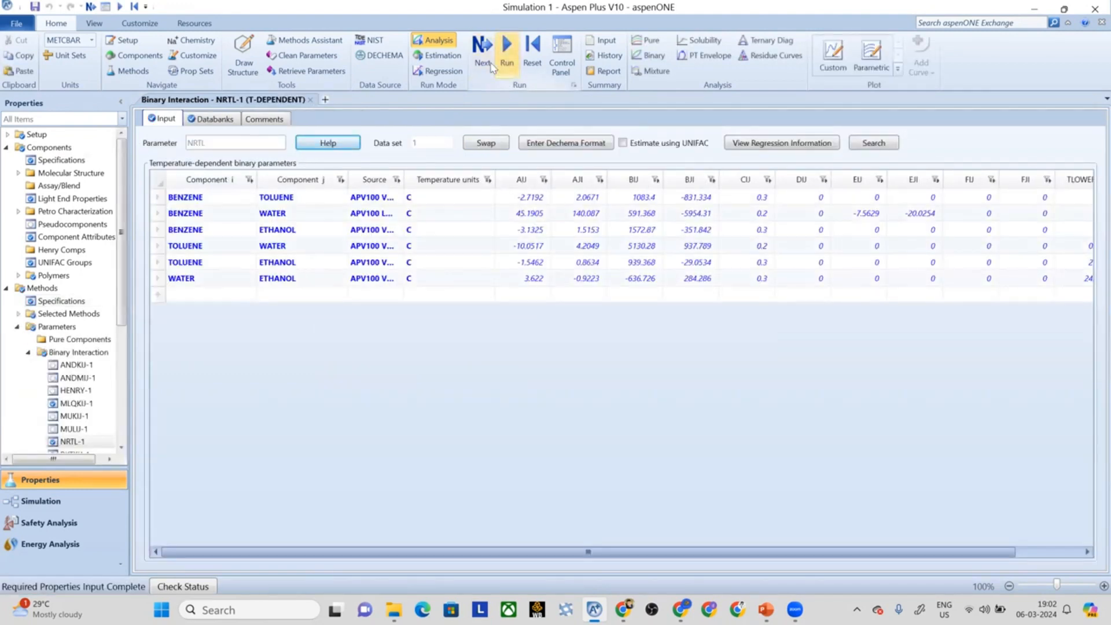
pyautogui.click(507, 51)
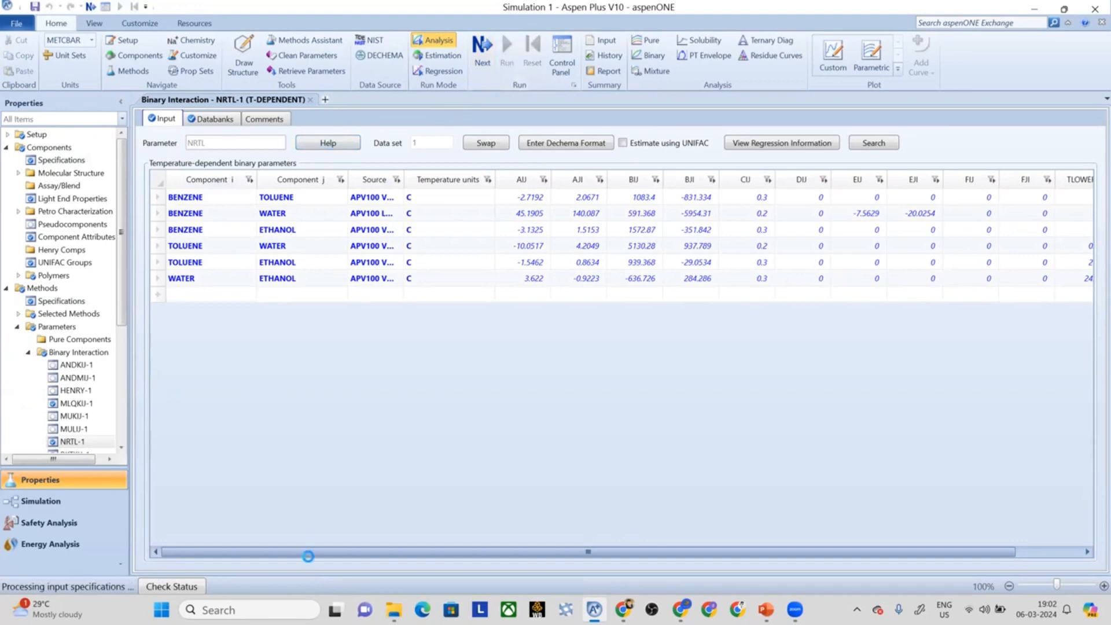
# Step: Place an MHeatX exchanger block in the middle of the main flowsheet in the Simulation environment
pyautogui.click(57, 502)
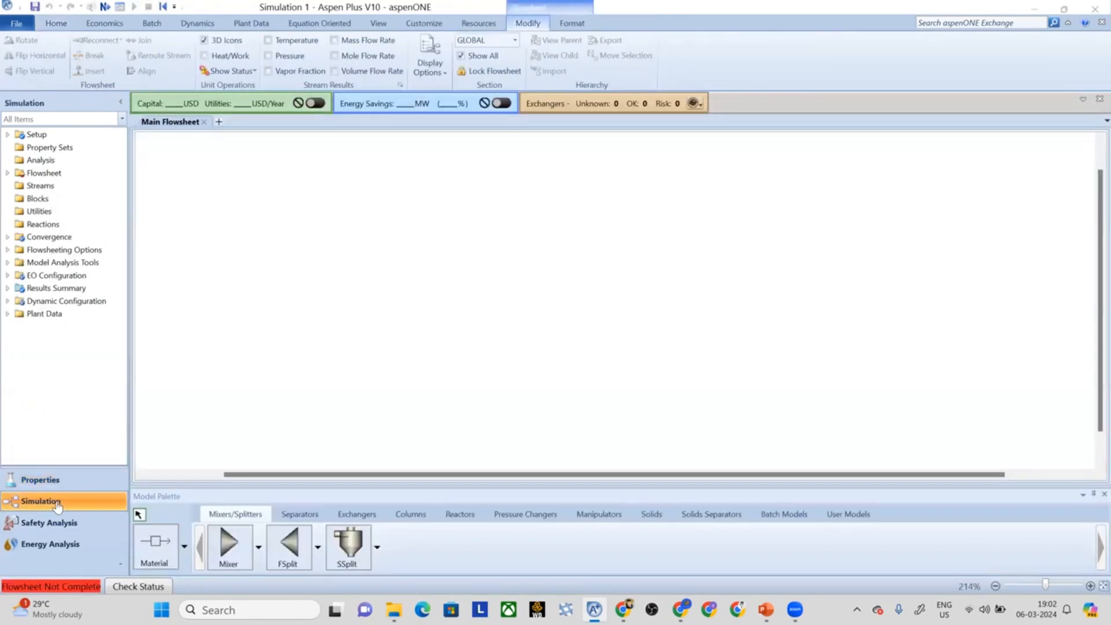
pyautogui.click(351, 516)
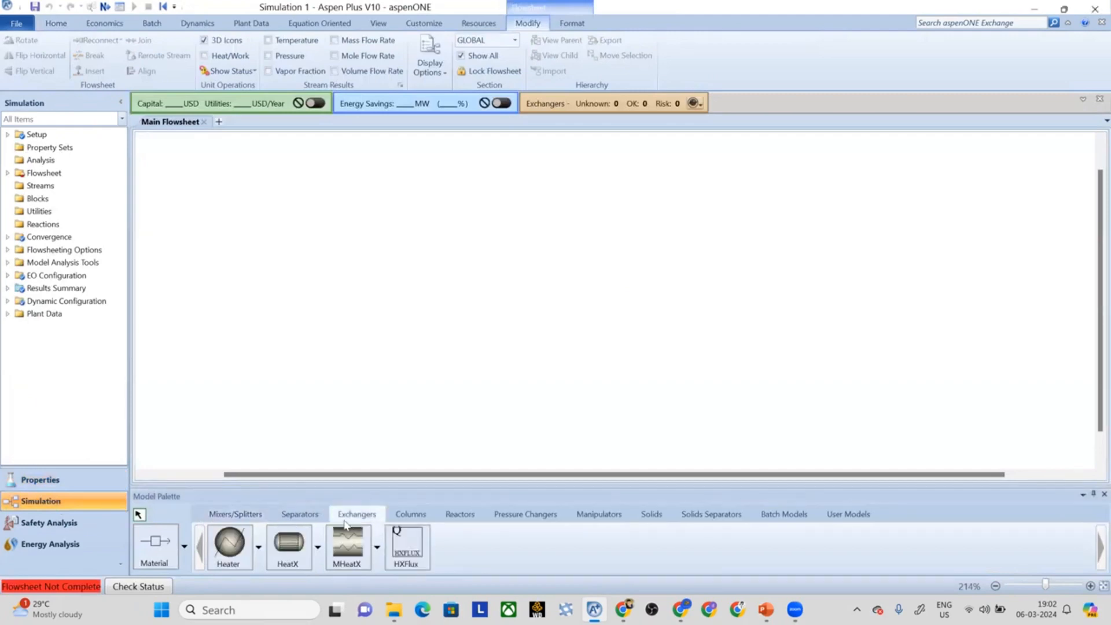
pyautogui.click(345, 550)
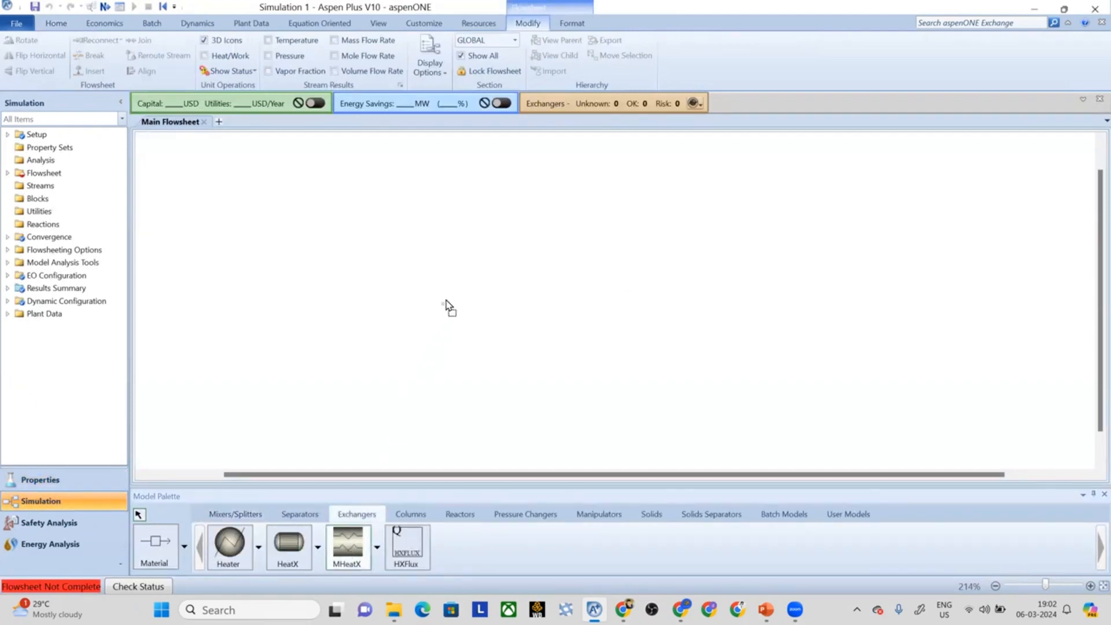
pyautogui.click(454, 302)
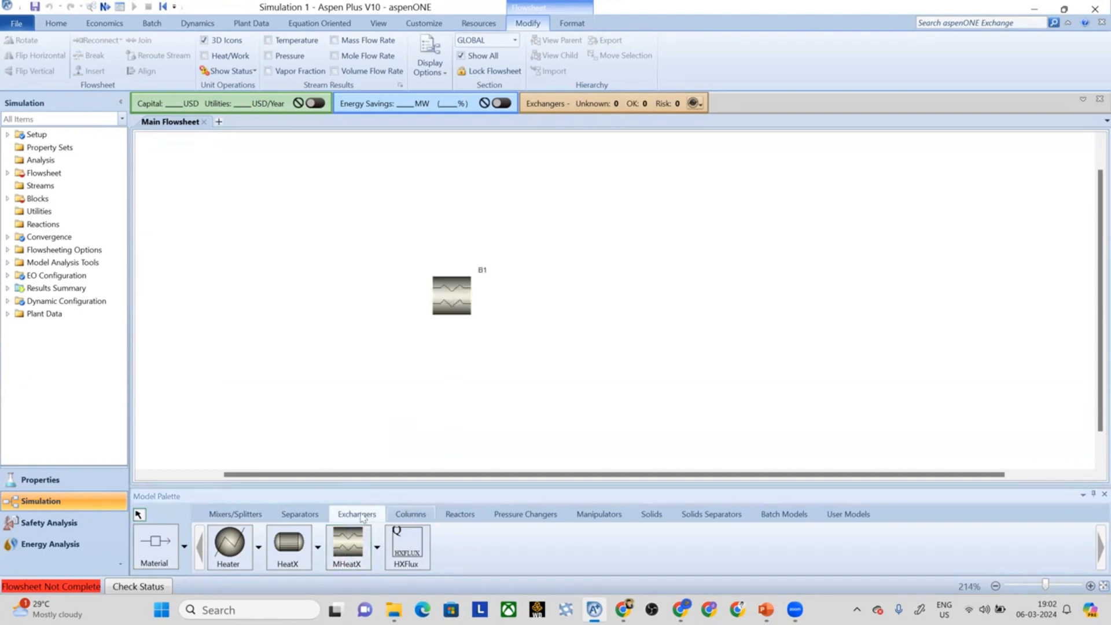
# Step: Connect two material inlet streams to the left side of the MHeatX block, one starting above and one below it
pyautogui.click(174, 555)
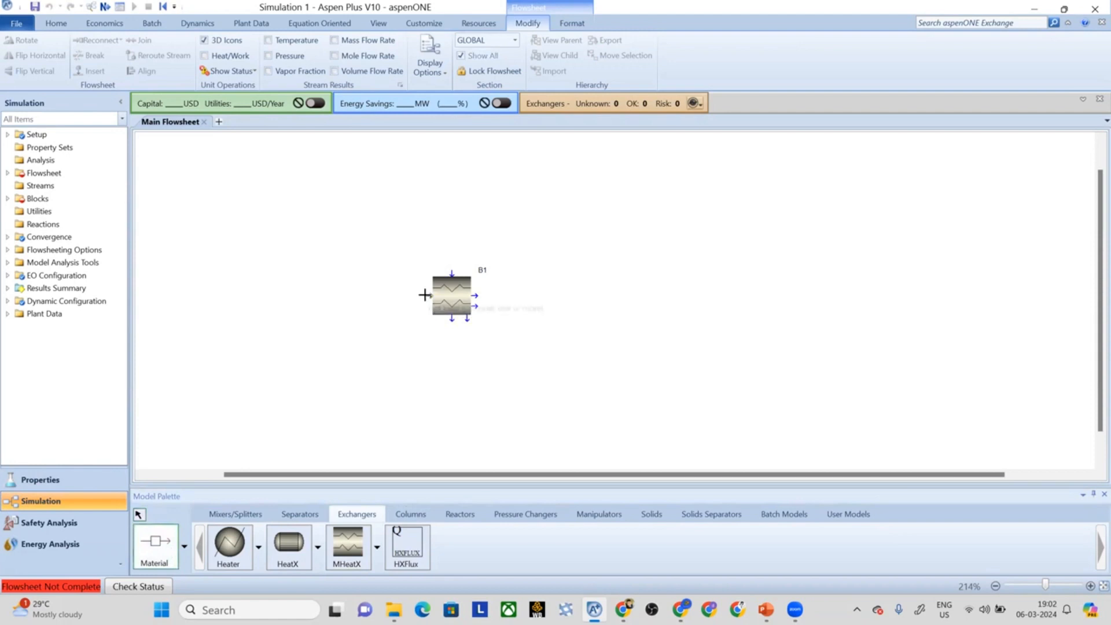
pyautogui.click(425, 295)
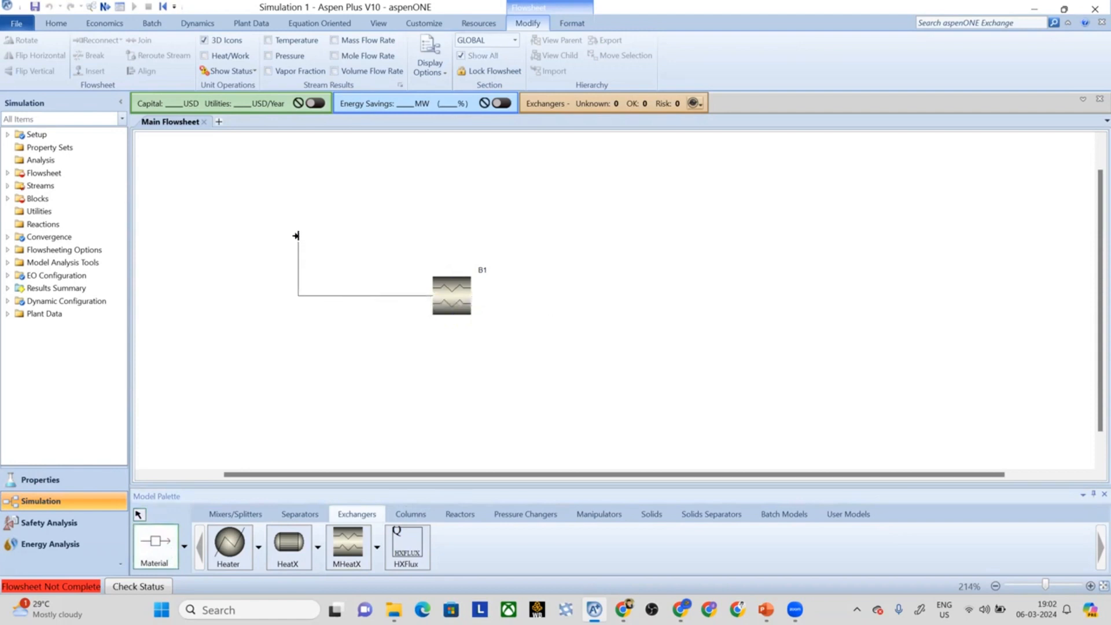
pyautogui.click(296, 236)
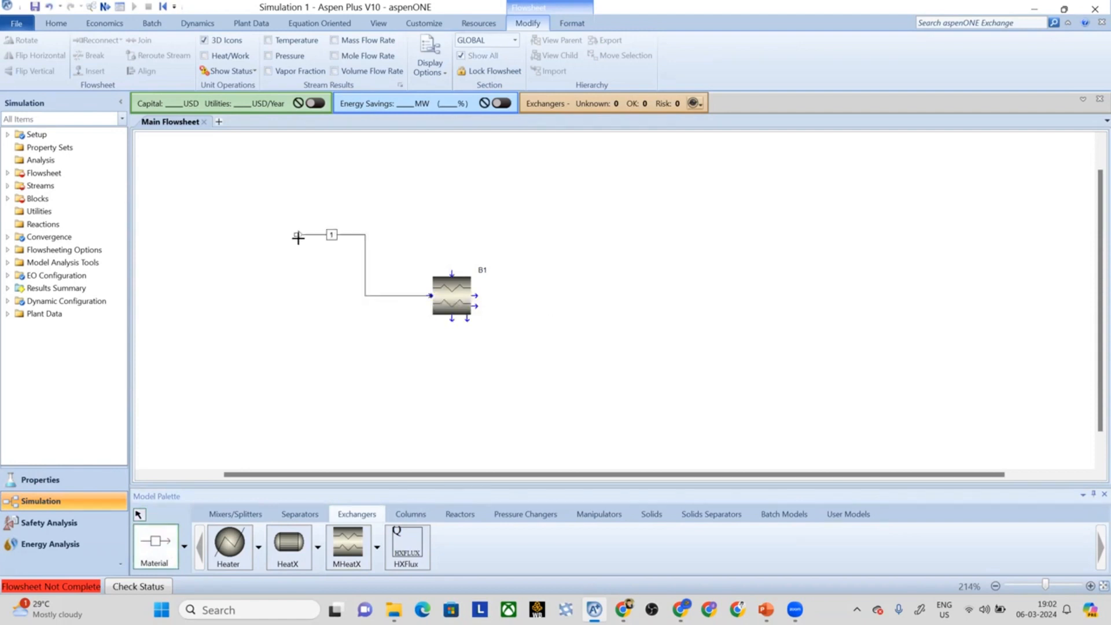
pyautogui.click(429, 296)
pyautogui.click(262, 337)
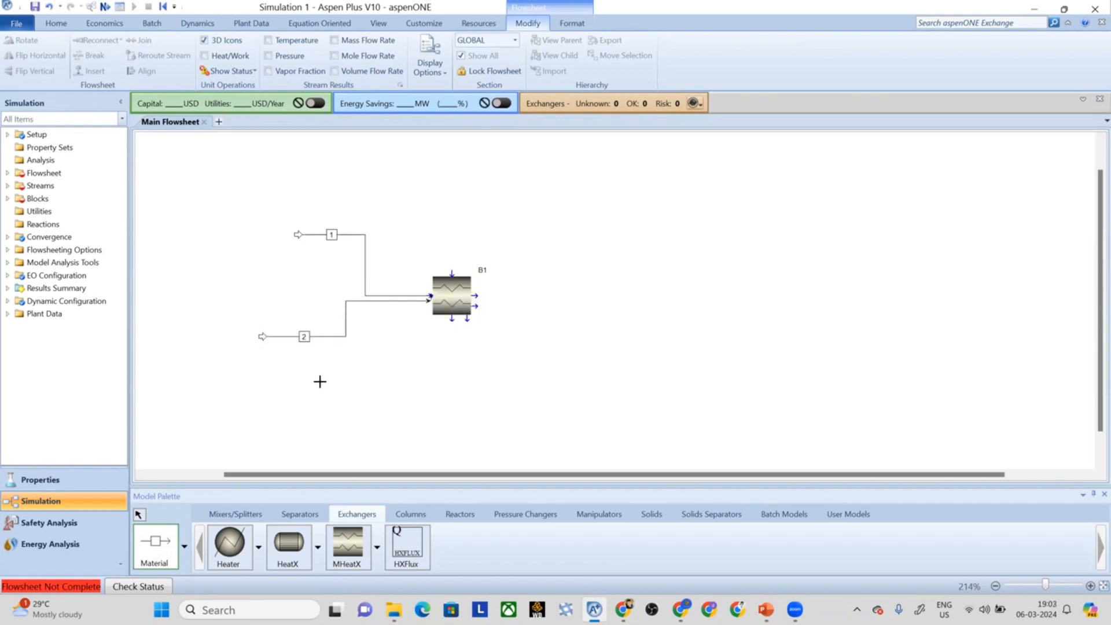
# Step: Connect two material outlet streams to the right side of the MHeatX block, one ending above the other
pyautogui.click(478, 295)
pyautogui.click(583, 275)
pyautogui.click(475, 295)
pyautogui.click(620, 331)
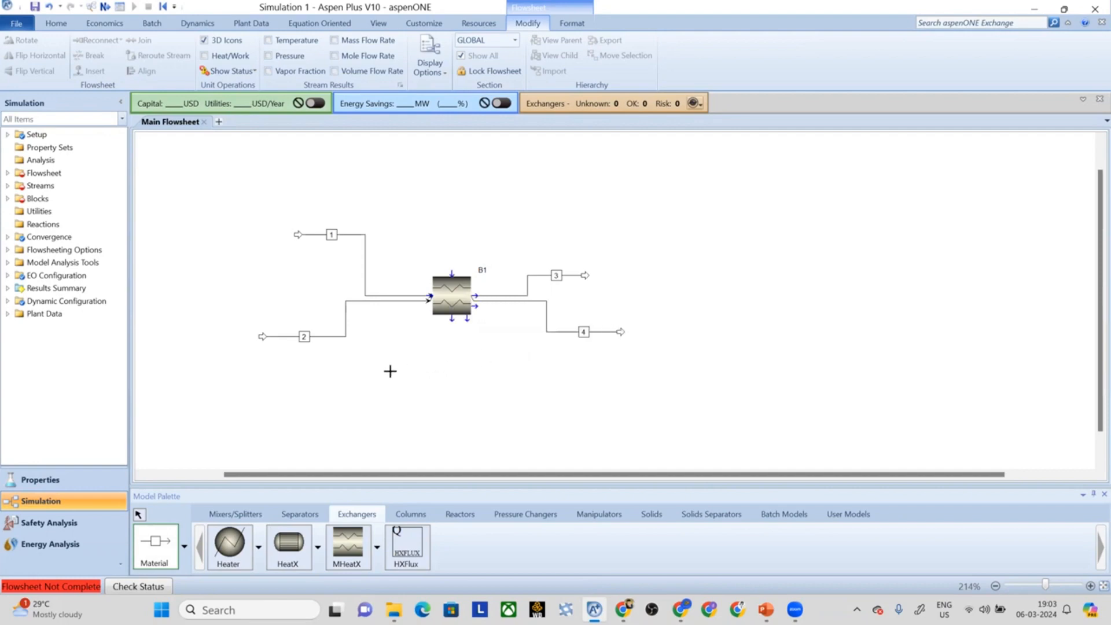
# Step: Connect two material inlet streams to the top of the MHeatX block, starting on opposite sides above it
pyautogui.click(452, 272)
pyautogui.click(421, 178)
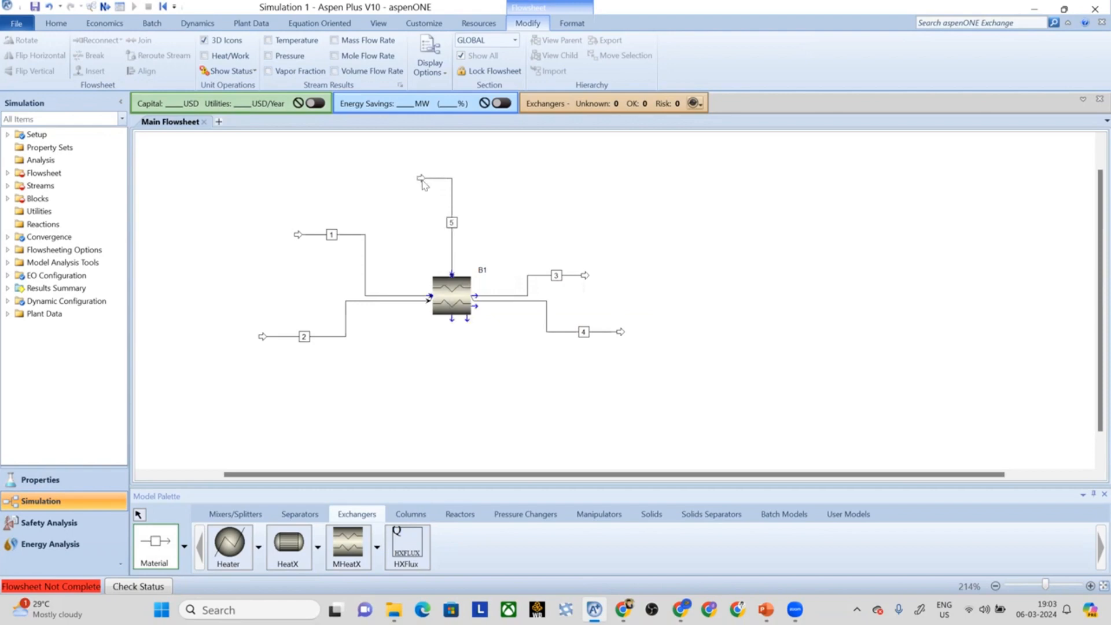
pyautogui.click(453, 274)
pyautogui.click(512, 181)
# Step: Connect two material outlet streams to the bottom of the MHeatX block, ending side by side below it, and finish inserting streams
pyautogui.click(452, 318)
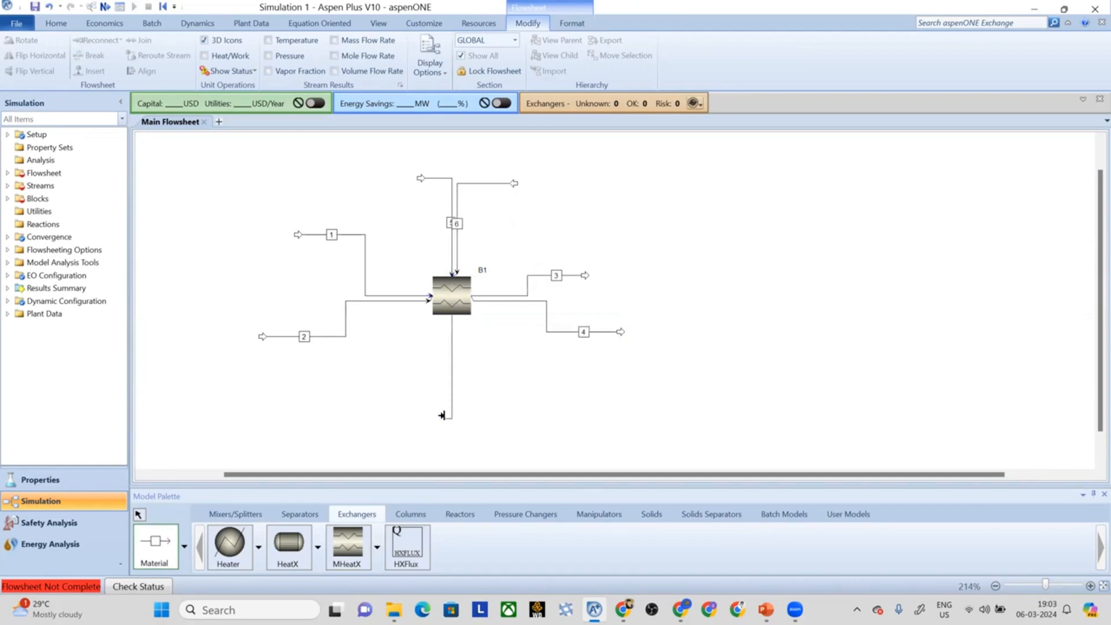
pyautogui.click(442, 416)
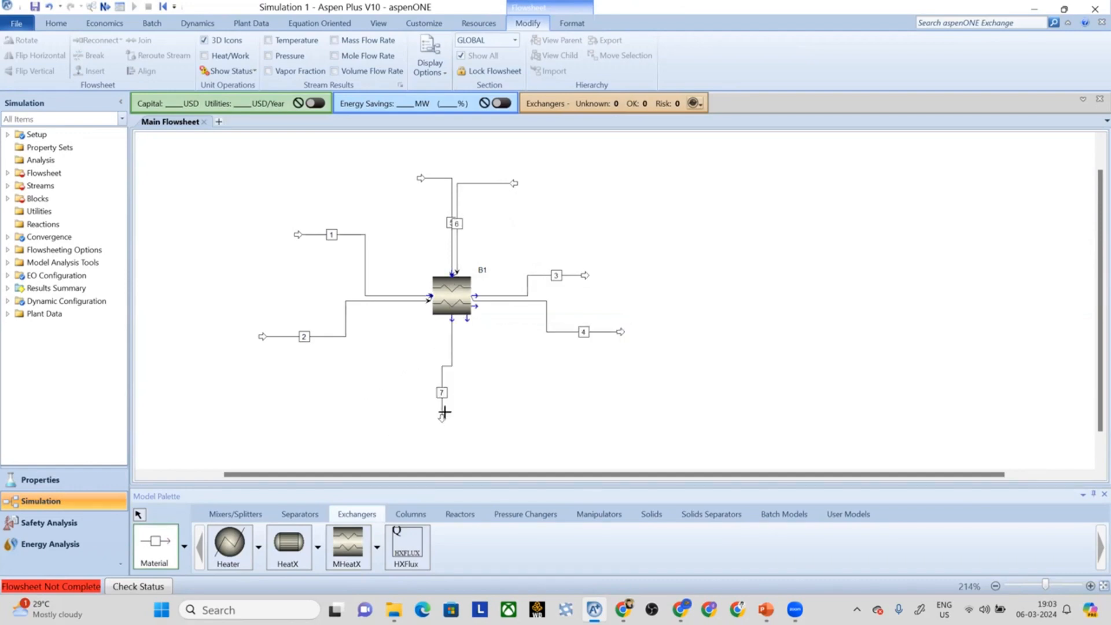
pyautogui.click(456, 317)
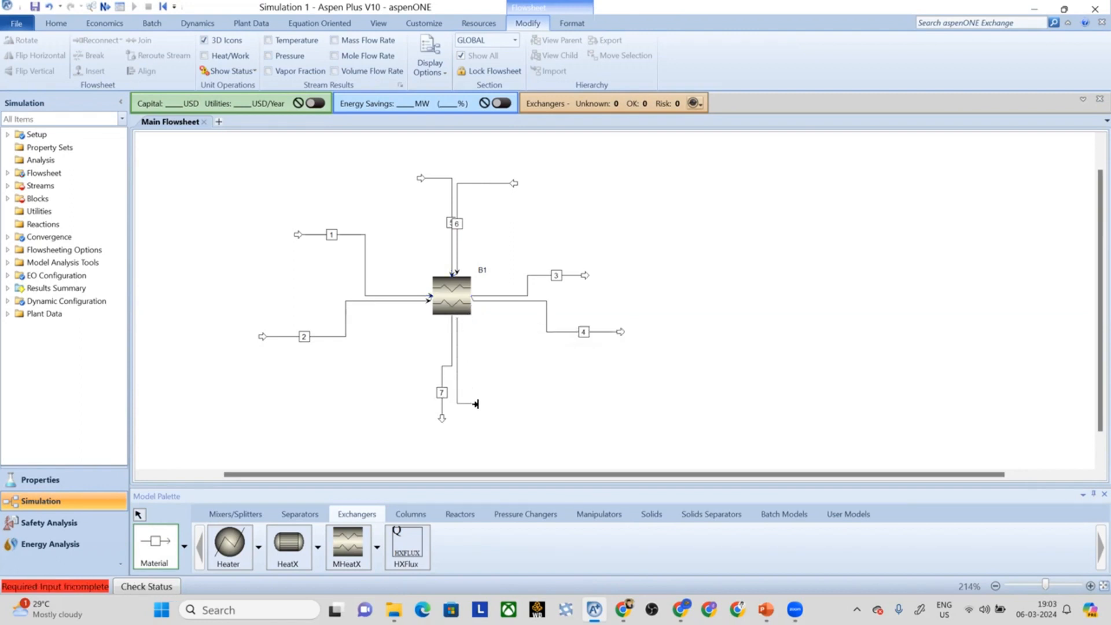
pyautogui.click(491, 417)
pyautogui.click(140, 514)
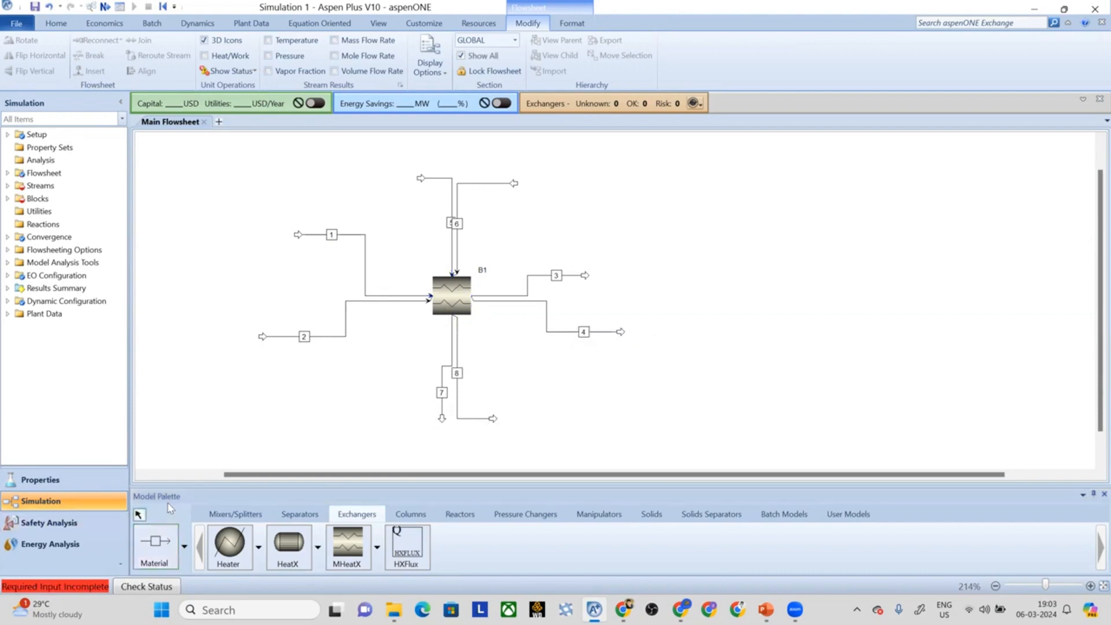
# Step: Reroute inlet streams 5 and 6 above the exchanger so their vertical segments are spaced apart
pyautogui.click(452, 202)
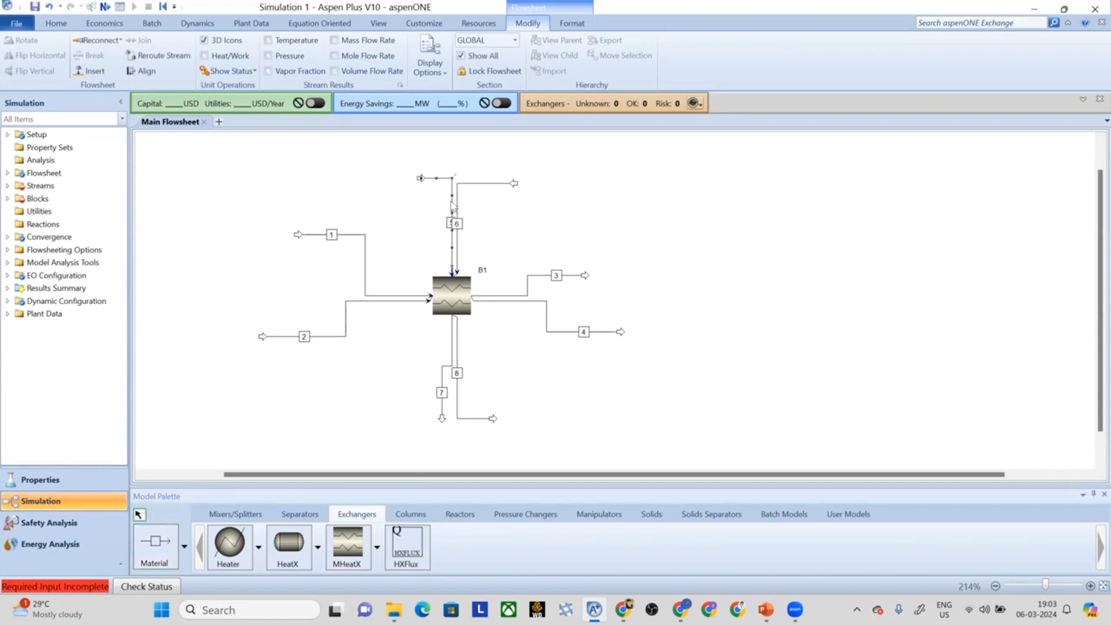
pyautogui.moveTo(452, 203); pyautogui.dragTo(436, 199)
pyautogui.click(459, 192)
pyautogui.moveTo(459, 192); pyautogui.dragTo(461, 191)
pyautogui.click(508, 227)
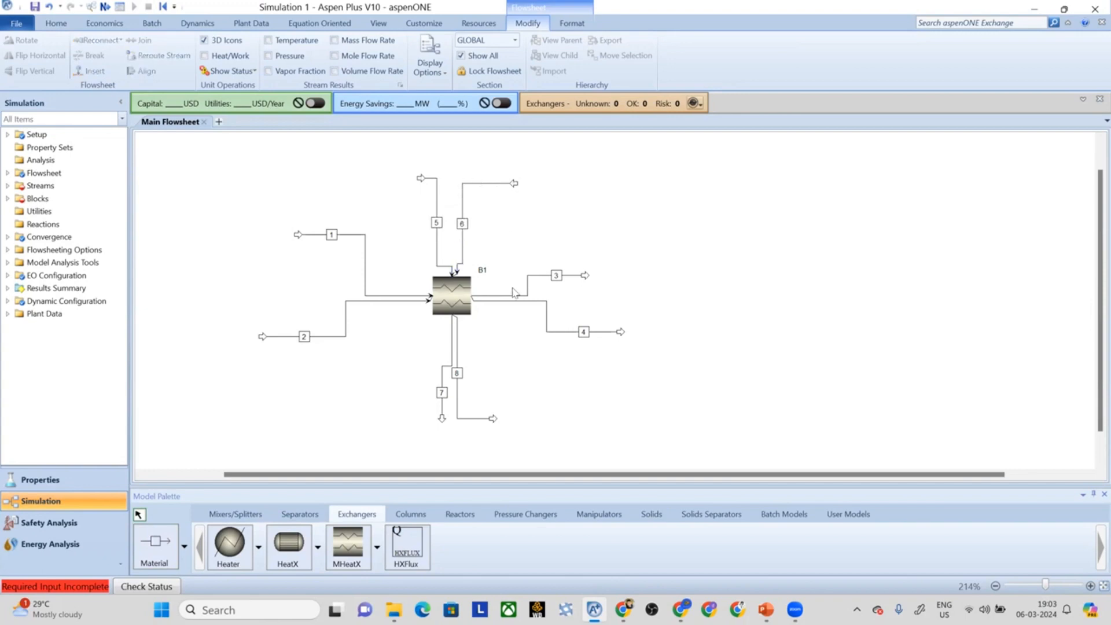
# Step: Reroute outlet streams 7 and 8 below the exchanger so their vertical segments are spaced apart
pyautogui.click(455, 339)
pyautogui.moveTo(453, 335)
pyautogui.mouseDown()
pyautogui.moveTo(432, 331)
pyautogui.moveTo(472, 344)
pyautogui.mouseUp()
pyautogui.click(472, 342)
pyautogui.click(457, 341)
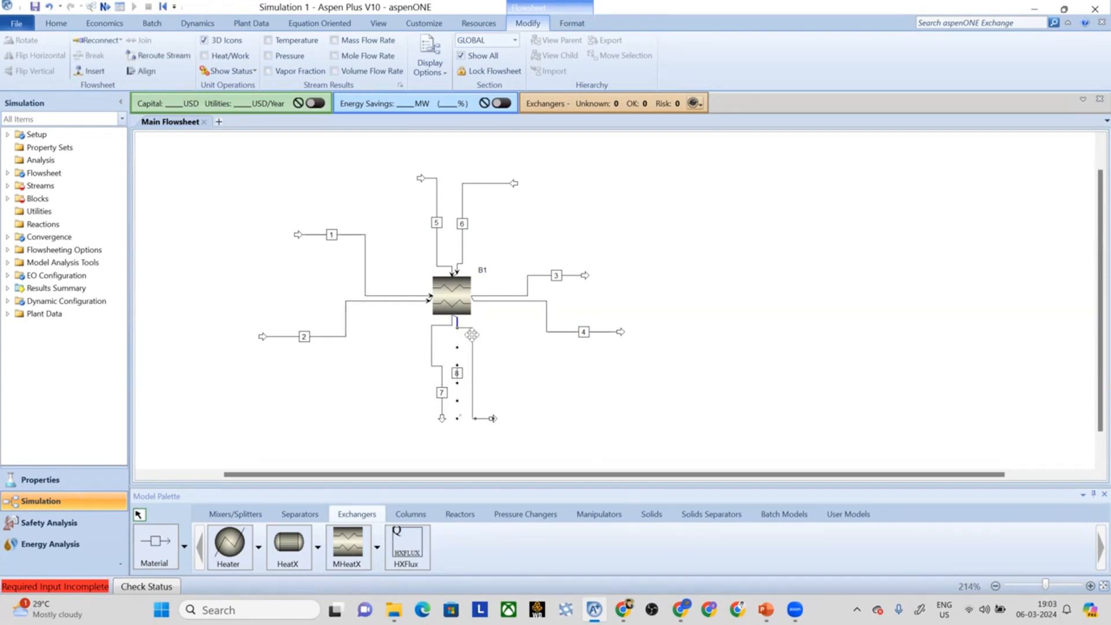
pyautogui.click(533, 376)
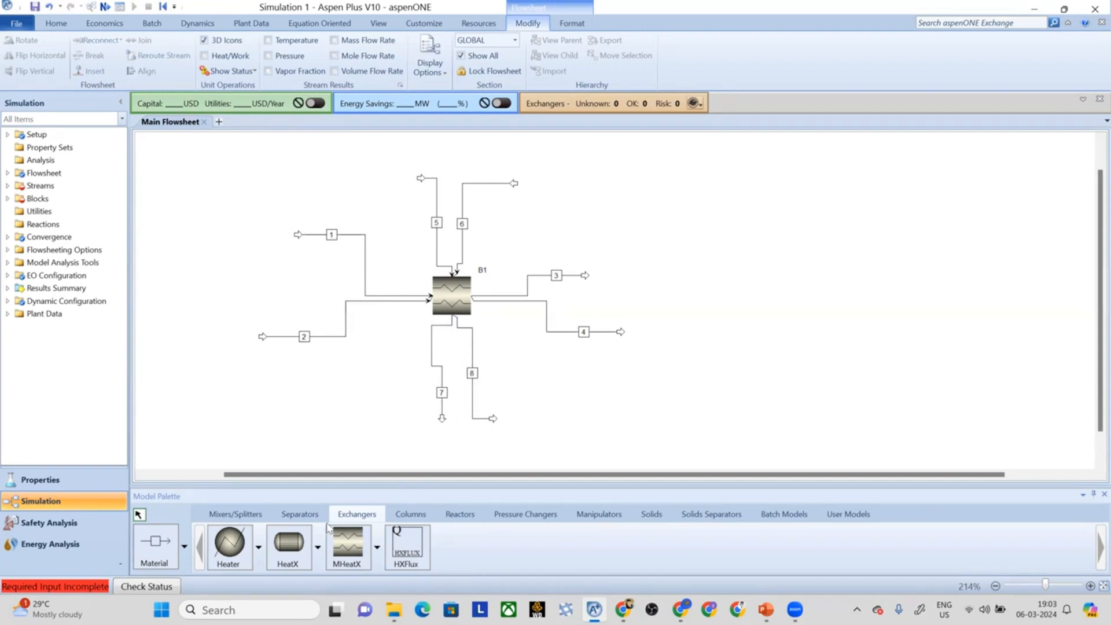
# Step: Try to rename the exchanger block B1 as MHEATX
pyautogui.doubleClick(482, 271)
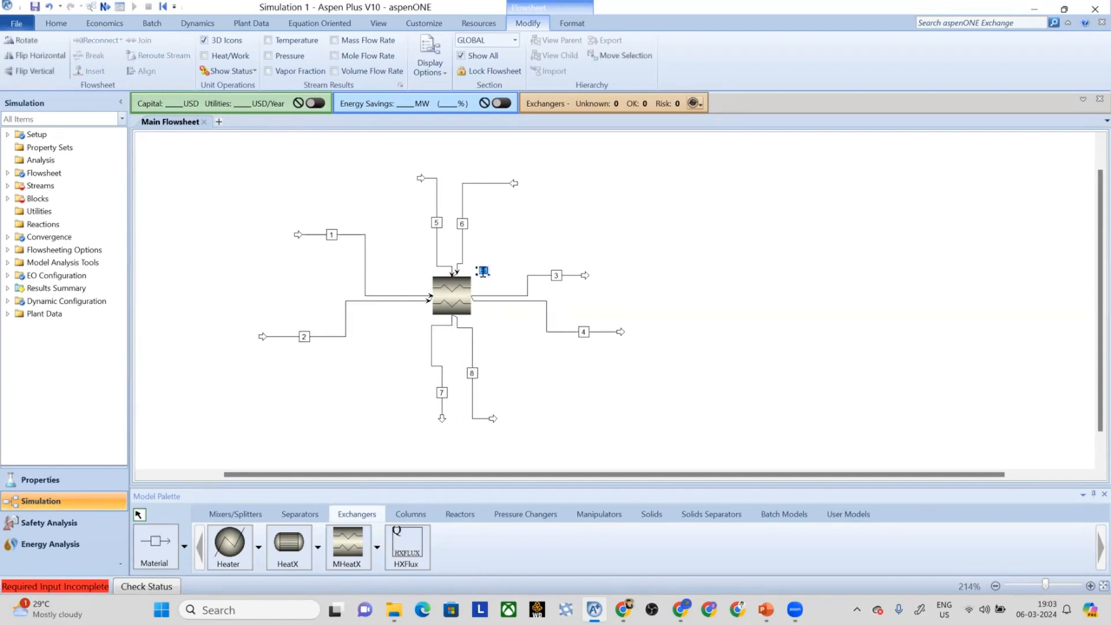
pyautogui.write('MHEATX')
pyautogui.press('Return')
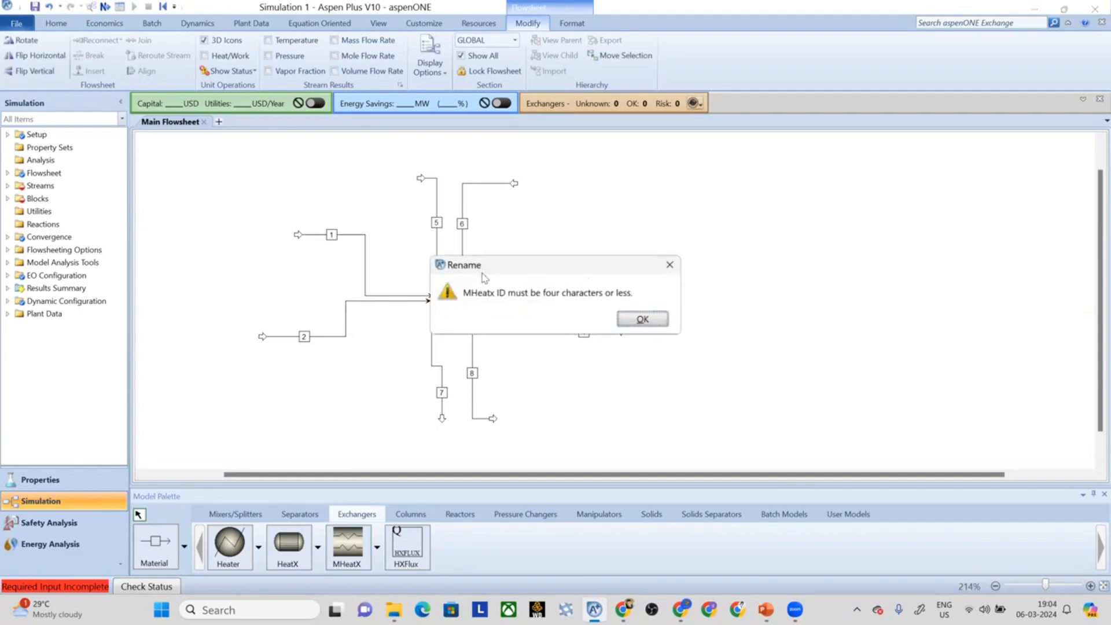
pyautogui.click(639, 320)
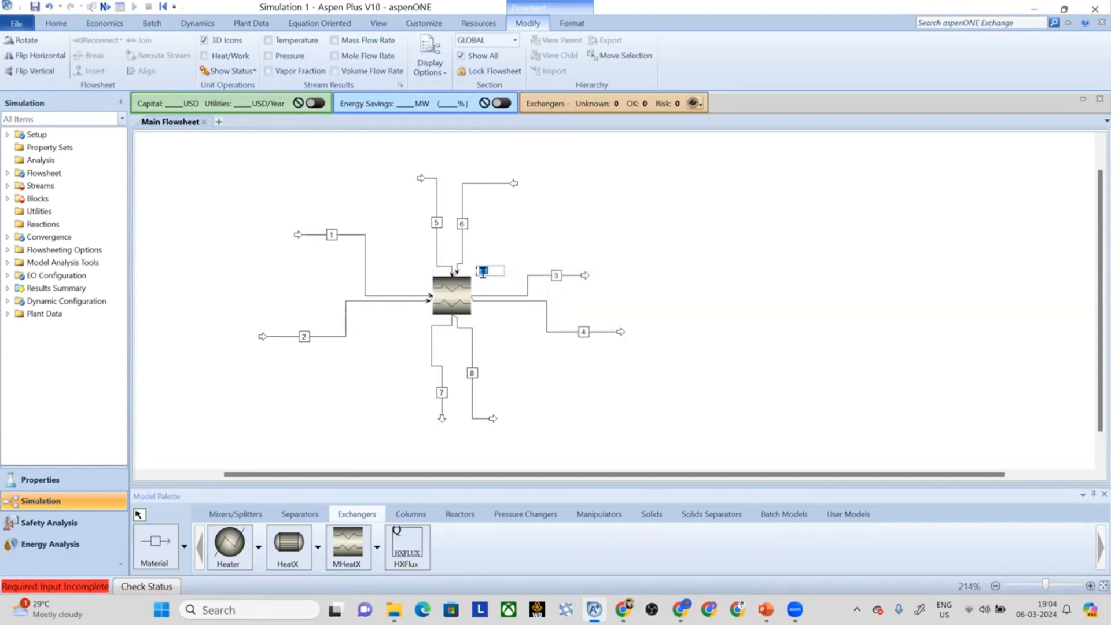
pyautogui.write('MHEATX')
pyautogui.press('Return')
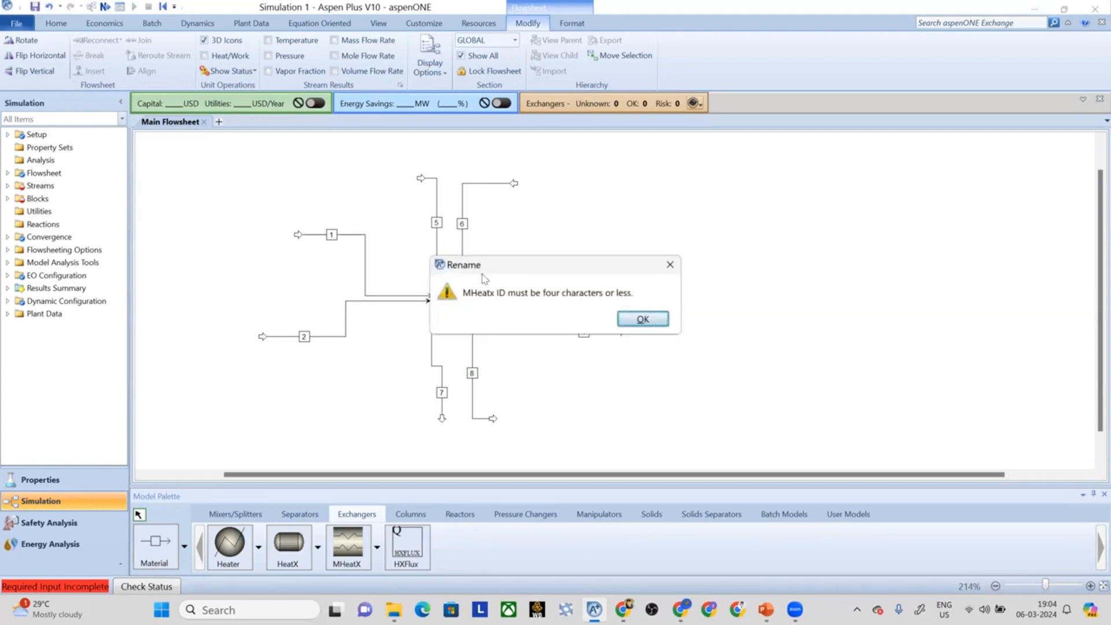
pyautogui.click(620, 317)
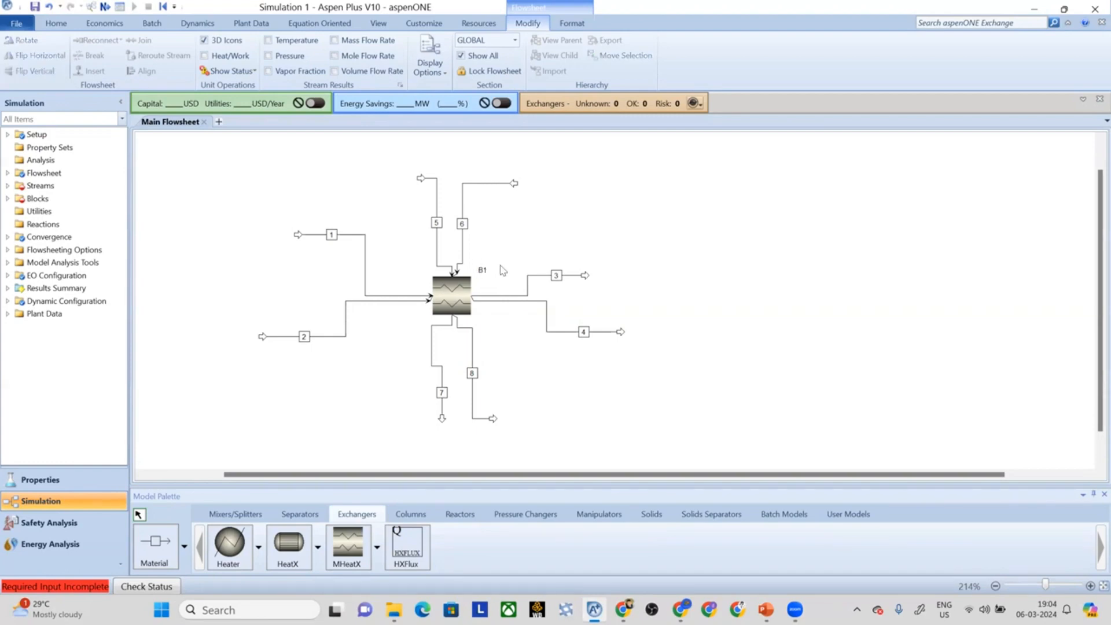
# Step: Rename the exchanger block B1 as MX
pyautogui.doubleClick(484, 271)
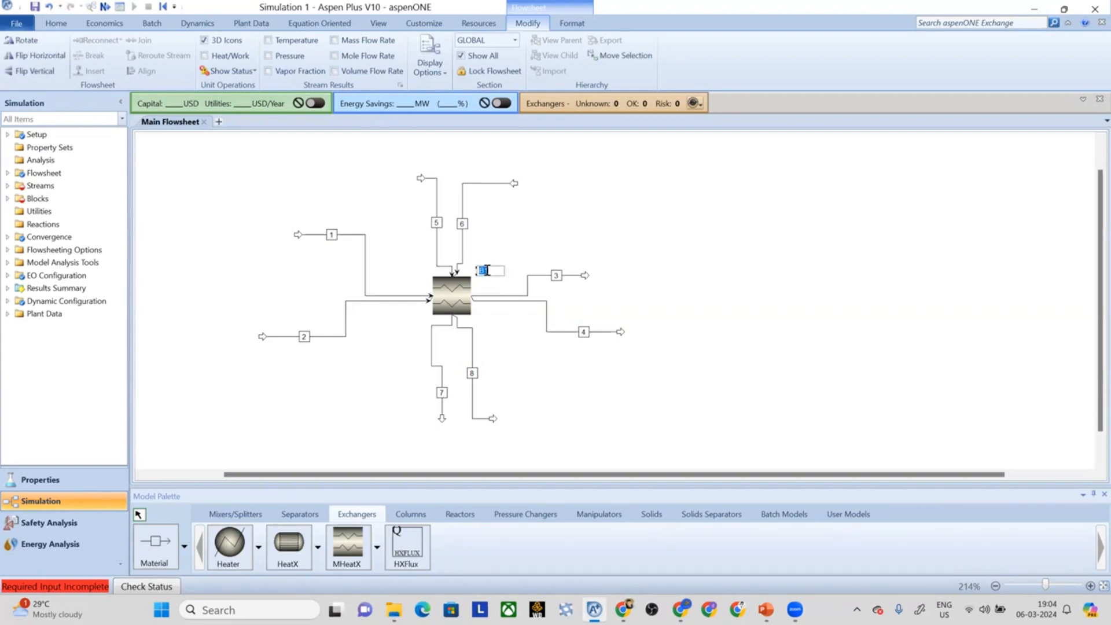
pyautogui.write('MX')
pyautogui.press('Return')
# Step: Rename inlet stream 1 on the exchanger's left side as ETHAIN
pyautogui.click(331, 235)
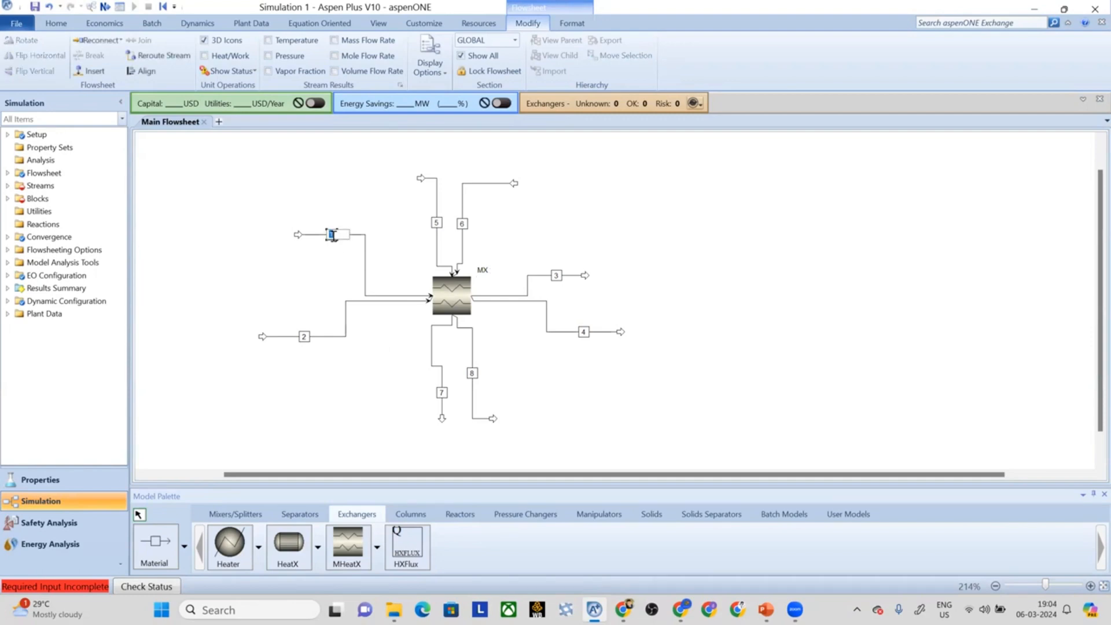
pyautogui.write('ETHANI')
pyautogui.press('Return')
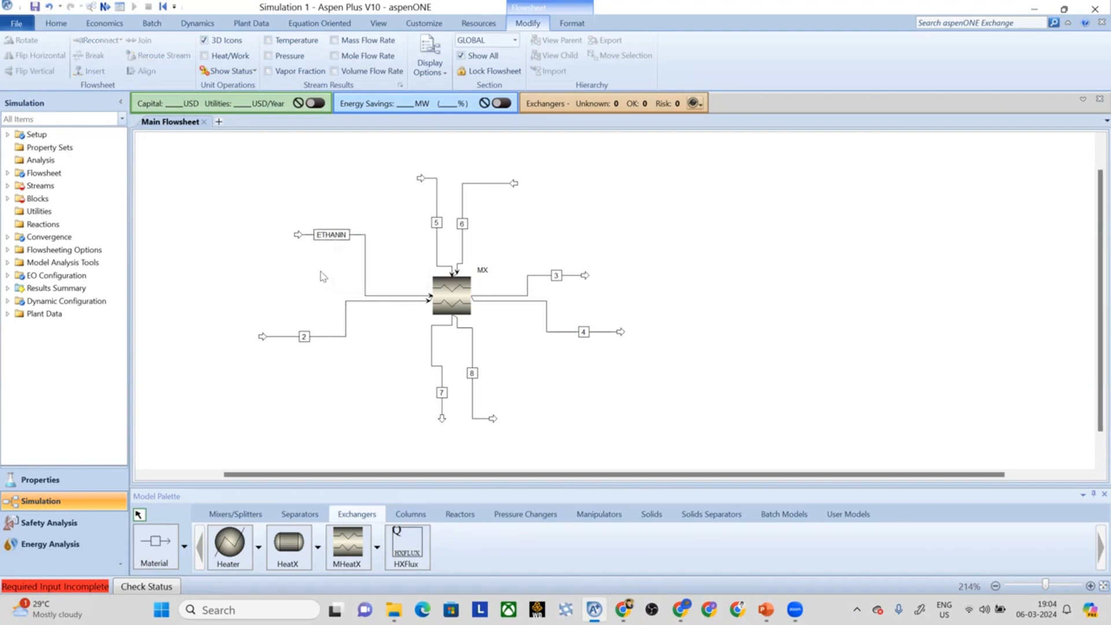
pyautogui.click(349, 233)
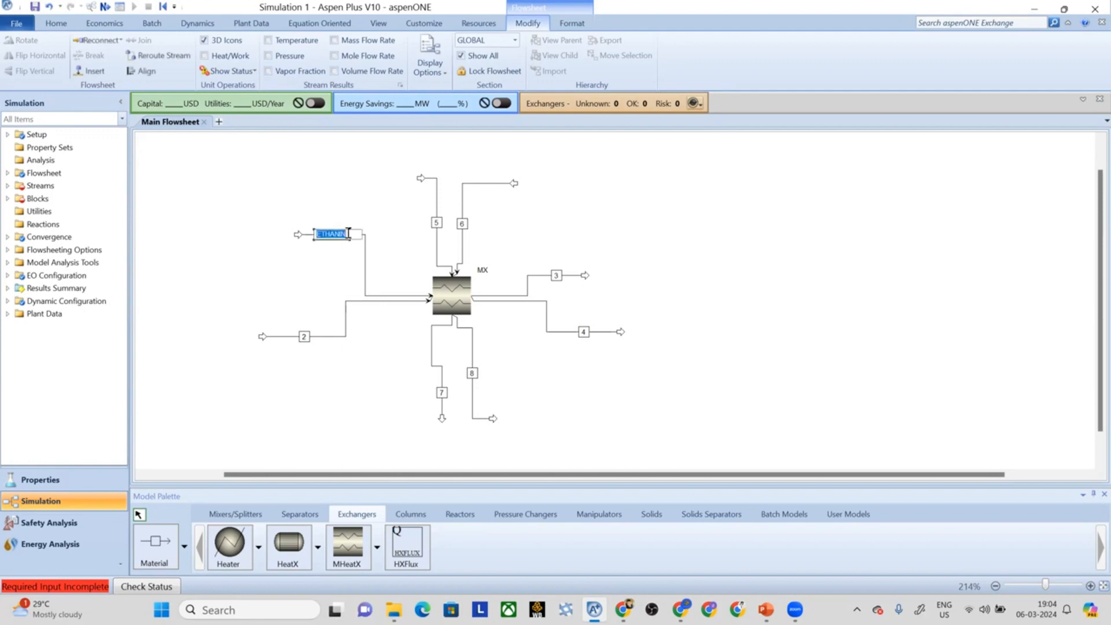
pyautogui.write('E')
pyautogui.press('Return')
# Step: Rename inlet stream 2 on the exchanger's left side as TOLIN
pyautogui.click(281, 297)
pyautogui.click(303, 335)
pyautogui.write('TOLIN')
pyautogui.press('Return')
pyautogui.click(269, 310)
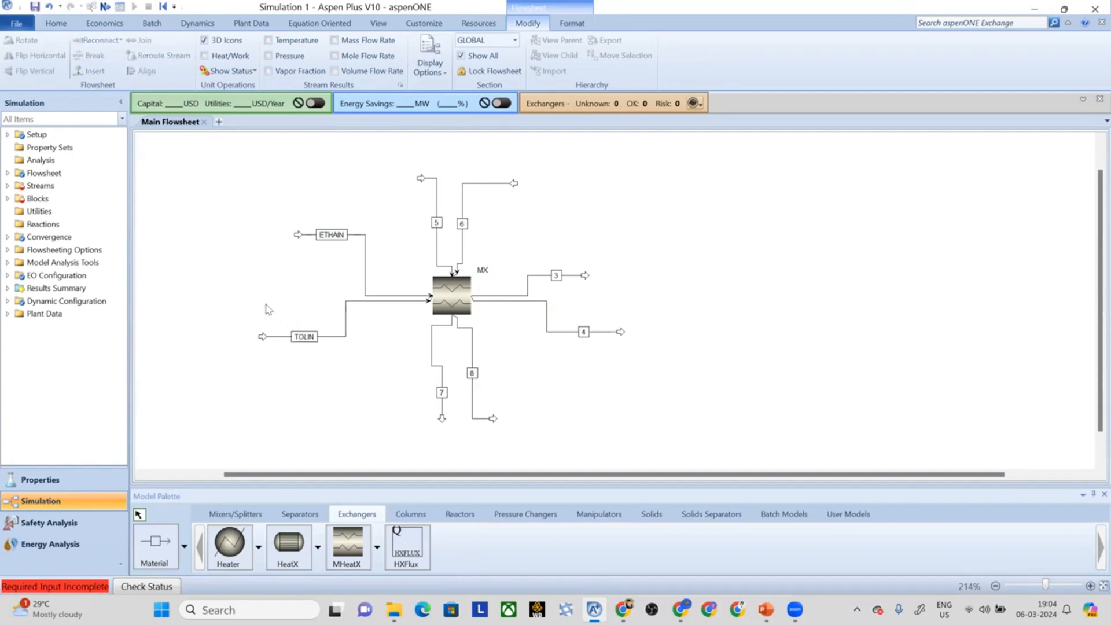
# Step: Rename the exchanger's right-side outlet streams 3 and 4 as ETHAOUT and TOLOUT
pyautogui.click(558, 275)
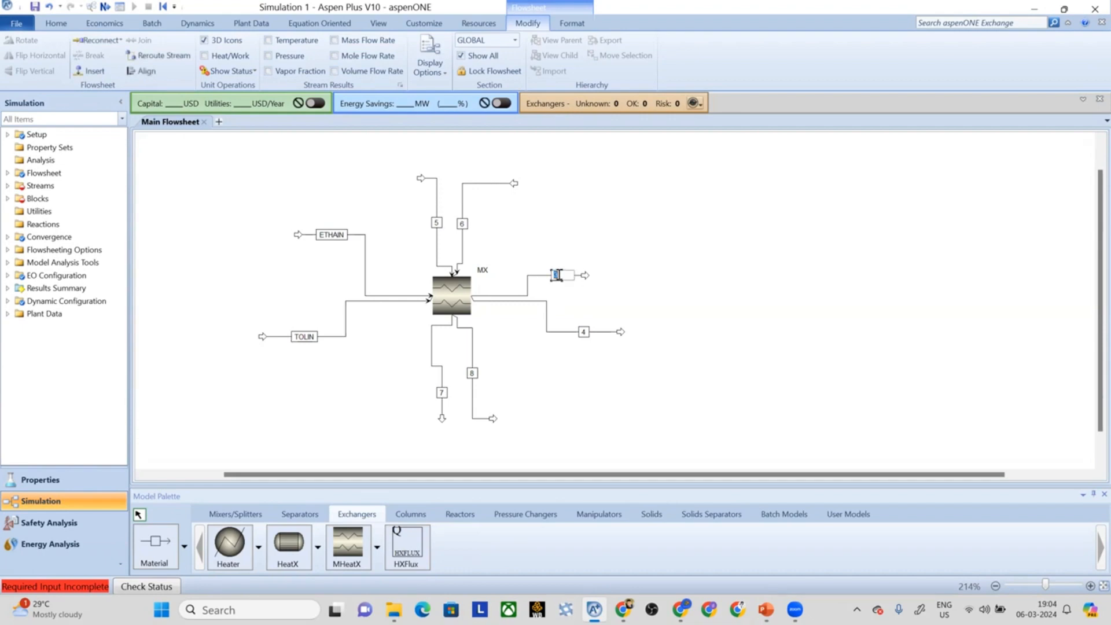
pyautogui.write('ETHAOUT')
pyautogui.press('Return')
pyautogui.doubleClick(583, 332)
pyautogui.write('TO')
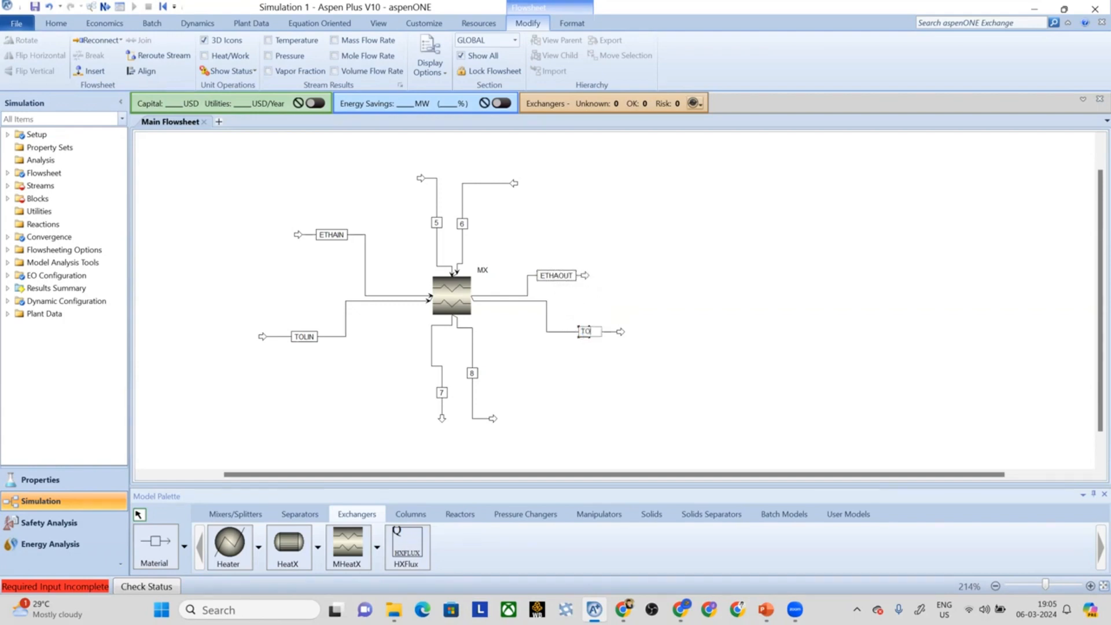
pyautogui.write('LOUT')
pyautogui.press('Return')
# Step: Rename outlet stream 7 below the exchanger as WATOUT and inlet stream 5 above it as WATIN
pyautogui.doubleClick(442, 395)
pyautogui.write('WA')
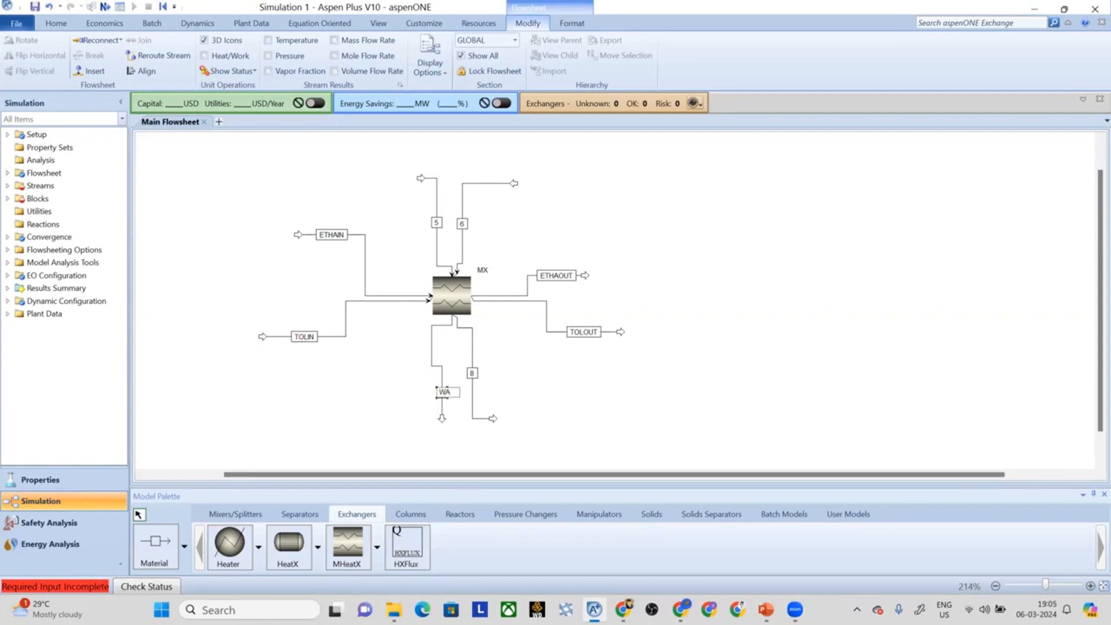
pyautogui.write('TER')
pyautogui.press('Return')
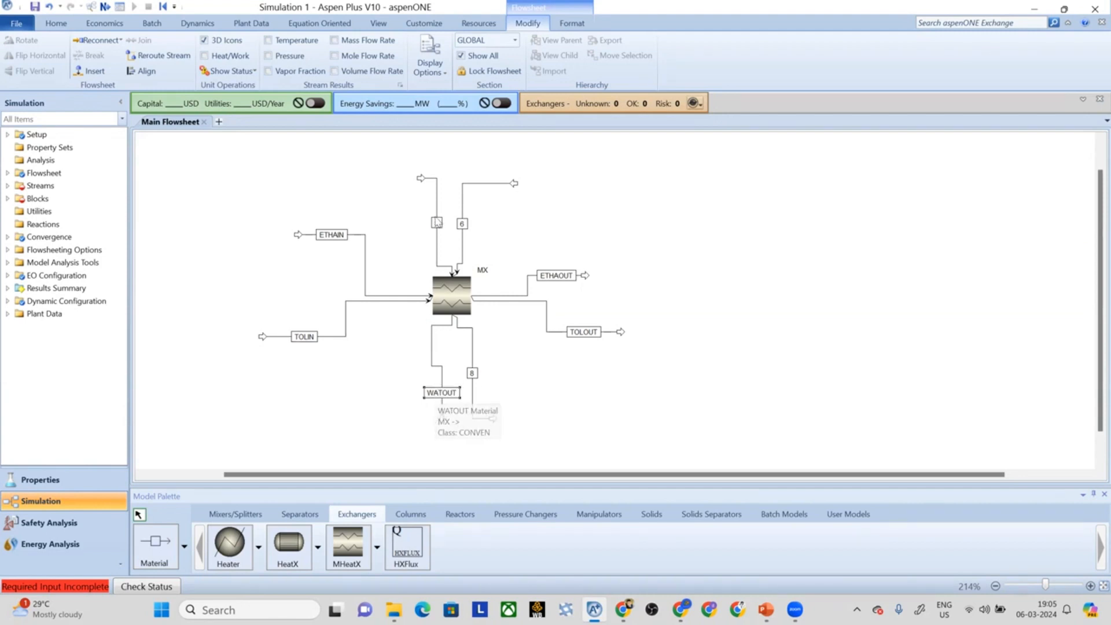
pyautogui.doubleClick(437, 223)
pyautogui.write('W')
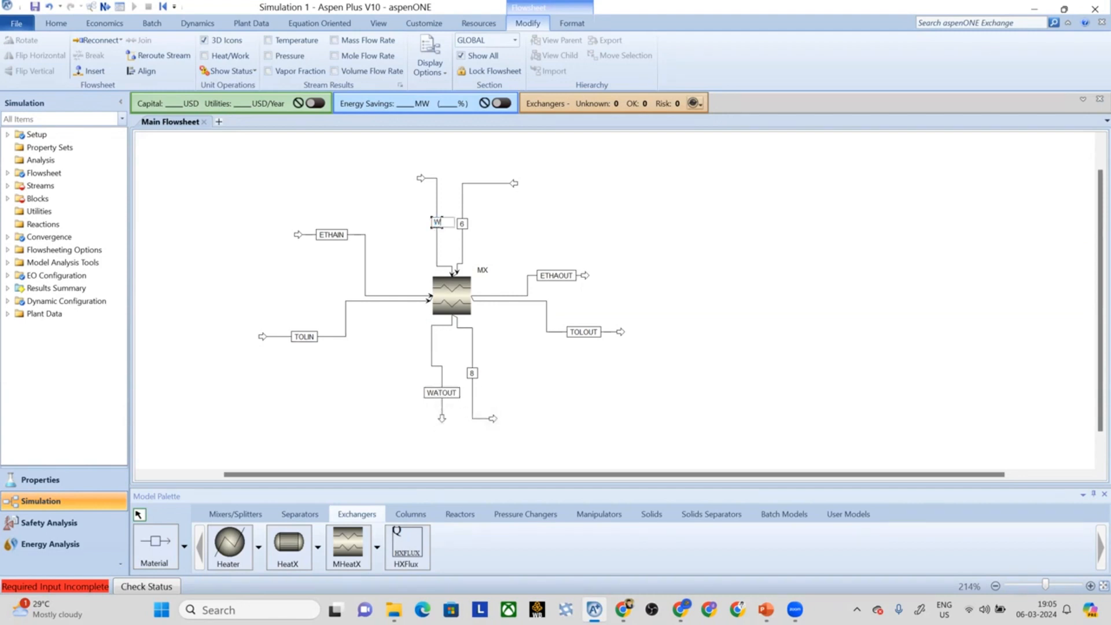
pyautogui.write('ATIN')
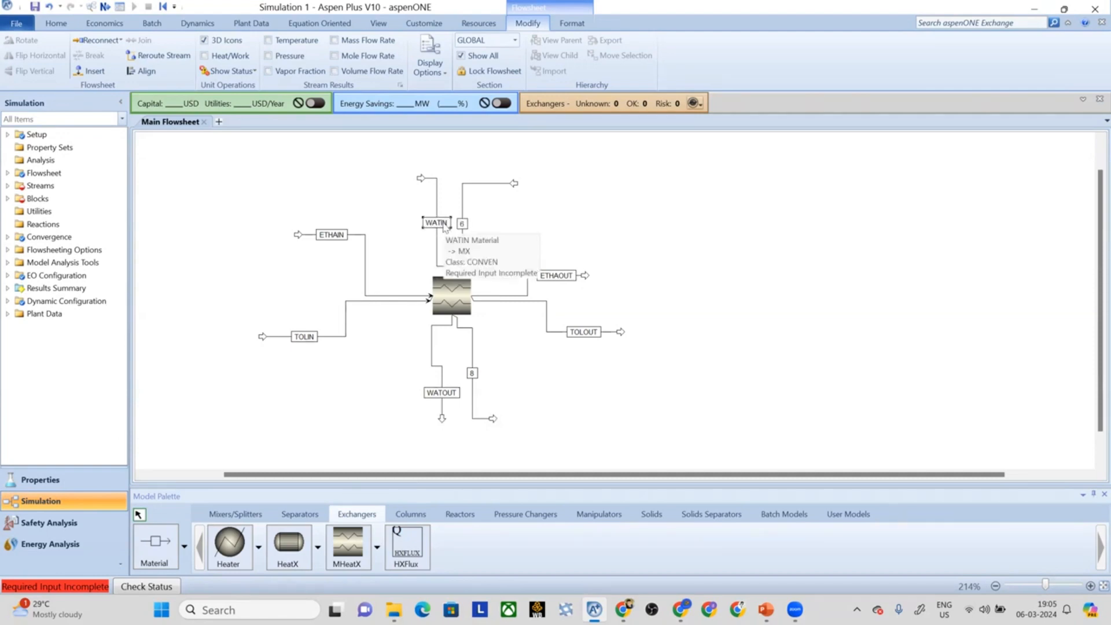
# Step: Rename inlet stream 6 above the exchanger as BENZIN and outlet stream 8 below it as BENZOUT
pyautogui.doubleClick(464, 222)
pyautogui.write('BE')
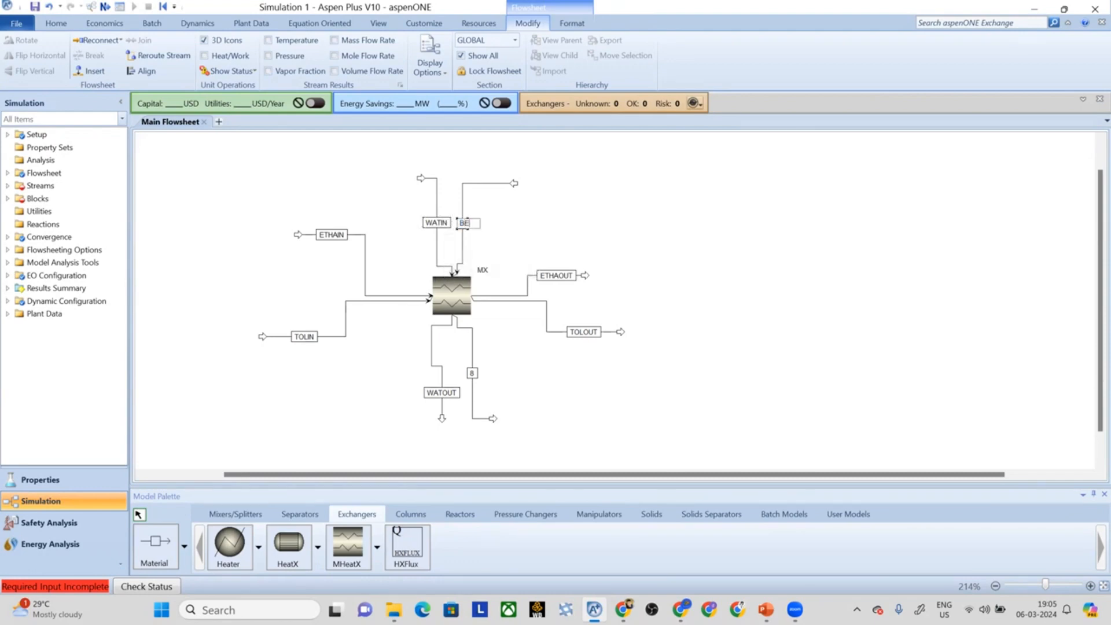
pyautogui.write('NZIN')
pyautogui.doubleClick(472, 373)
pyautogui.write('BENZOUT')
pyautogui.press('Return')
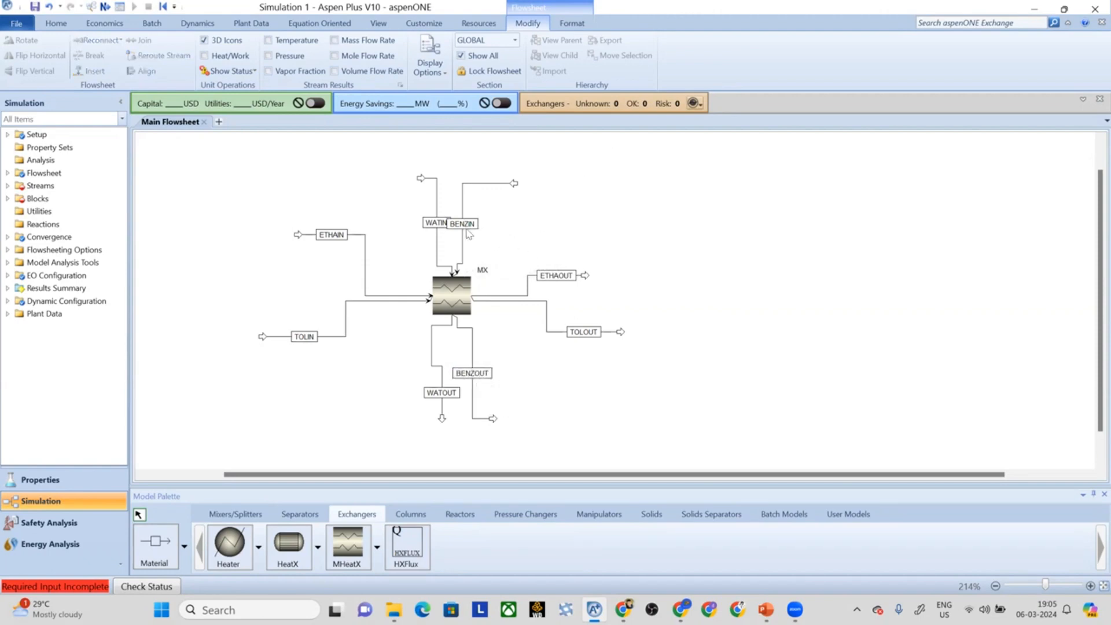
# Step: Shift the vertical segment of the BENZIN stream away from WATIN so their labels do not overlap
pyautogui.click(464, 210)
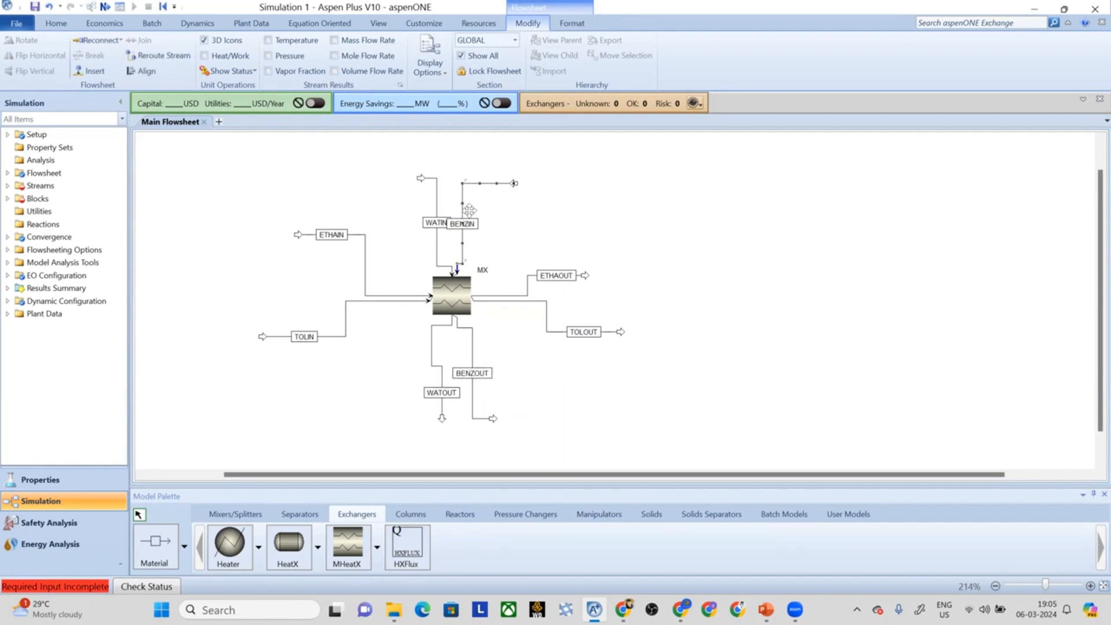
pyautogui.moveTo(469, 210); pyautogui.dragTo(484, 209)
pyautogui.click(514, 240)
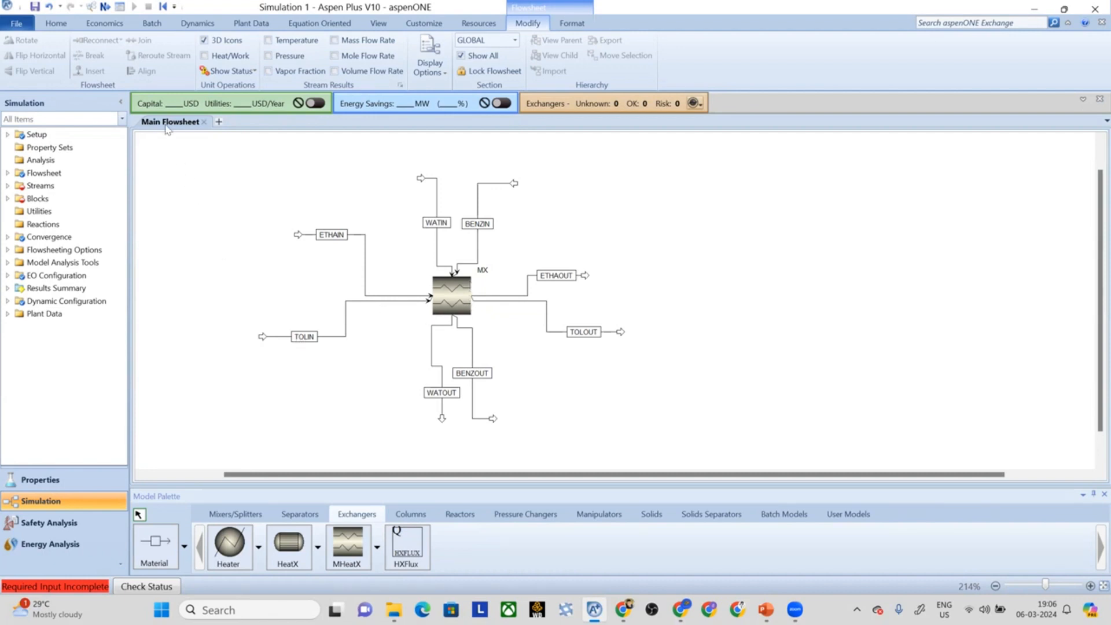
# Step: Open the next required input, the BENZIN stream, and set its temperature to 30 C and pressure to 7 atm
pyautogui.click(107, 9)
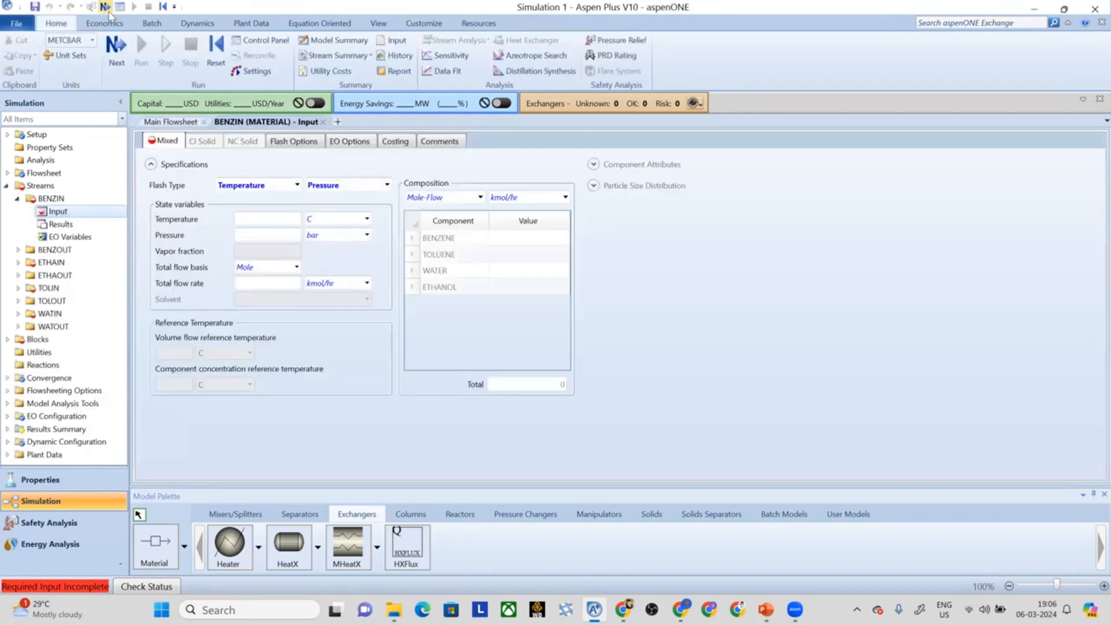
pyautogui.click(267, 219)
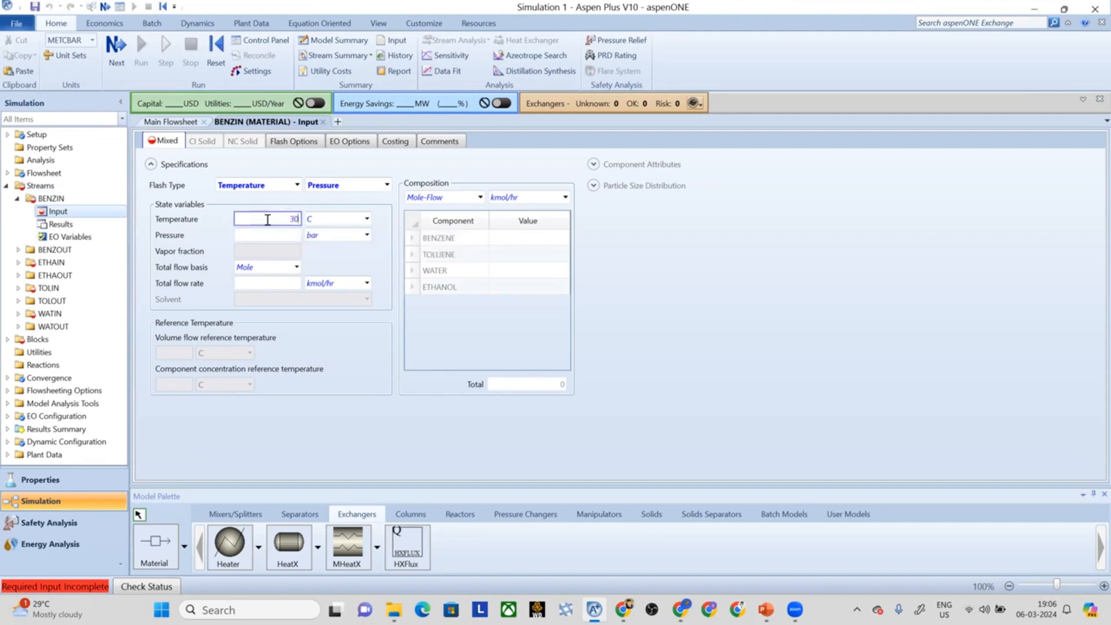
pyautogui.click(274, 232)
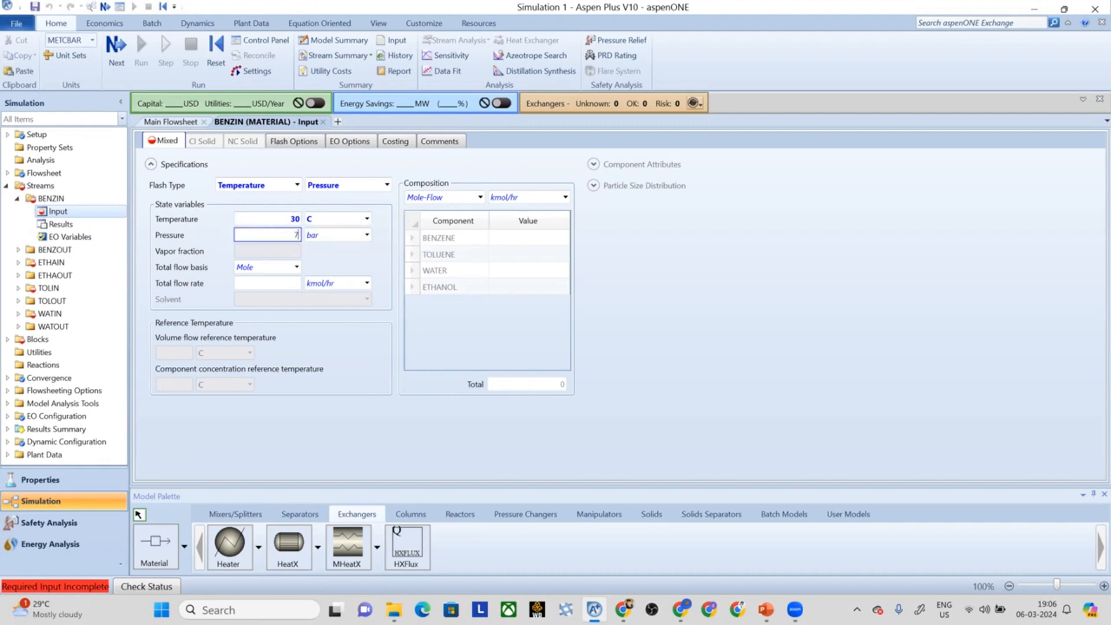
pyautogui.write('7')
pyautogui.click(366, 234)
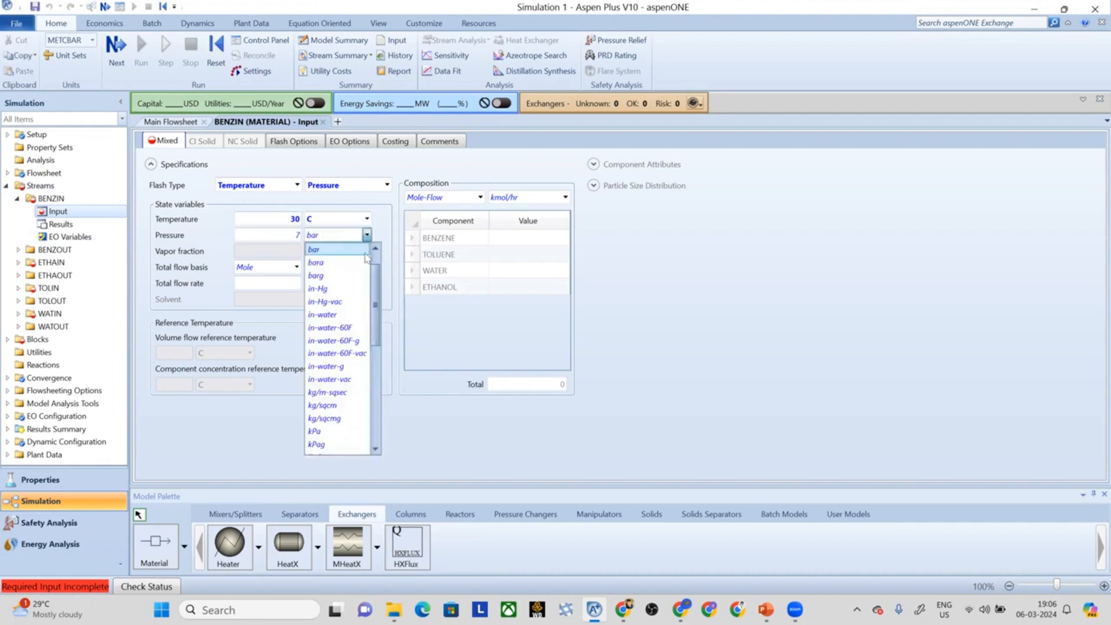
pyautogui.moveTo(375, 284); pyautogui.dragTo(375, 263)
pyautogui.click(310, 251)
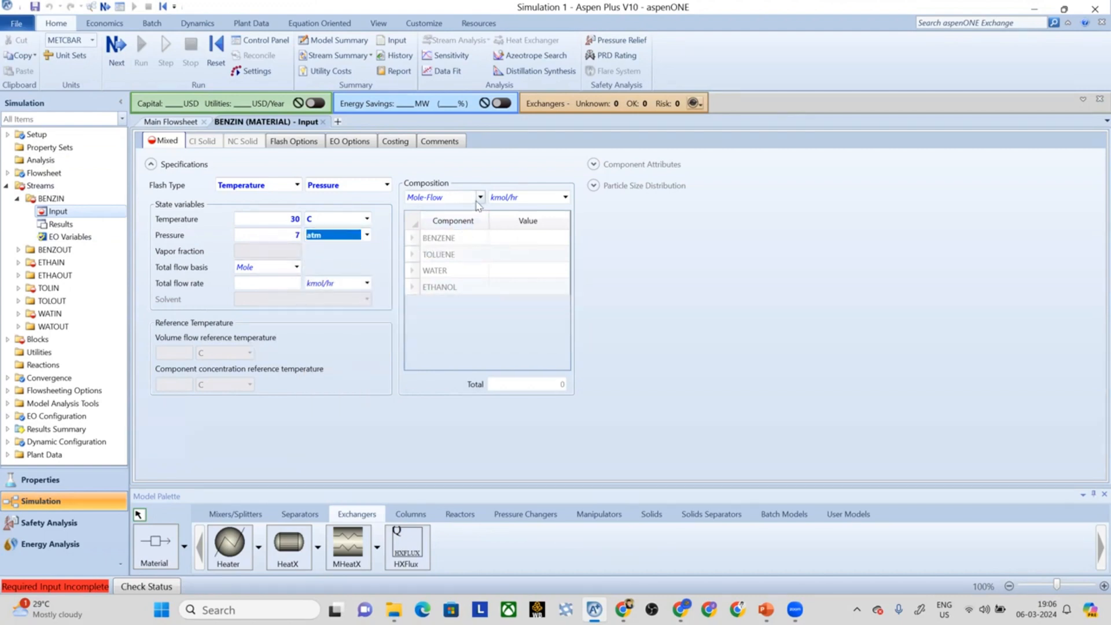
# Step: Set the benzene mole flow of the BENZIN stream to 100 kmol/hr
pyautogui.click(512, 244)
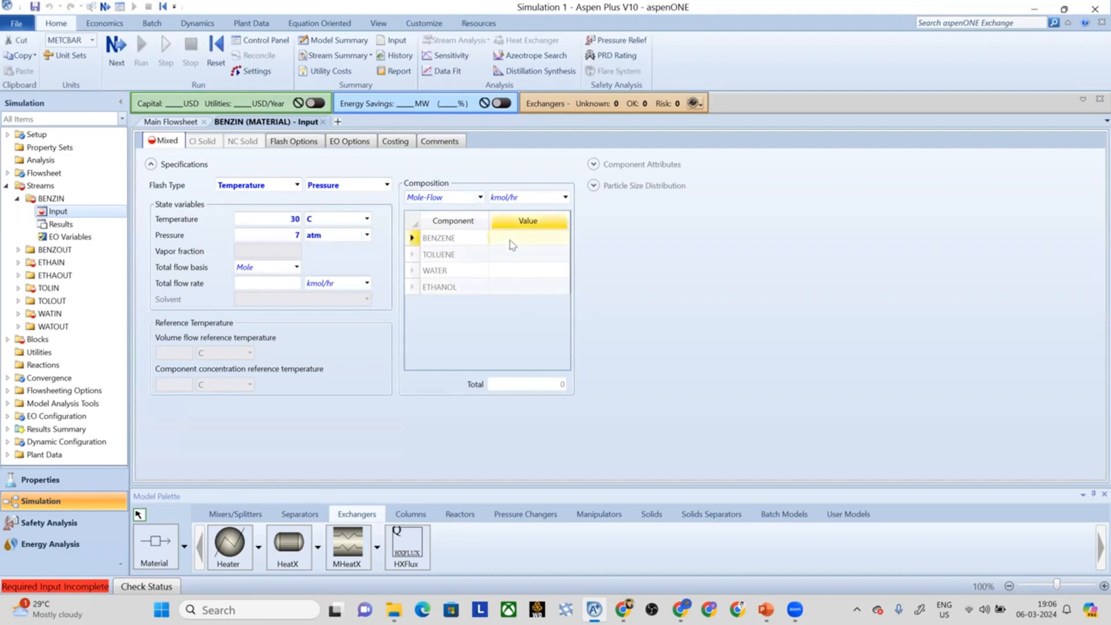
pyautogui.write('100')
pyautogui.press('Return')
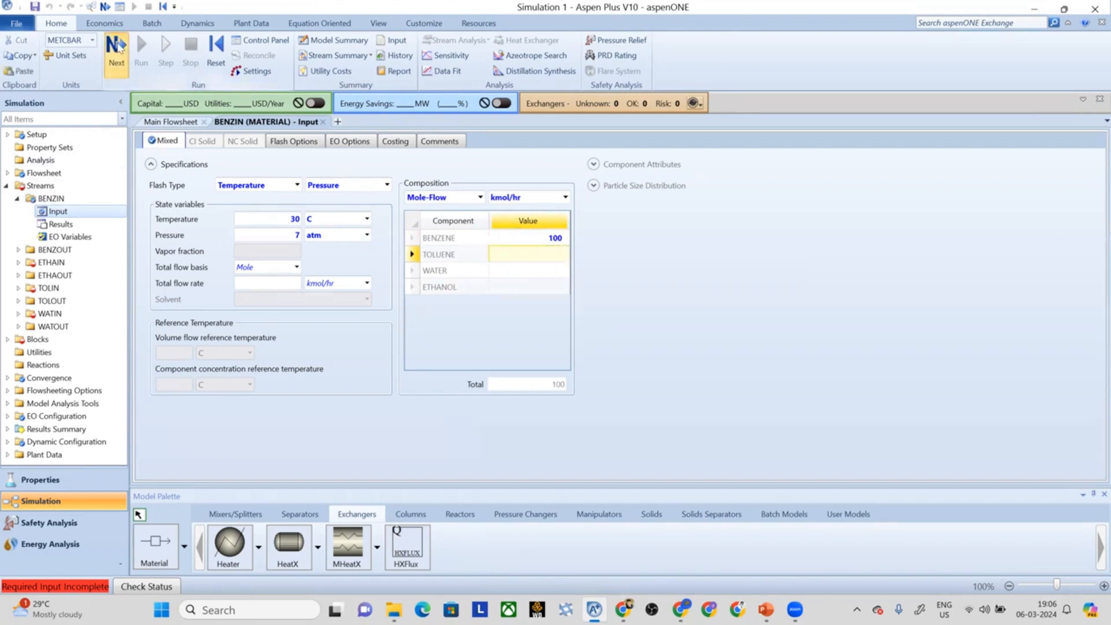
# Step: Open the next required input, the ETHAIN stream, and set its temperature to 100 C and pressure to 4 atm
pyautogui.click(116, 50)
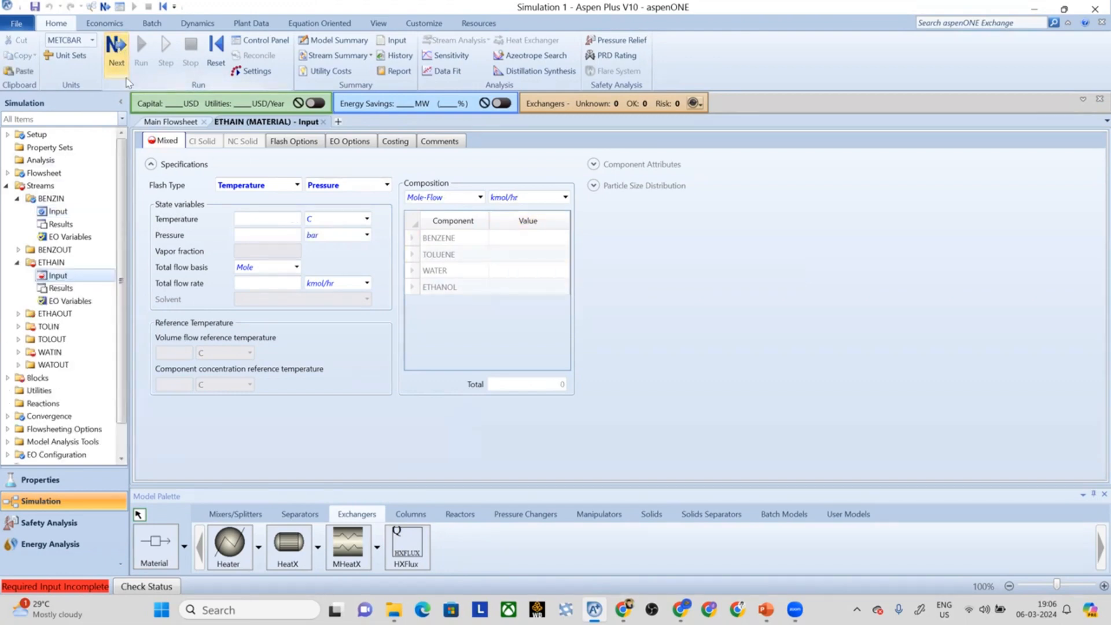
pyautogui.click(261, 219)
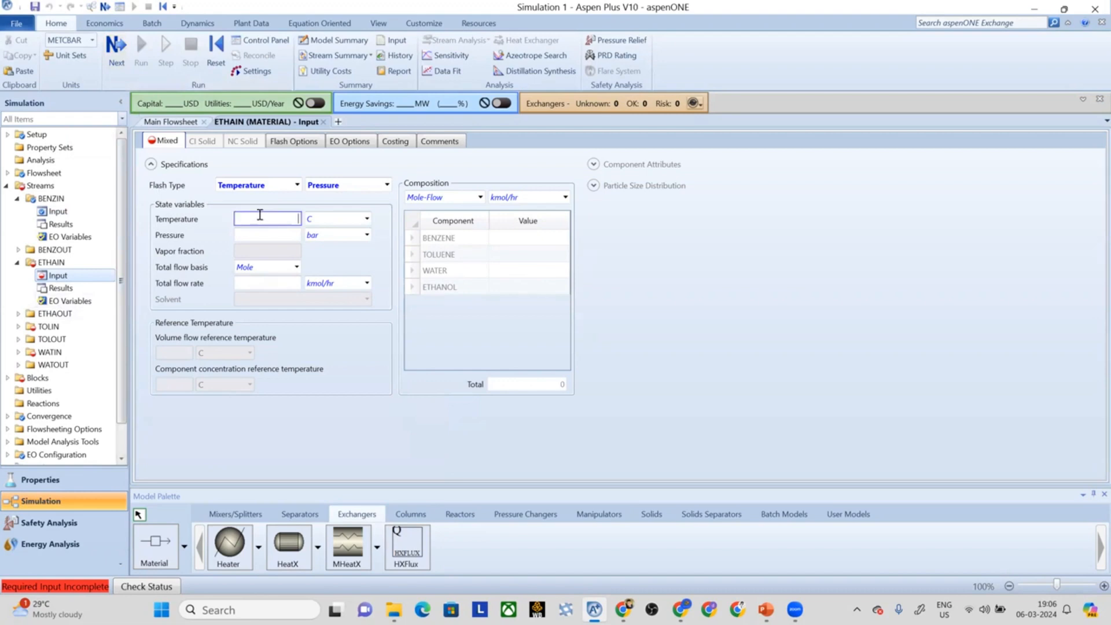
pyautogui.write('100')
pyautogui.click(281, 234)
pyautogui.write('4')
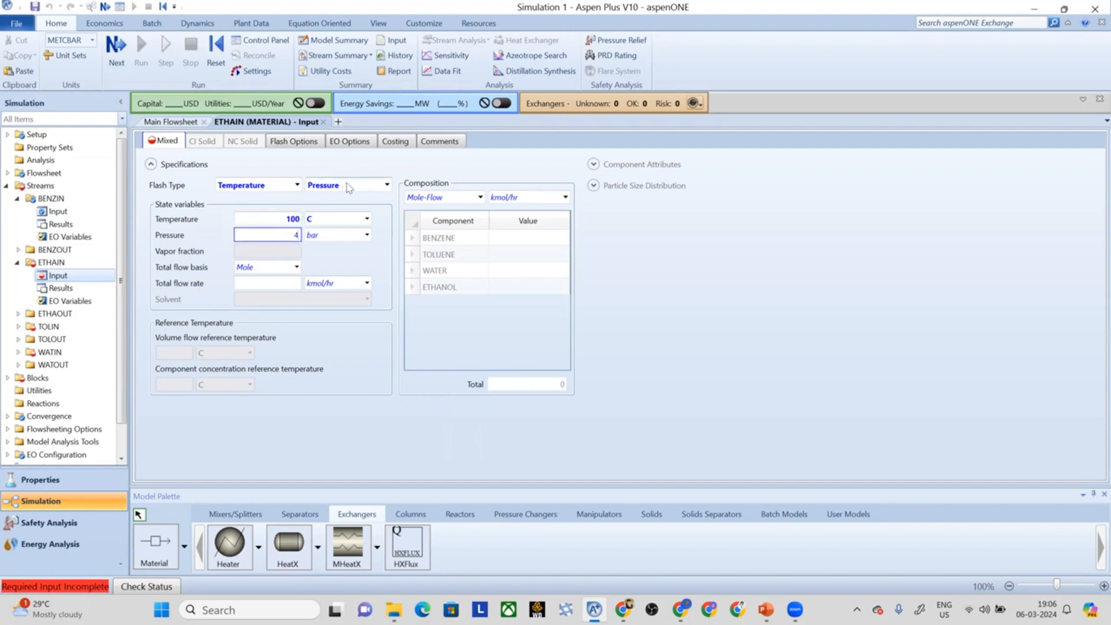
pyautogui.click(367, 235)
pyautogui.scroll(2, 379, 305)
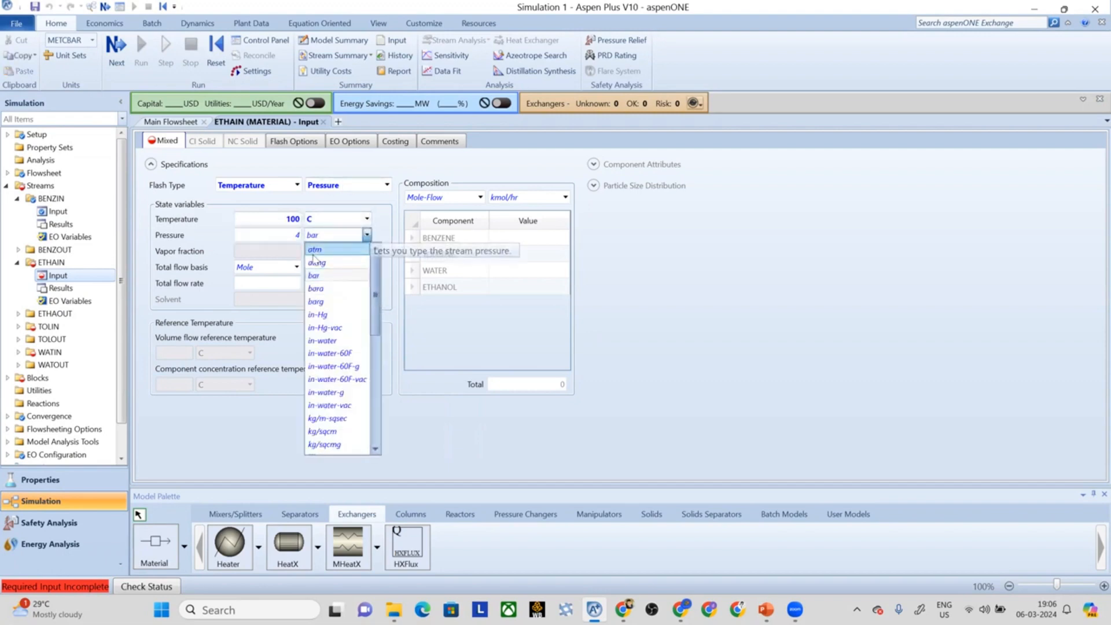
pyautogui.click(336, 249)
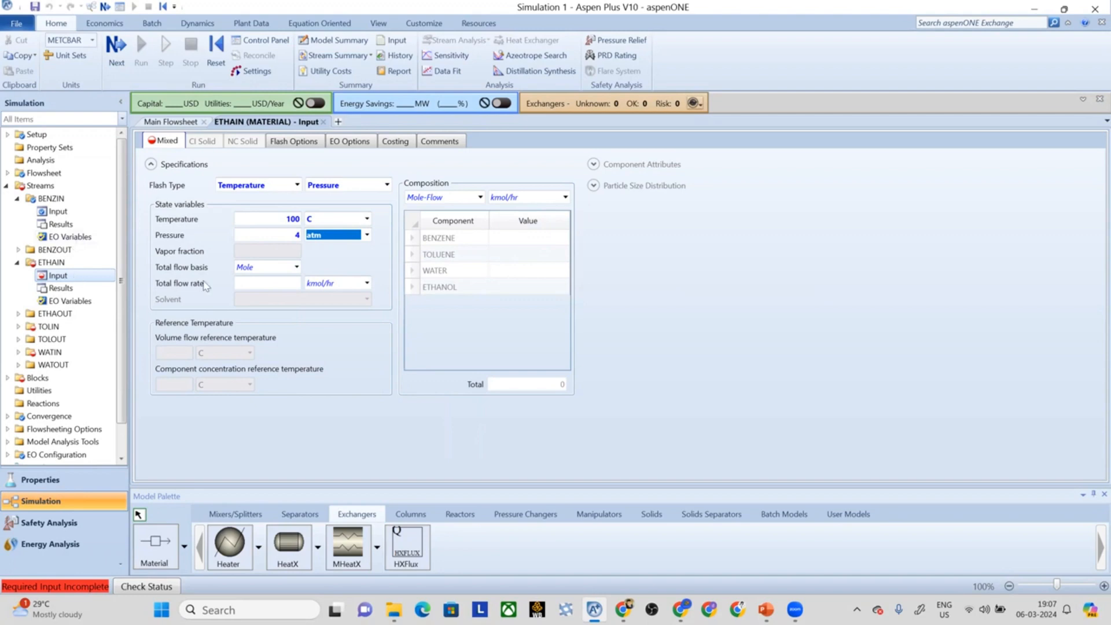
# Step: Set the ethanol mole flow of the ETHAIN stream to 120 kmol/hr
pyautogui.click(511, 288)
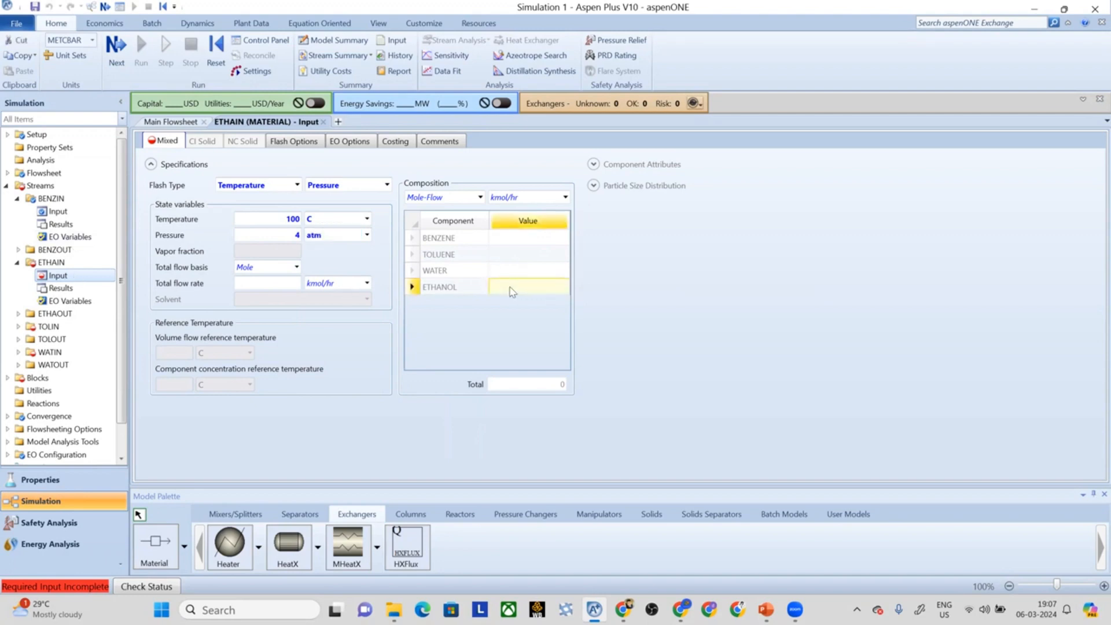
pyautogui.write('120')
pyautogui.press('Return')
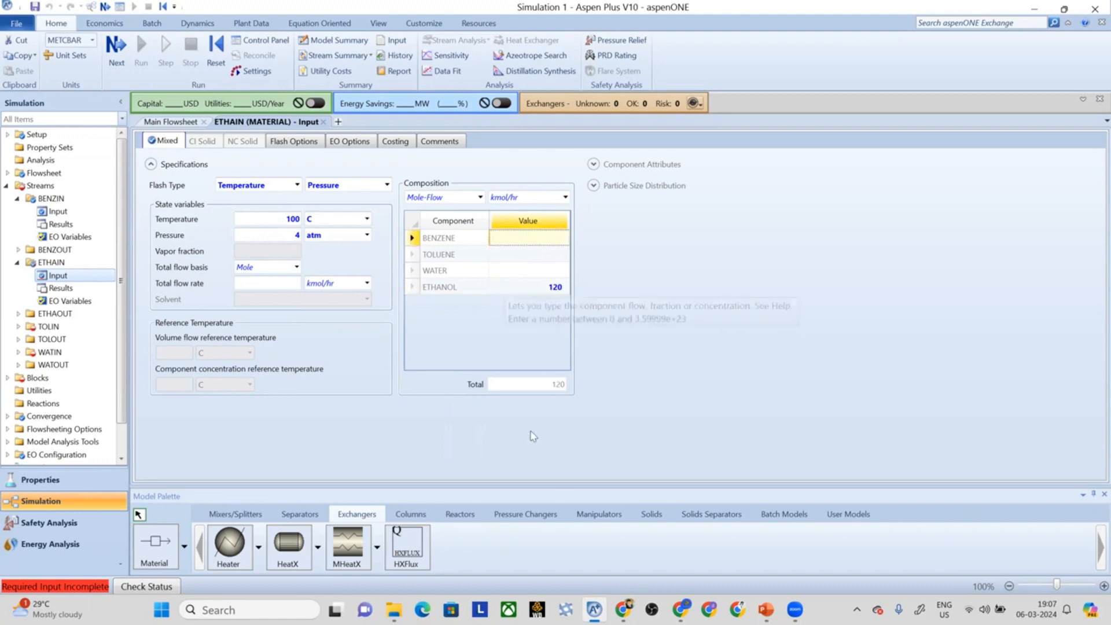
# Step: Check the feed sketch in PowerPoint, return to Aspen Plus and specify TOLIN at 120 C and 5 atm with 150 kmol/hr toluene
pyautogui.click(765, 610)
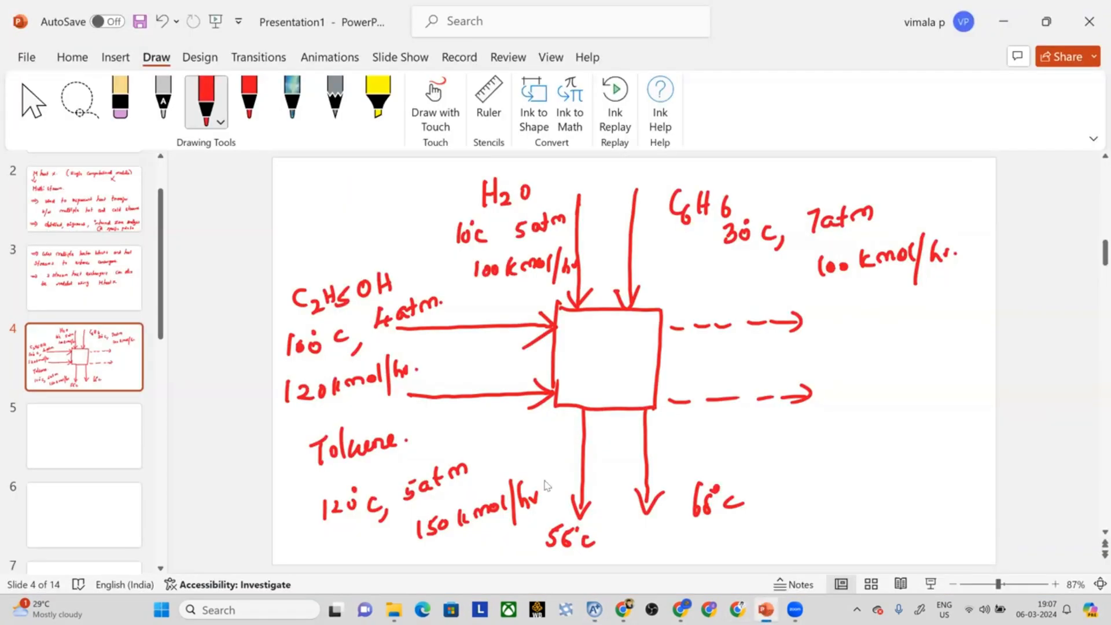
pyautogui.click(1004, 21)
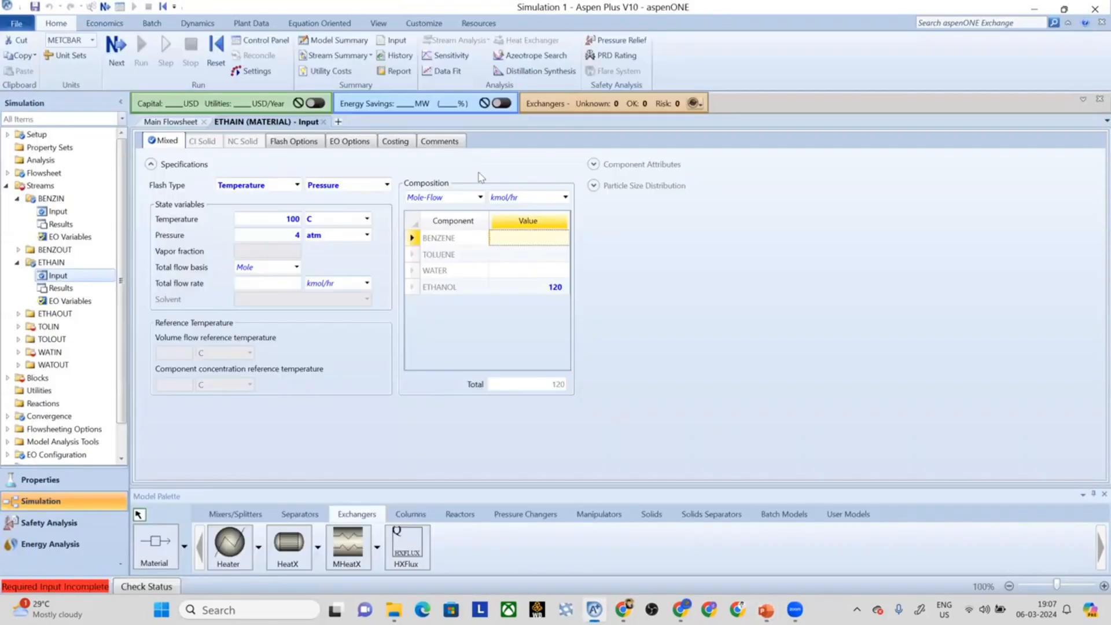
pyautogui.click(113, 52)
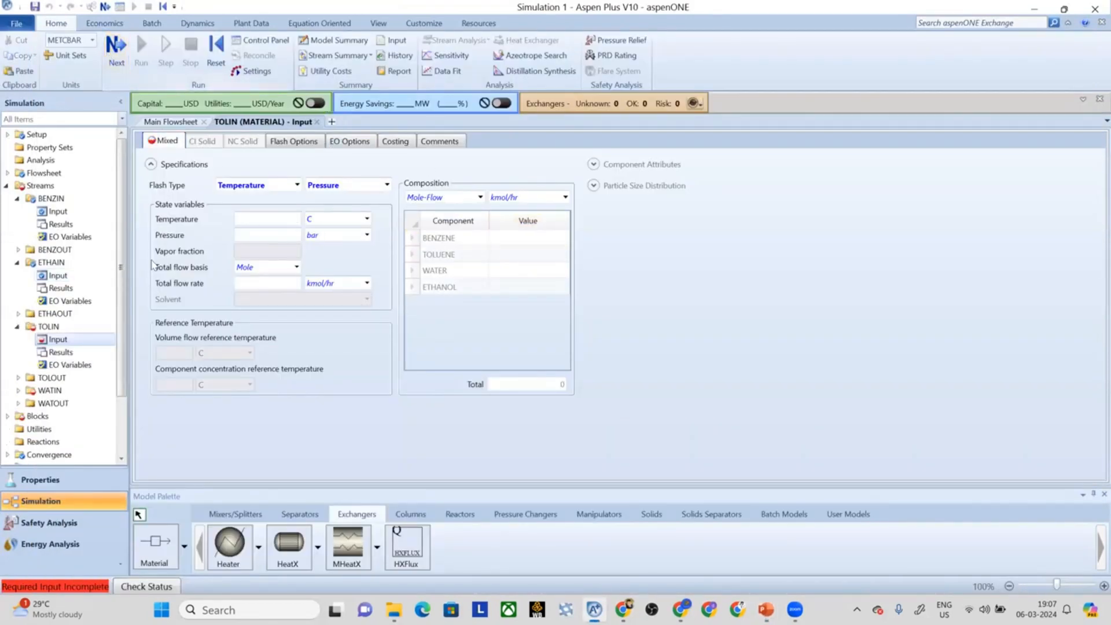
pyautogui.click(264, 221)
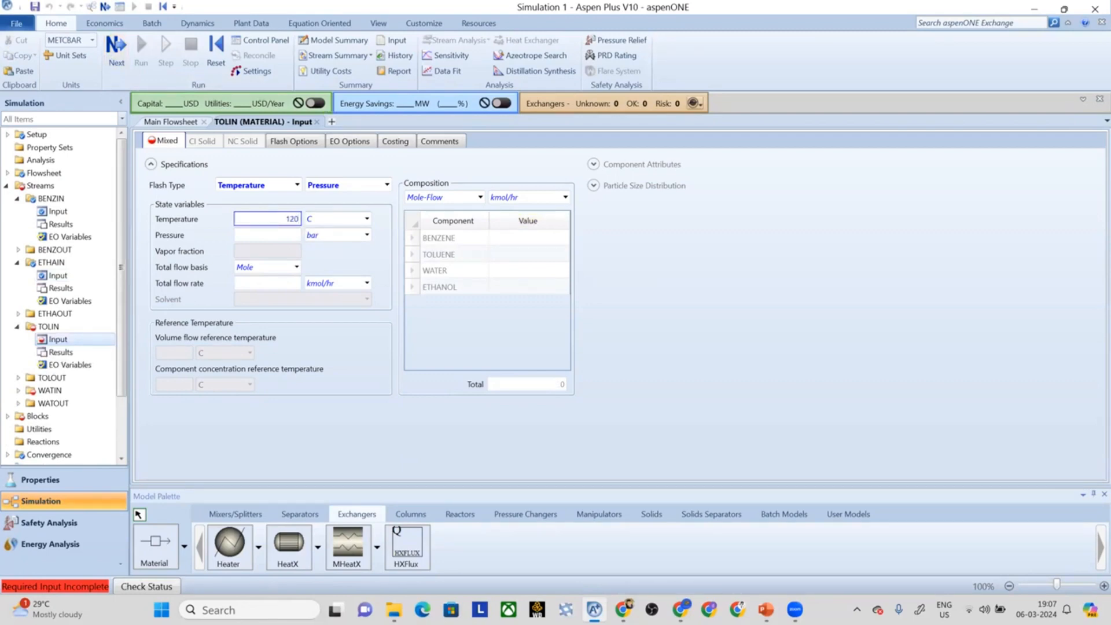
pyautogui.click(290, 233)
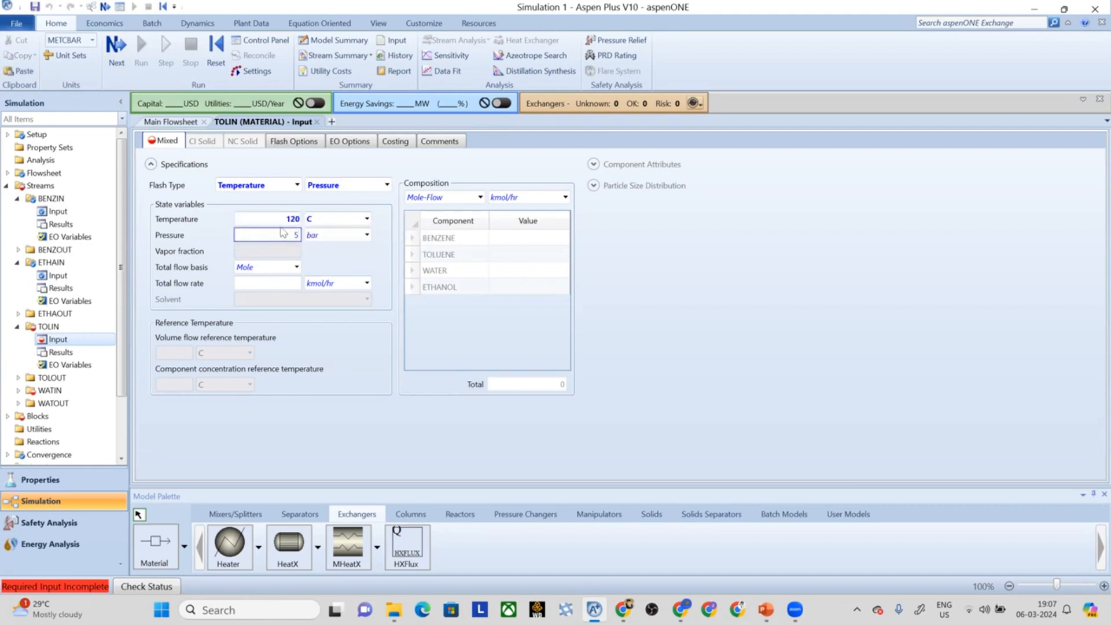
pyautogui.click(367, 234)
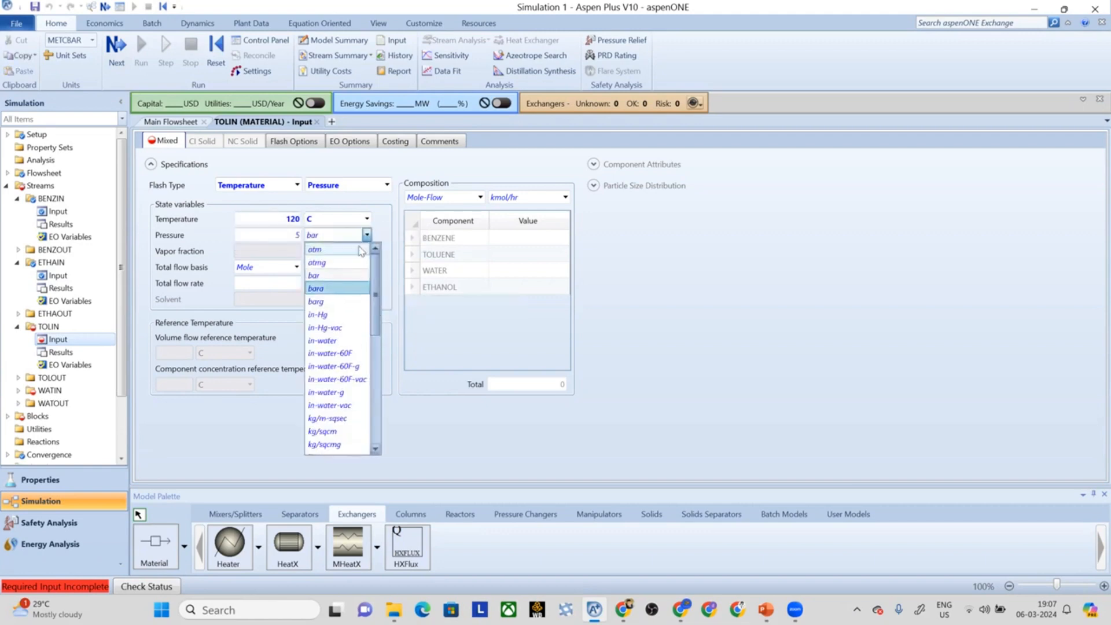
pyautogui.click(360, 250)
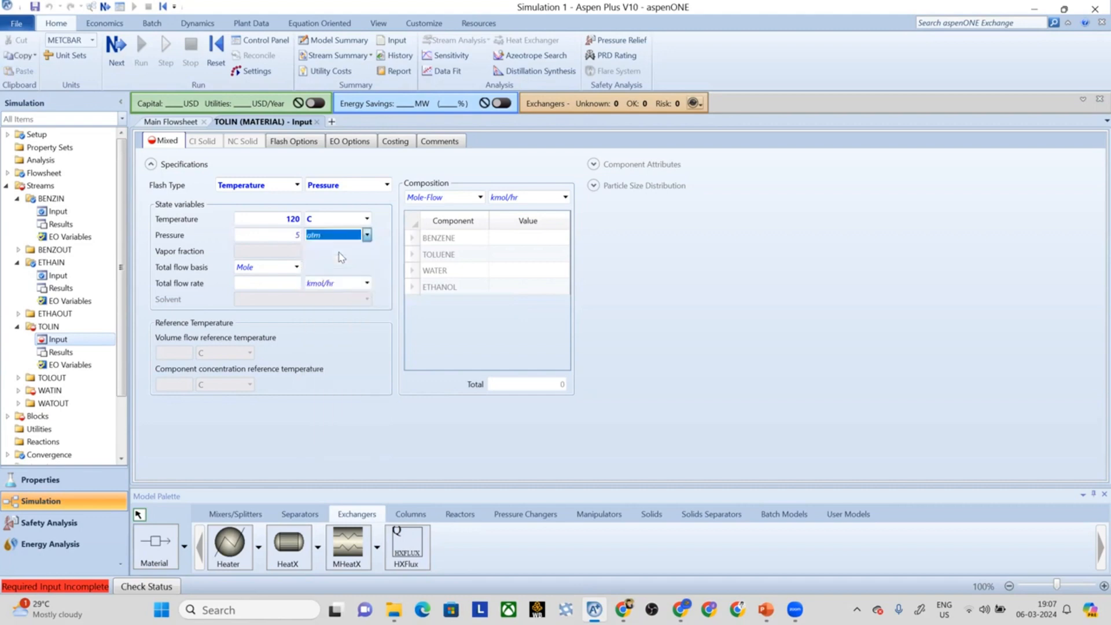
pyautogui.click(498, 254)
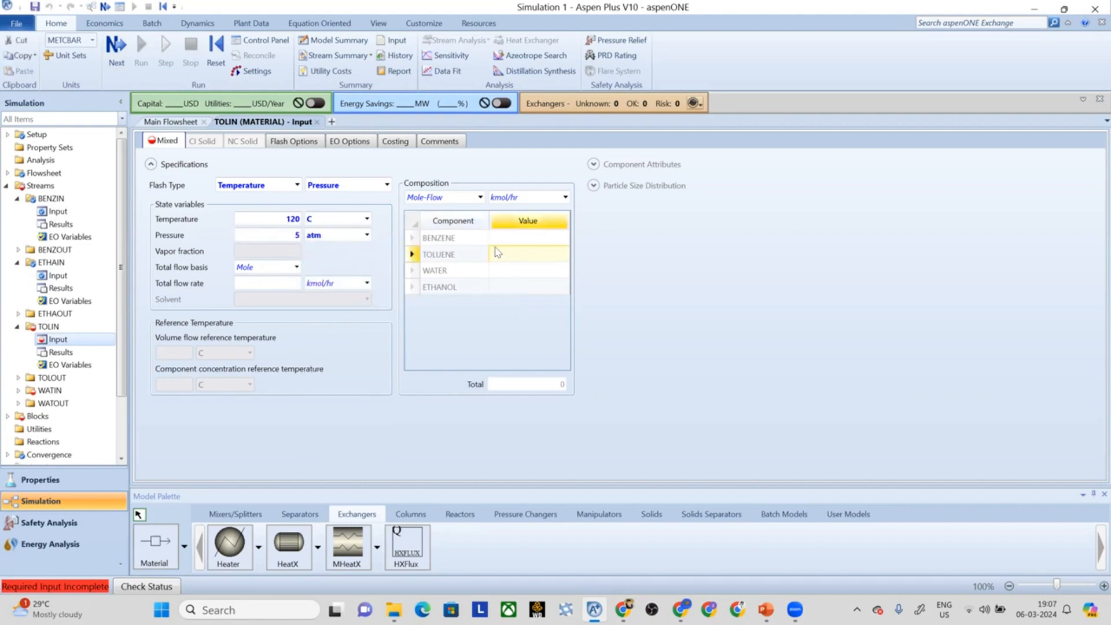
pyautogui.press('Return')
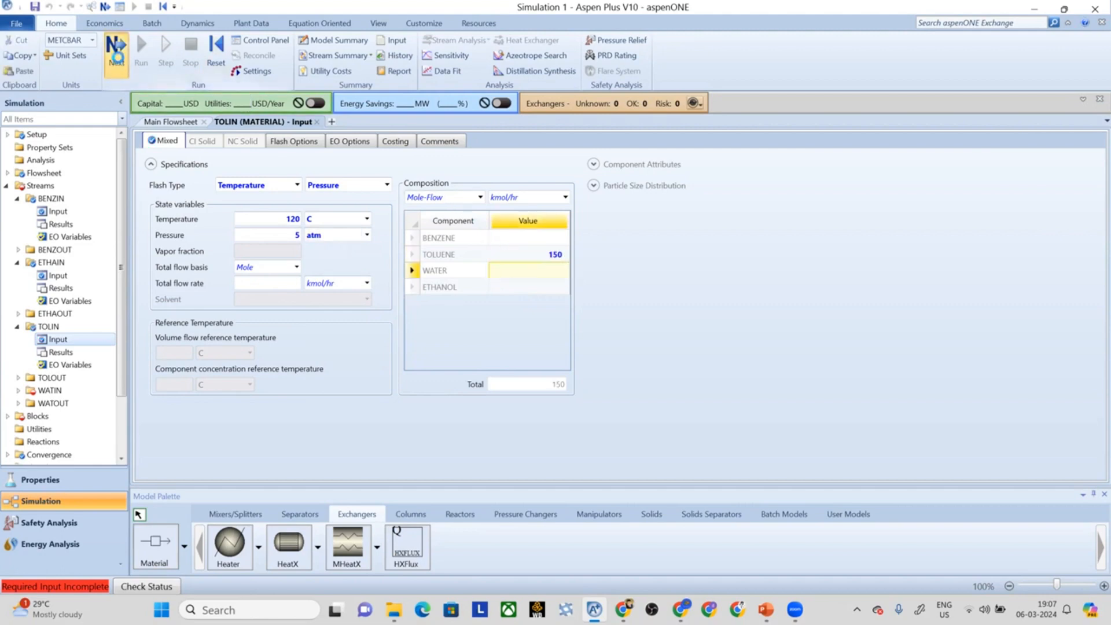
# Step: Open the next required input, the WATIN stream, and set its temperature to 10 C and pressure to 5 atm
pyautogui.click(117, 61)
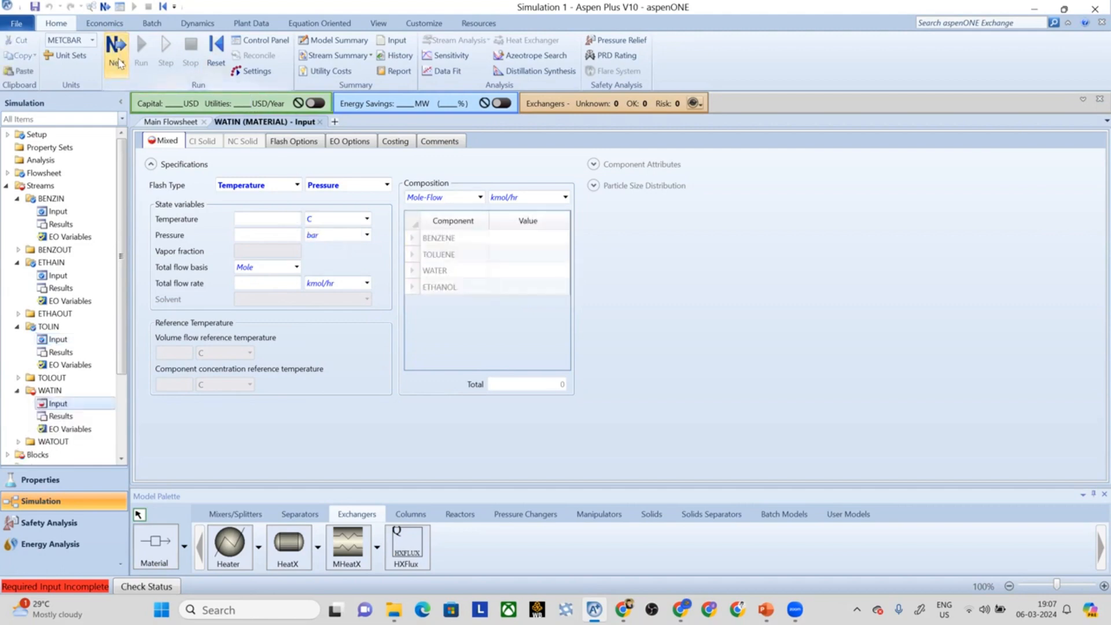
pyautogui.click(261, 218)
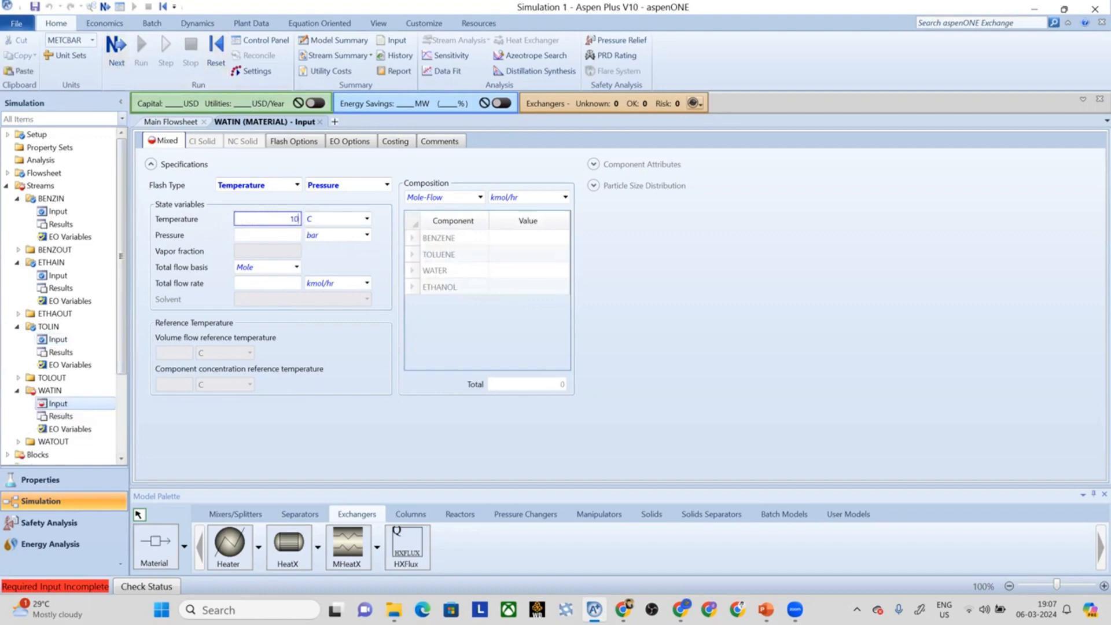
pyautogui.write('10')
pyautogui.click(282, 236)
pyautogui.click(367, 234)
pyautogui.scroll(2, 375, 300)
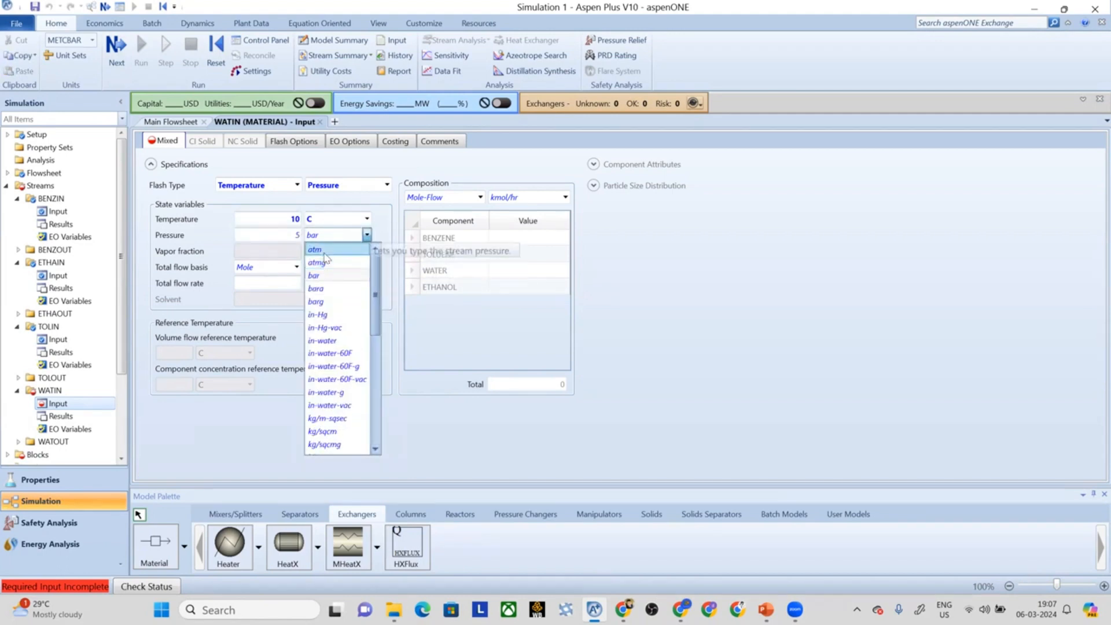
pyautogui.click(330, 250)
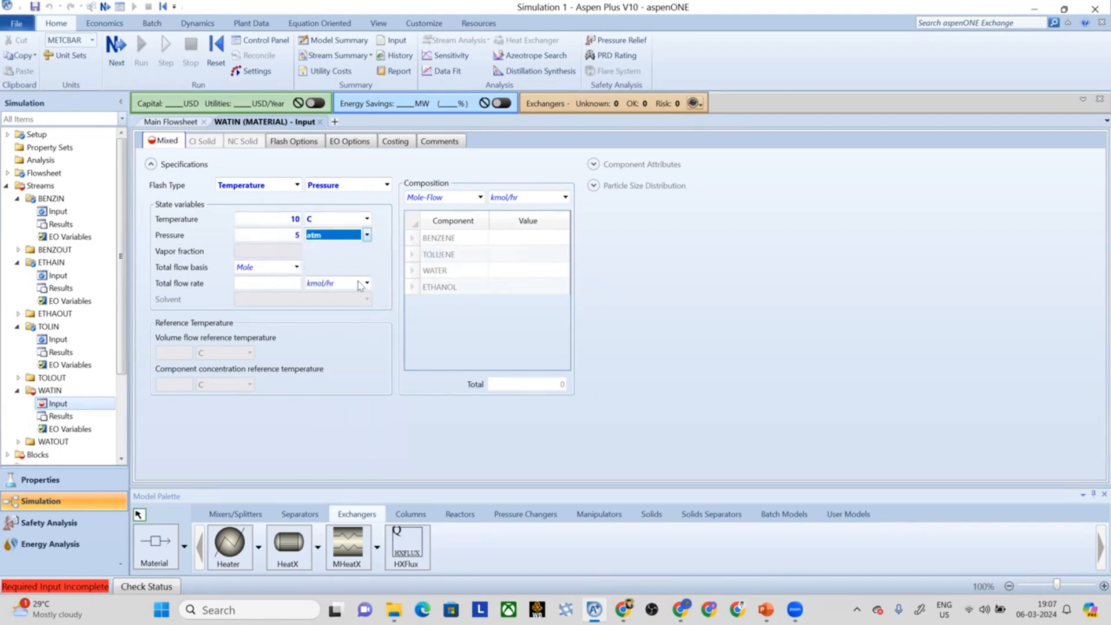
# Step: Set the water mole flow of the WATIN stream to 100 kmol/hr and go on to the MX block's input
pyautogui.click(518, 269)
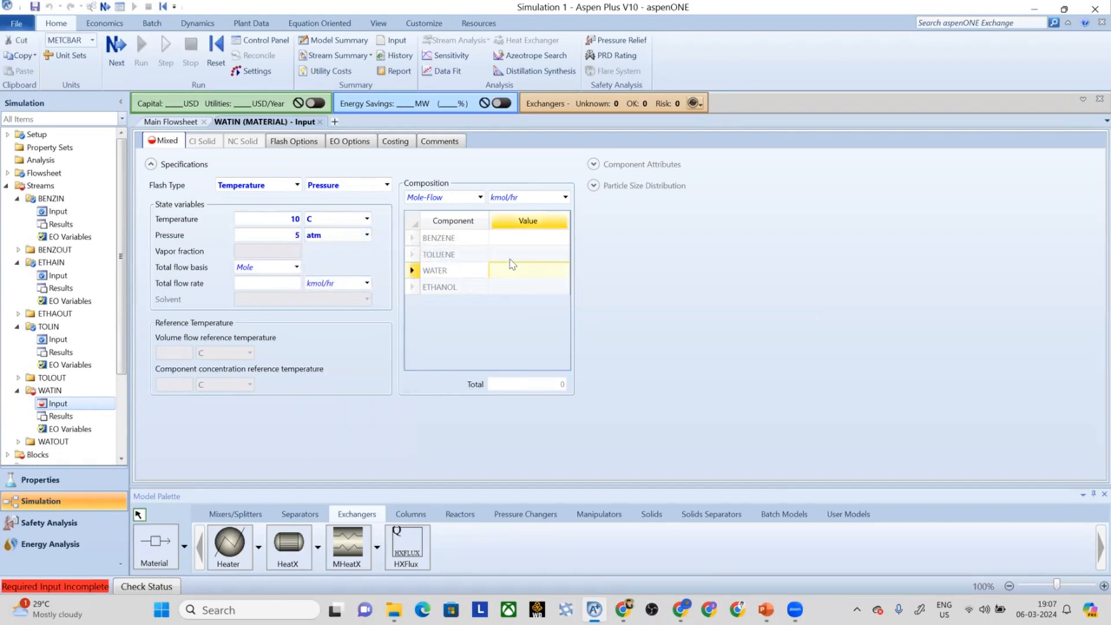
pyautogui.write('100')
pyautogui.press('Return')
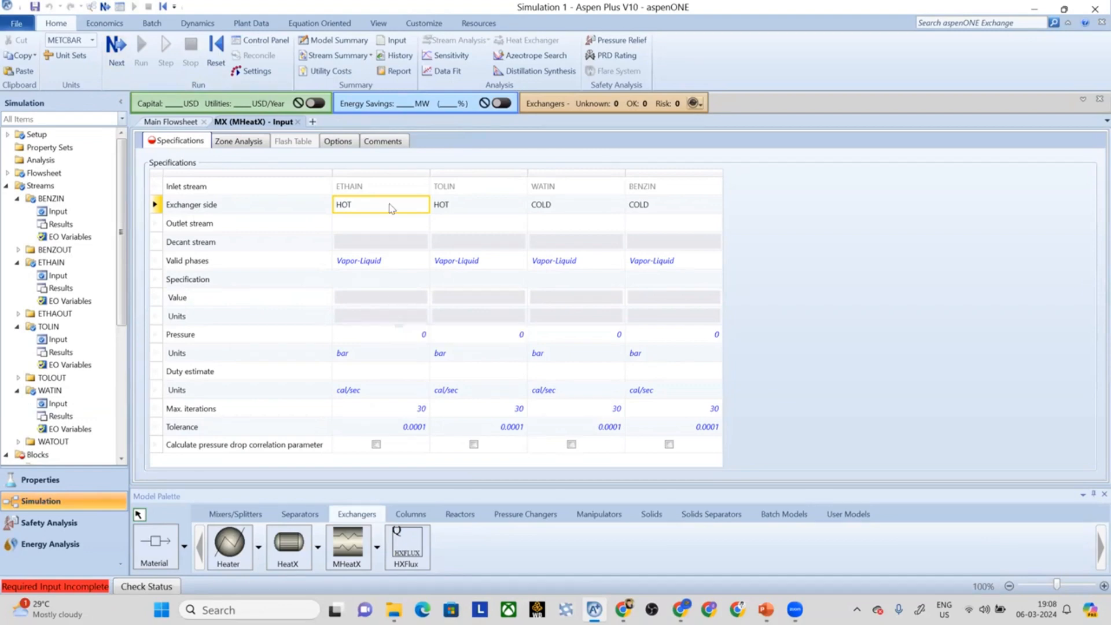
# Step: Check the stream connections on the flowsheet and assign outlets ETHAOUT to ETHAIN and TOLOUT to TOLIN in the MX block
pyautogui.click(156, 124)
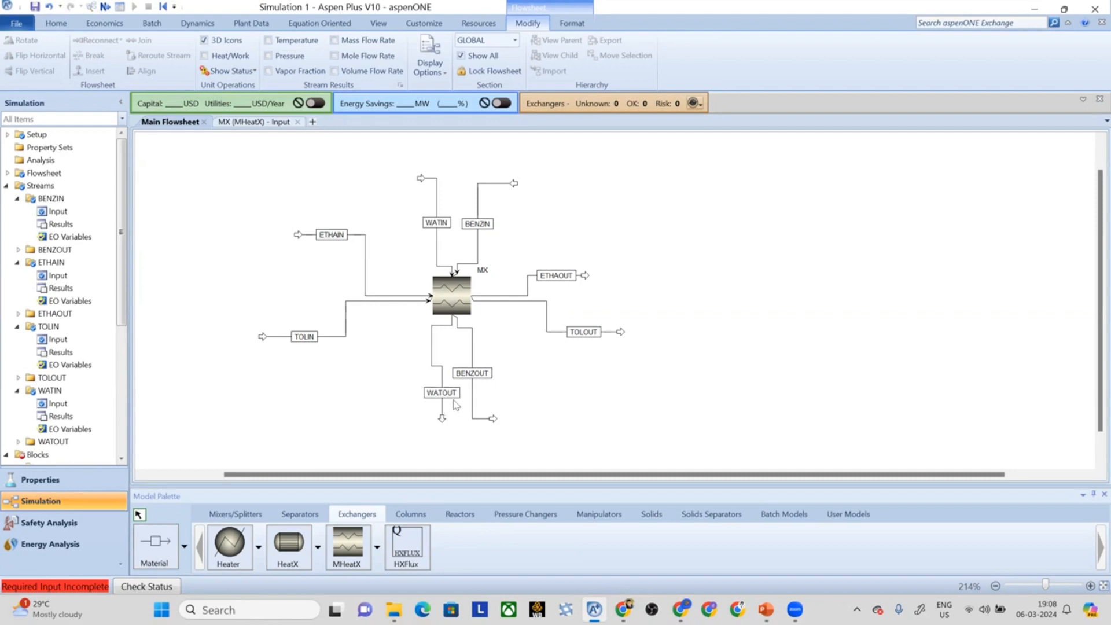
pyautogui.click(283, 124)
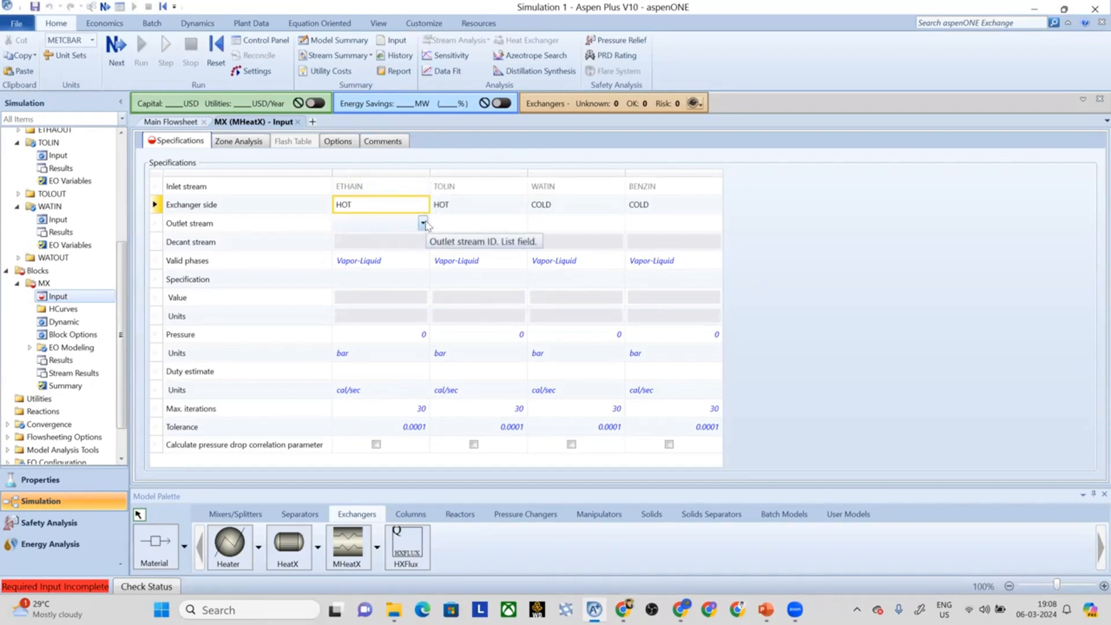
pyautogui.click(423, 224)
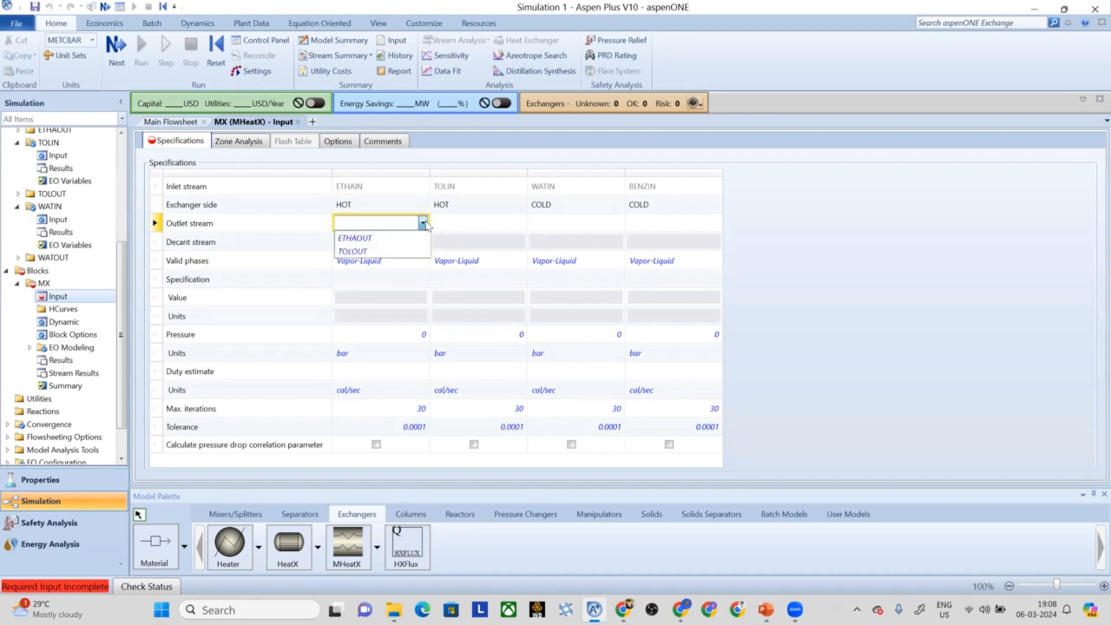
pyautogui.click(354, 238)
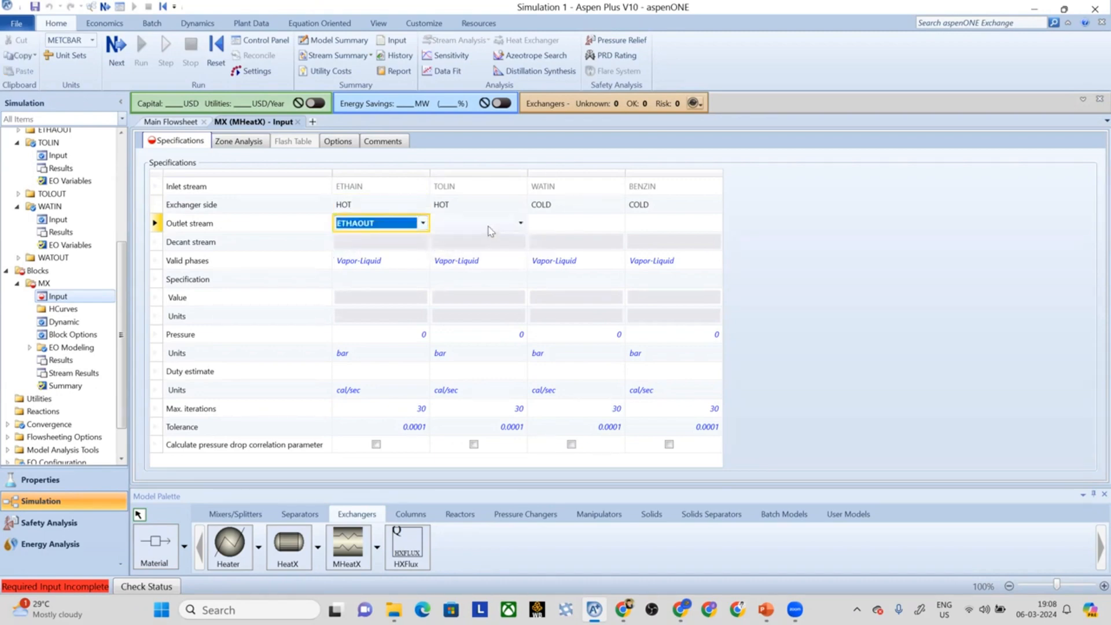
pyautogui.click(521, 223)
pyautogui.click(450, 251)
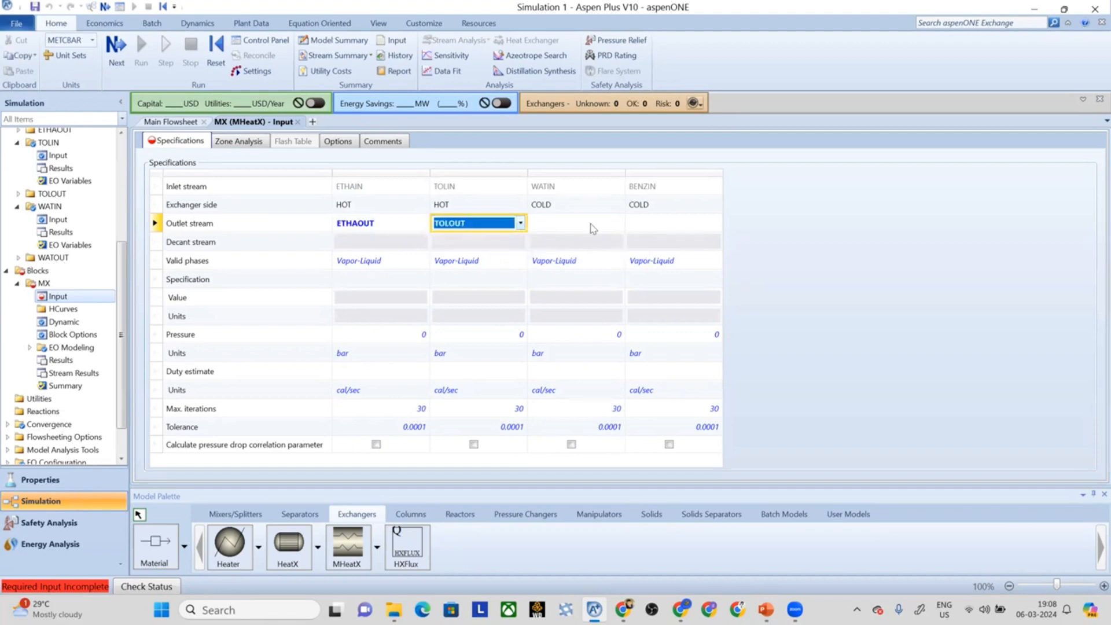
# Step: Assign the cold-side outlet streams in the MX block, WATOUT to WATIN and BENZOUT to BENZIN
pyautogui.click(618, 223)
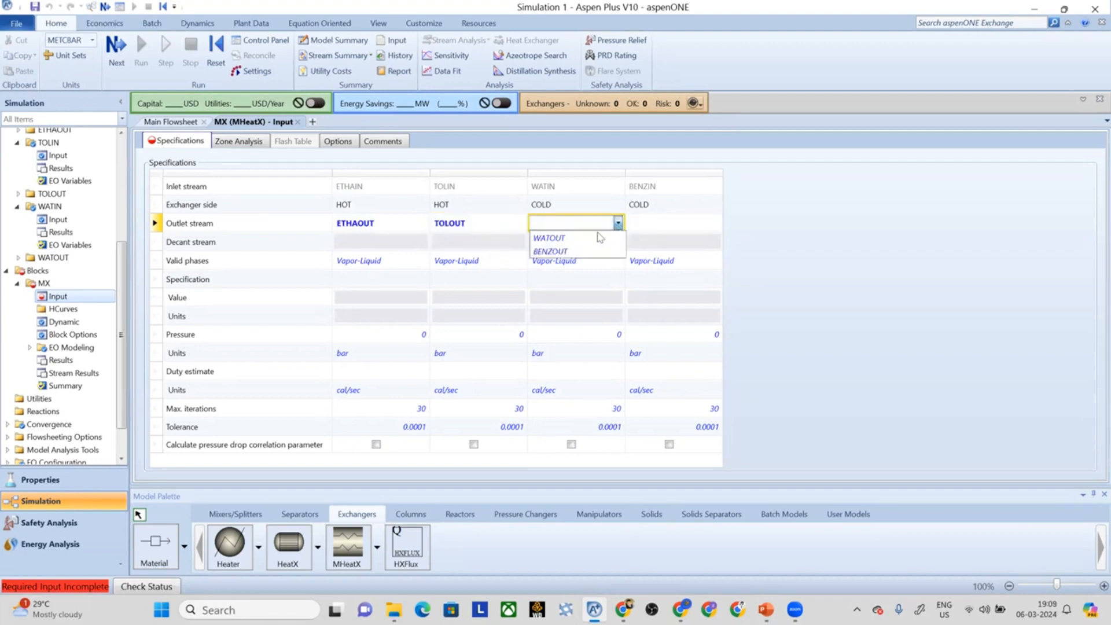
pyautogui.click(589, 238)
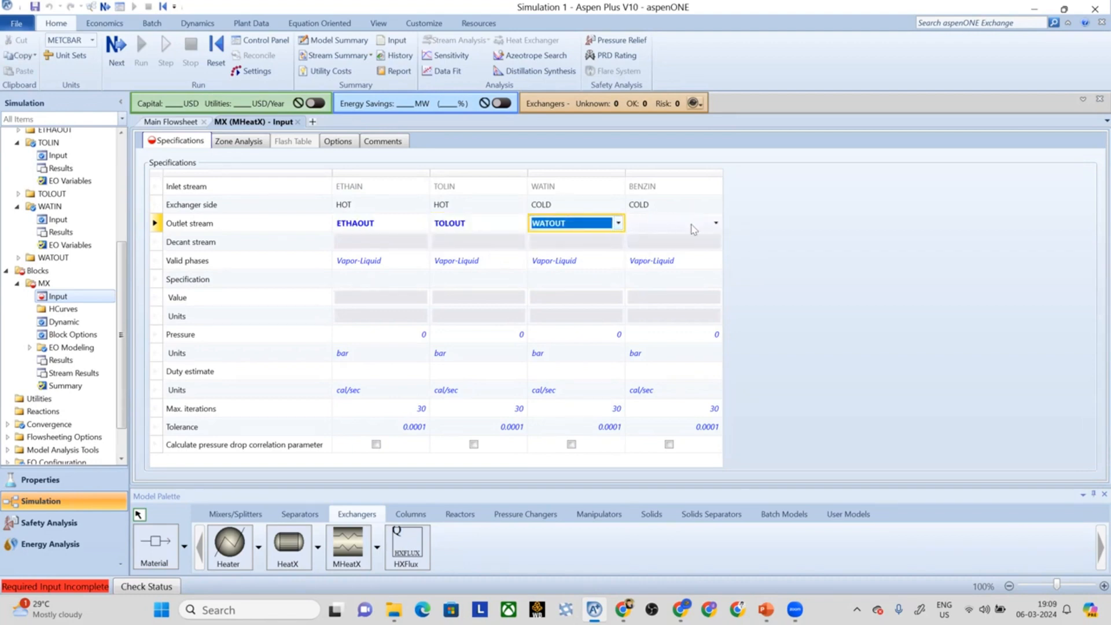
pyautogui.click(716, 224)
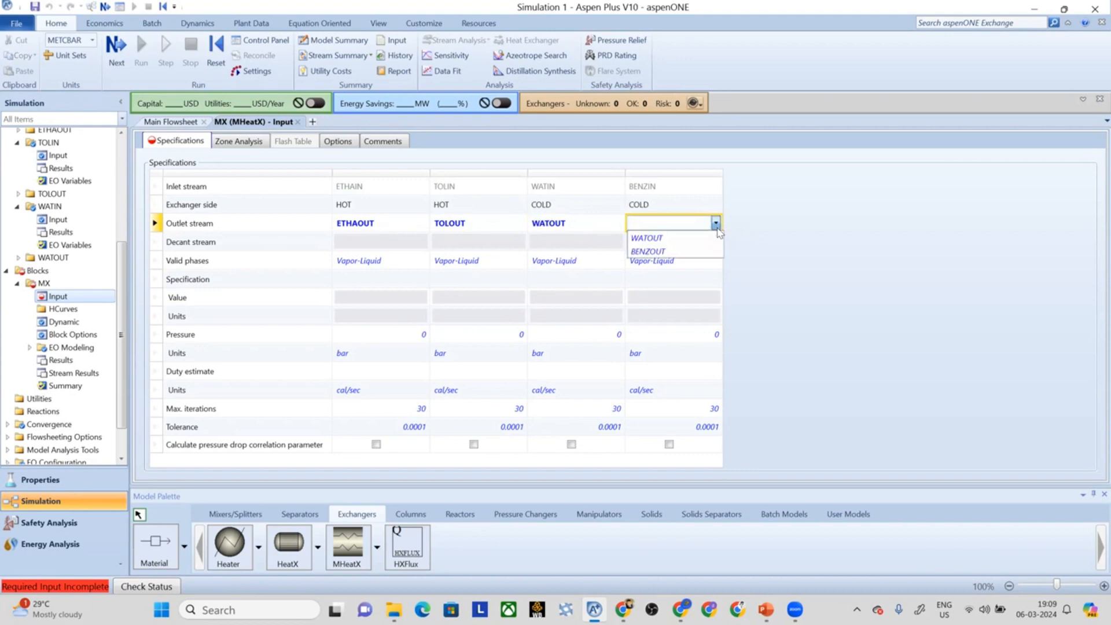
pyautogui.click(681, 237)
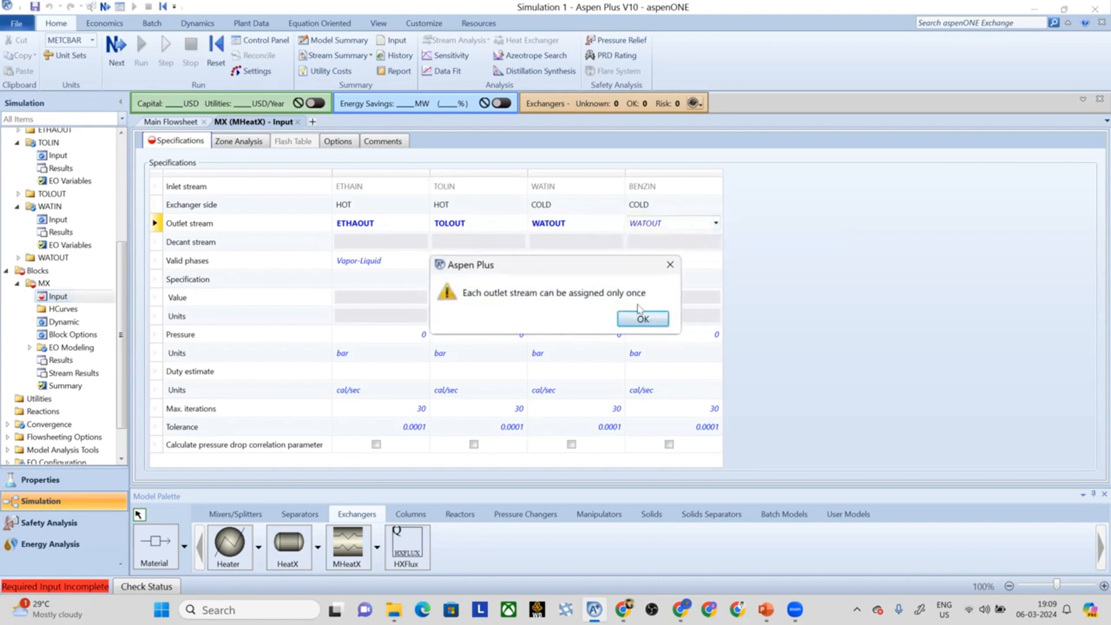
pyautogui.click(670, 264)
pyautogui.click(716, 224)
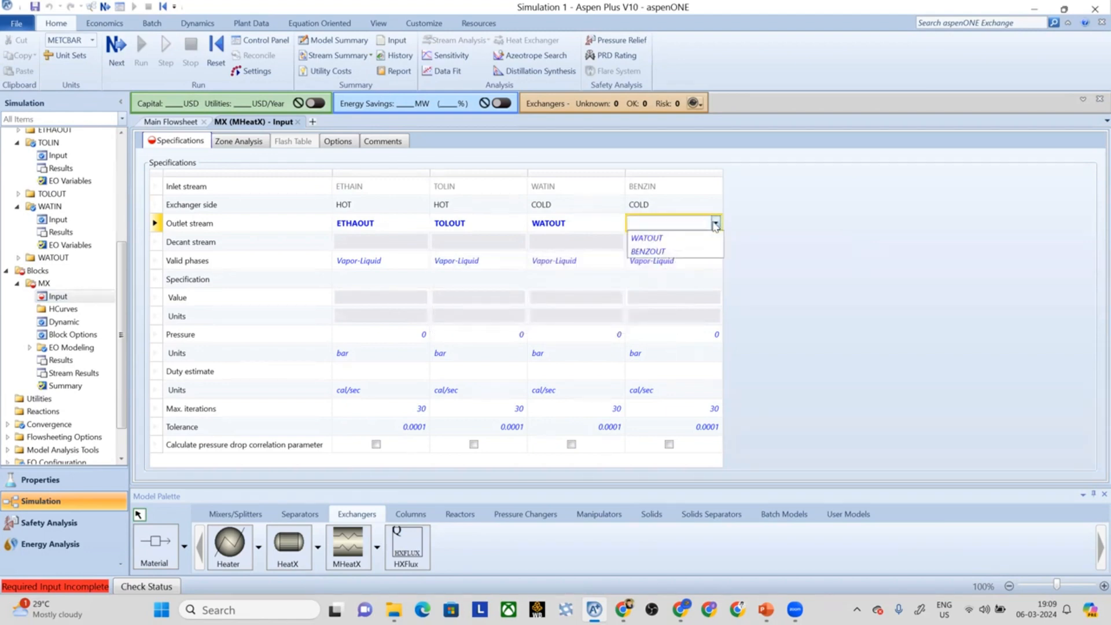
pyautogui.click(654, 252)
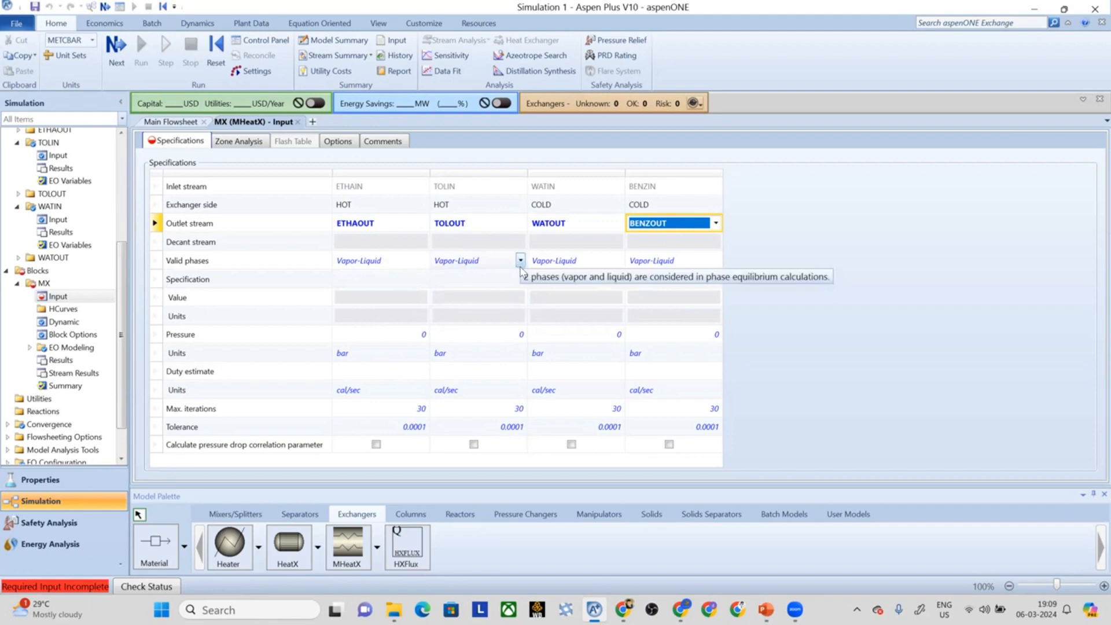
# Step: Select Vapor-Liquid as the valid phases for the TOLIN stream in the MX block
pyautogui.click(520, 261)
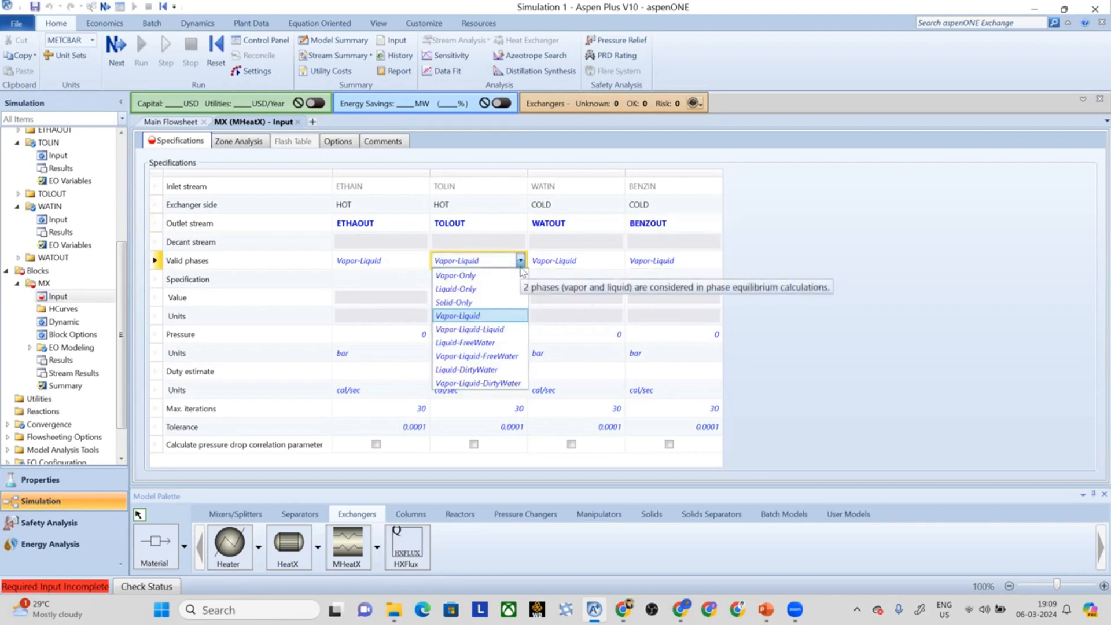
pyautogui.click(501, 316)
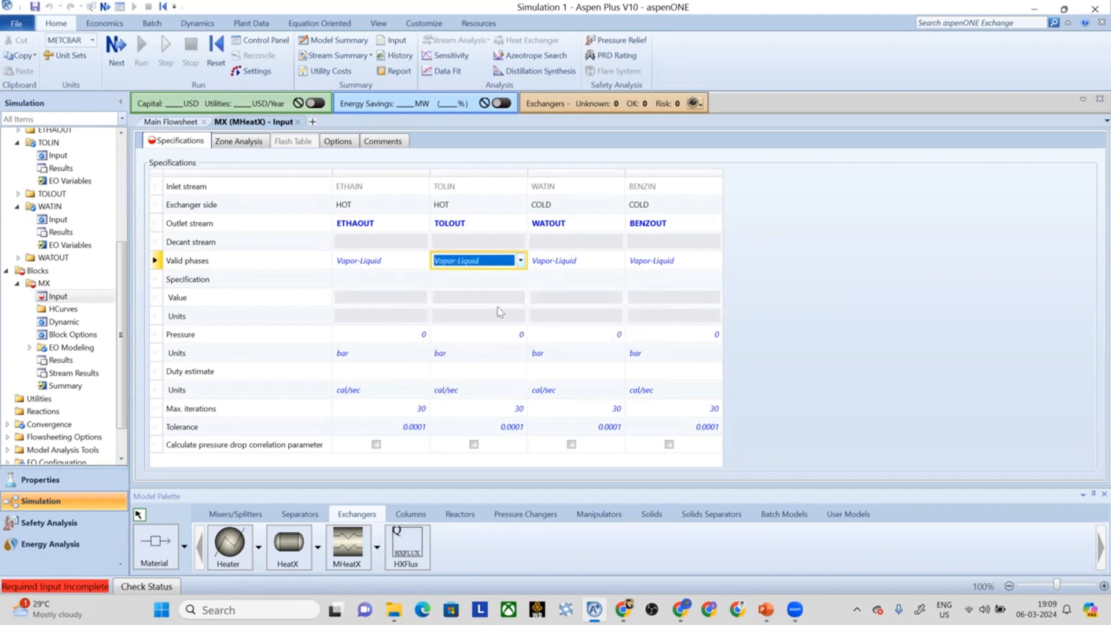
# Step: Check the required outlet temperatures on the PowerPoint sketch and choose Temperature as the specification for WATIN and BENZIN in the MX block
pyautogui.click(520, 279)
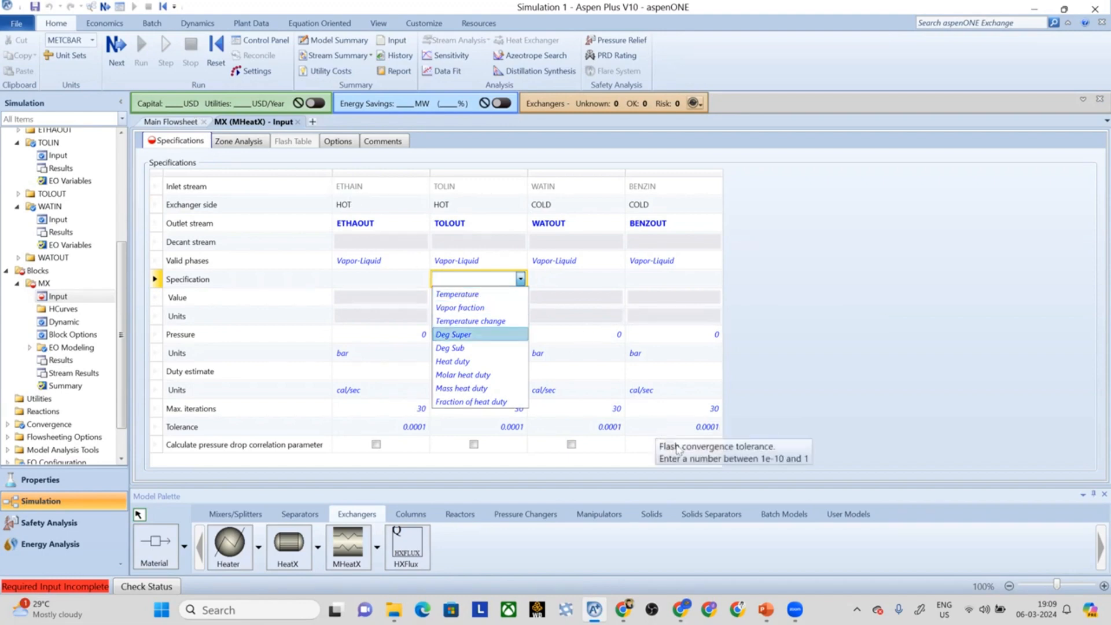
pyautogui.click(768, 610)
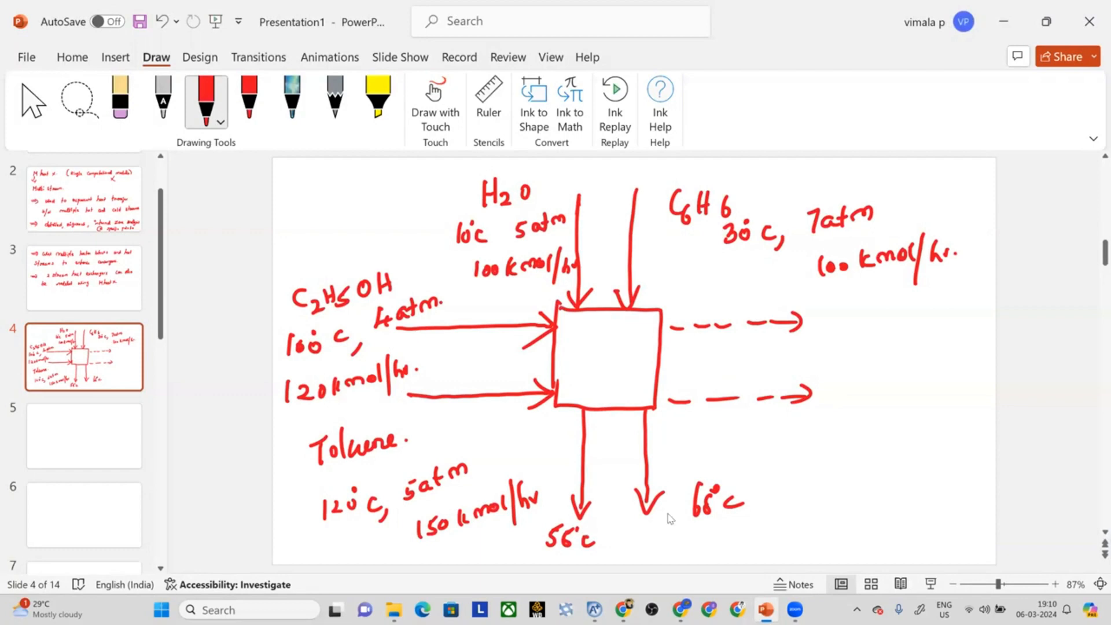
pyautogui.click(1046, 22)
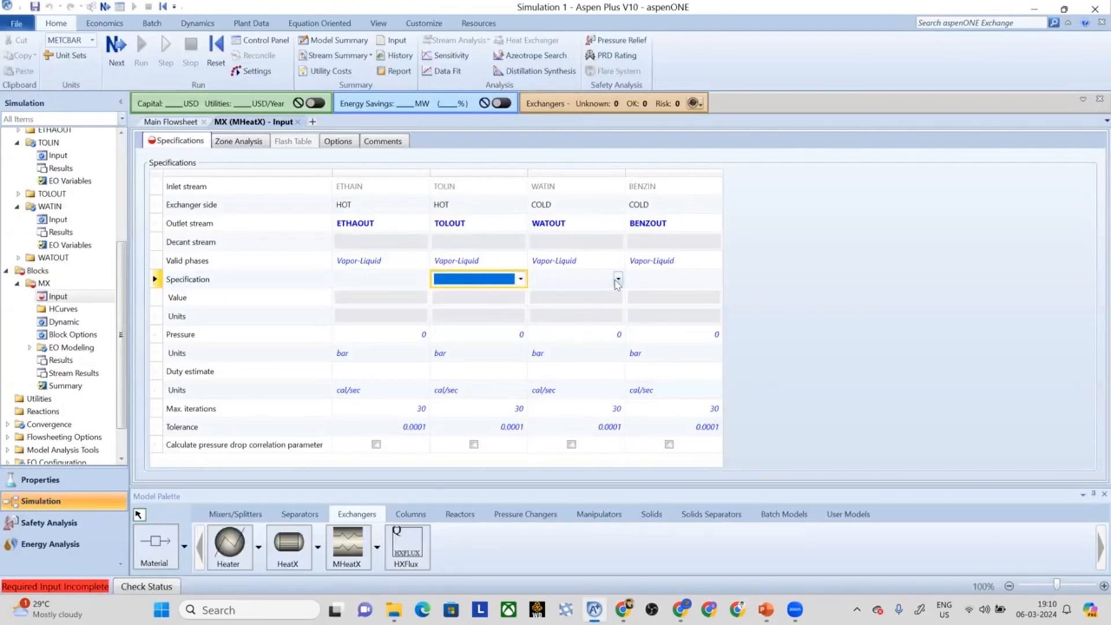
pyautogui.click(618, 279)
pyautogui.click(573, 293)
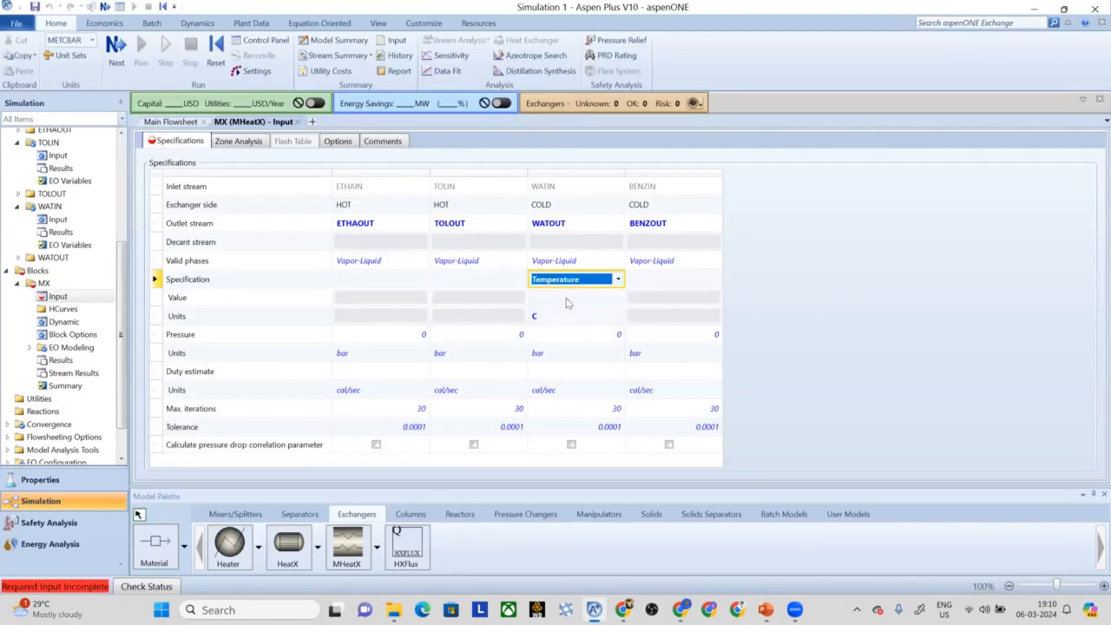
pyautogui.click(567, 303)
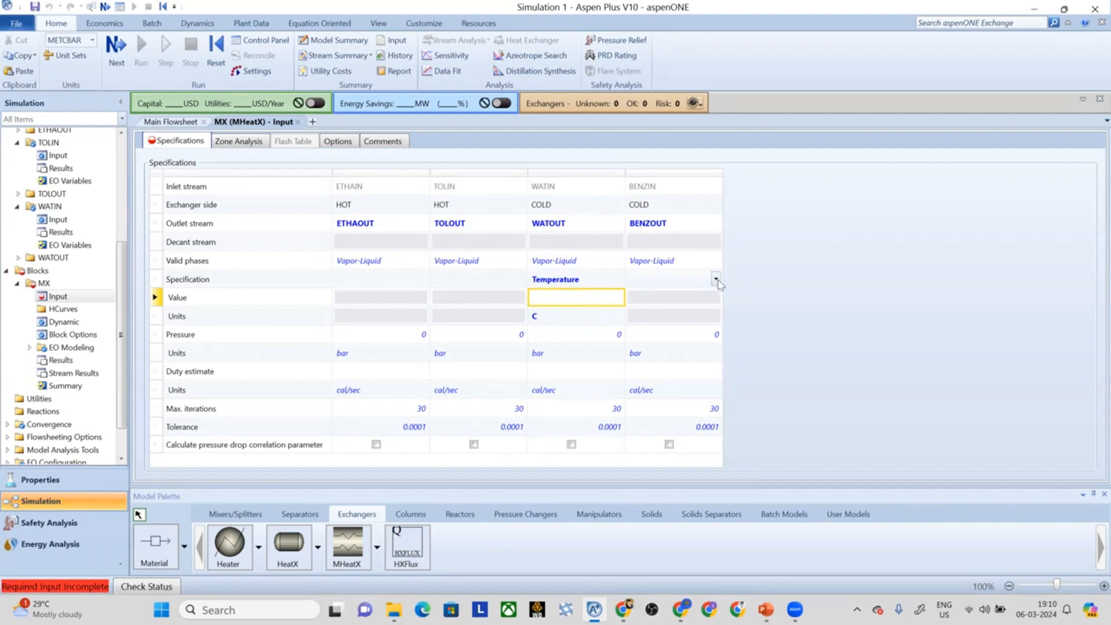
pyautogui.click(718, 280)
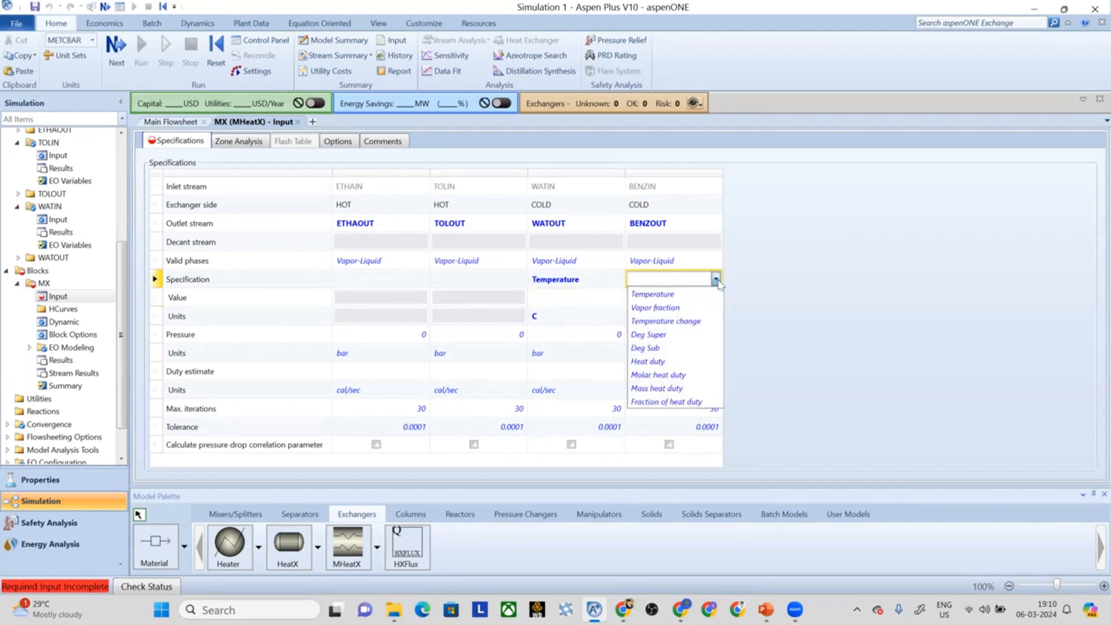
pyautogui.click(679, 295)
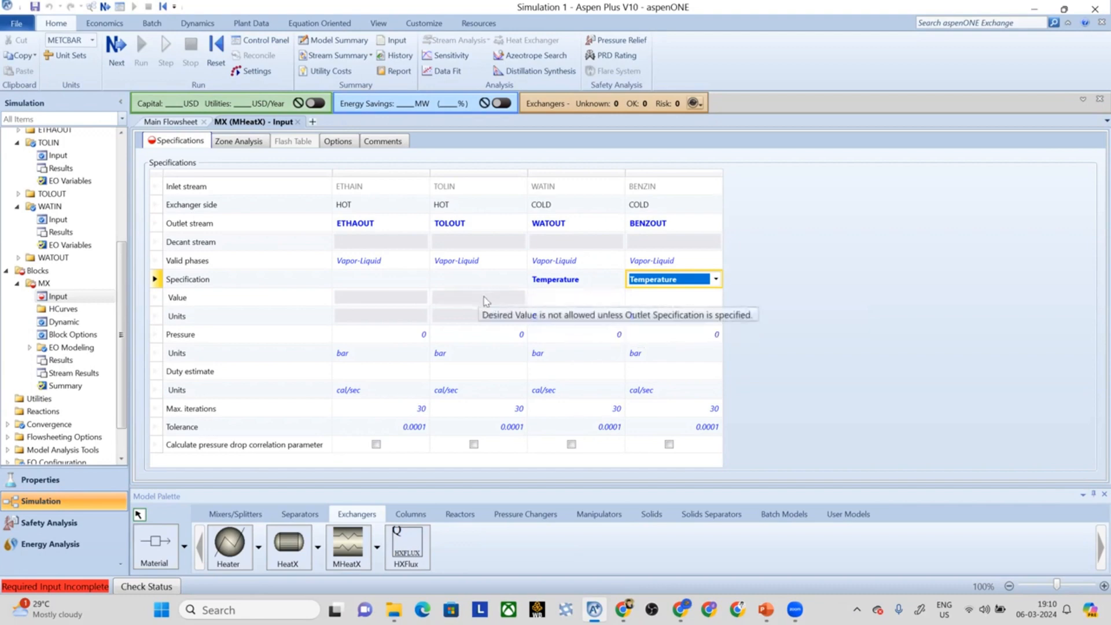
# Step: Set the specified outlet temperatures in the MX block to 55 C for WATIN and 68 C for BENZIN
pyautogui.click(558, 299)
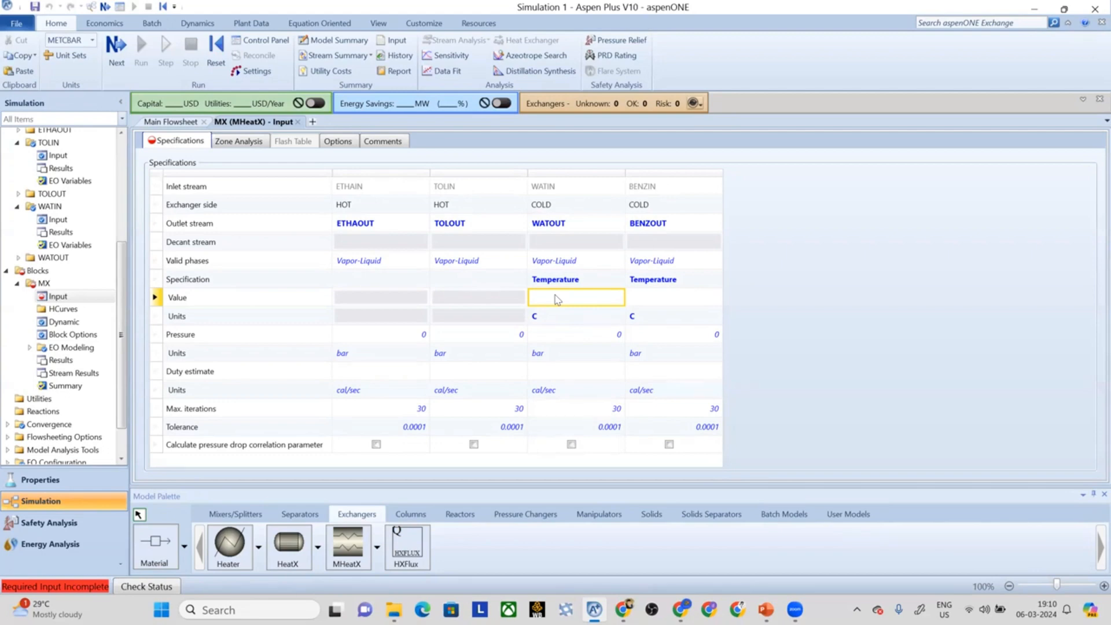
pyautogui.write('55')
pyautogui.press('Return')
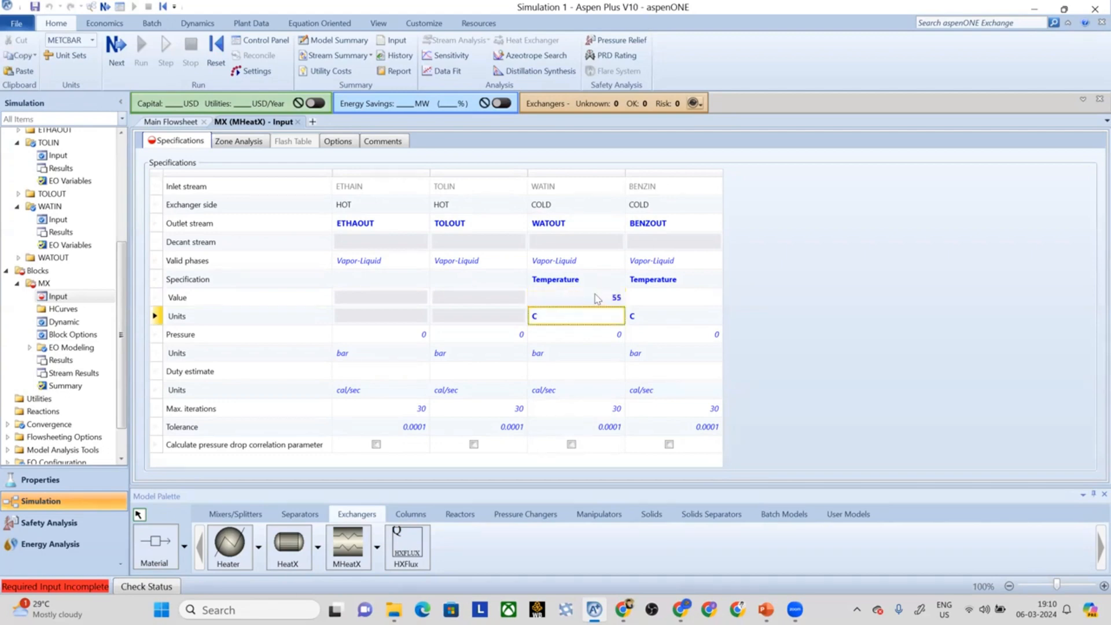
pyautogui.click(655, 301)
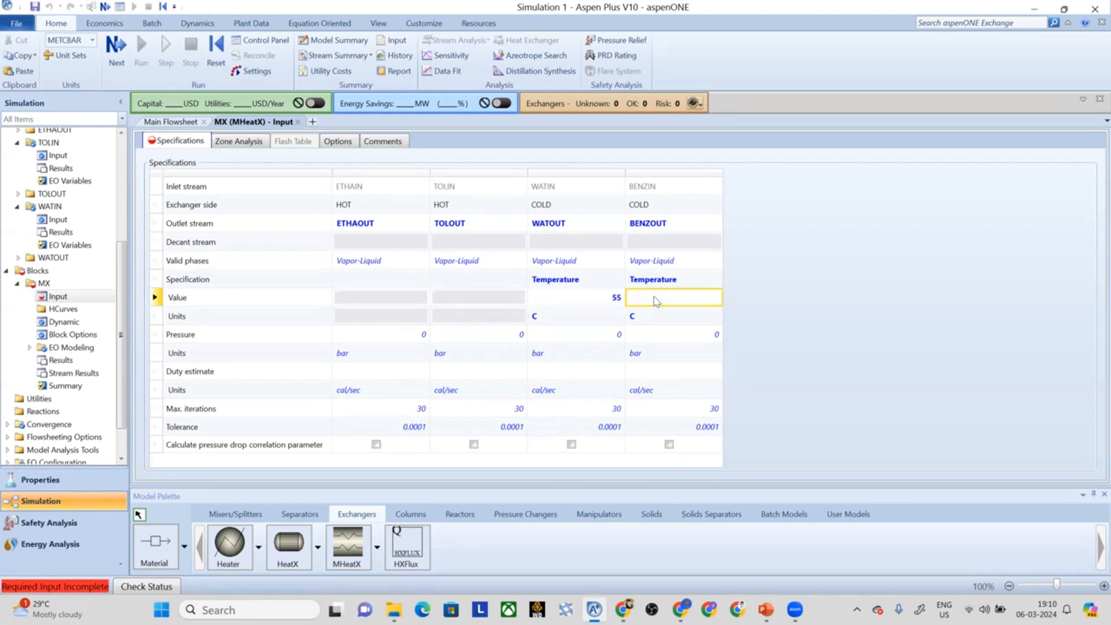
pyautogui.write('68')
pyautogui.press('Return')
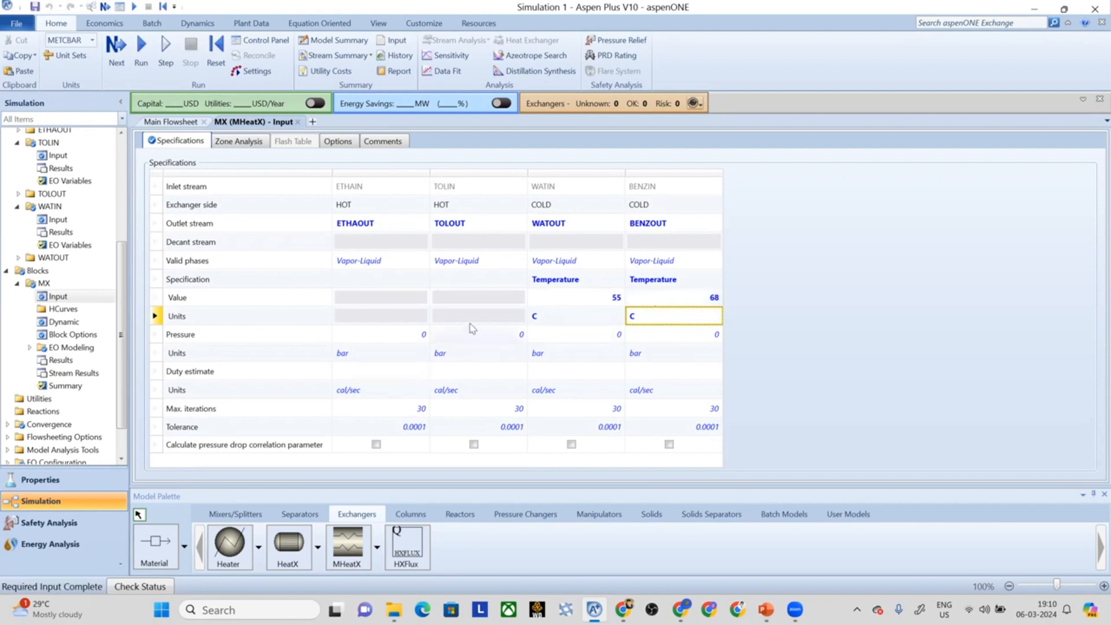
# Step: Look over the MX block's zone analysis settings, return to the specifications and run the simulation
pyautogui.click(237, 143)
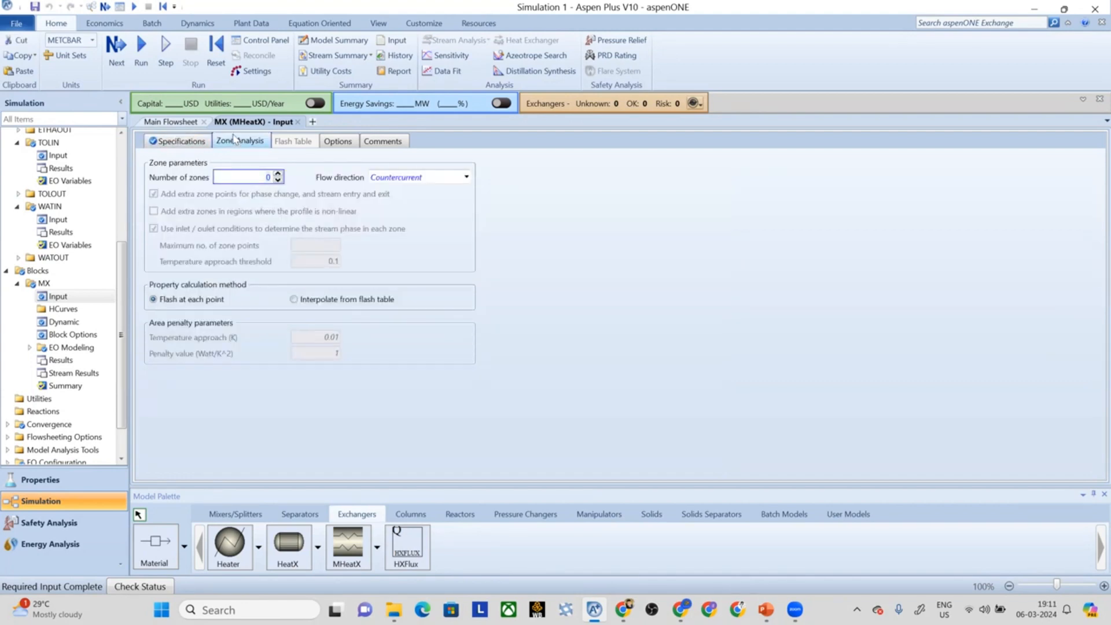
pyautogui.click(192, 143)
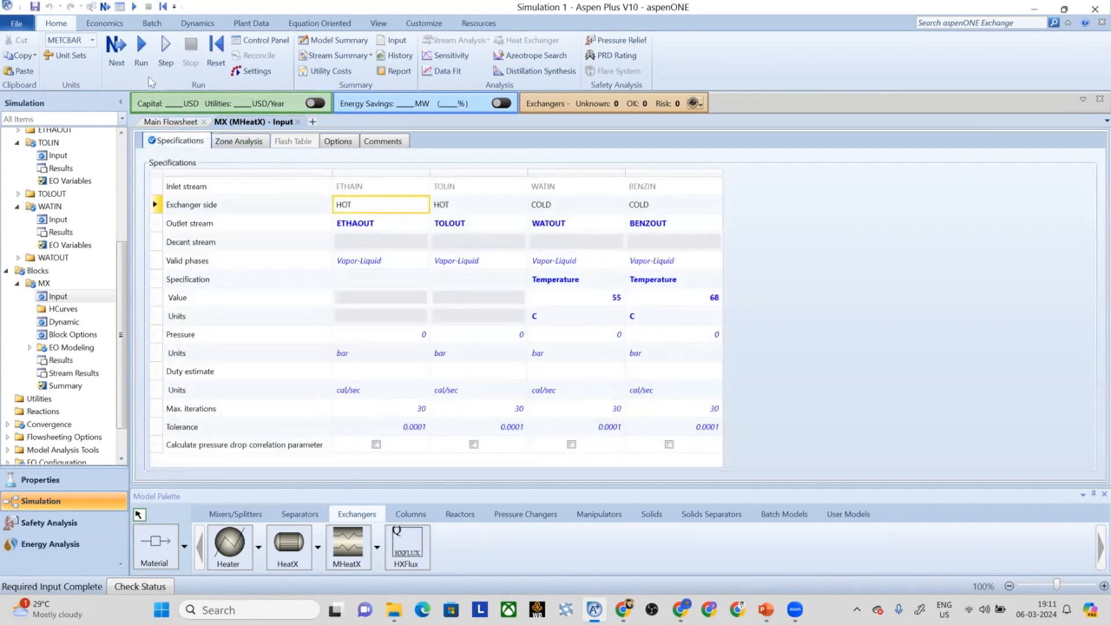
pyautogui.click(141, 50)
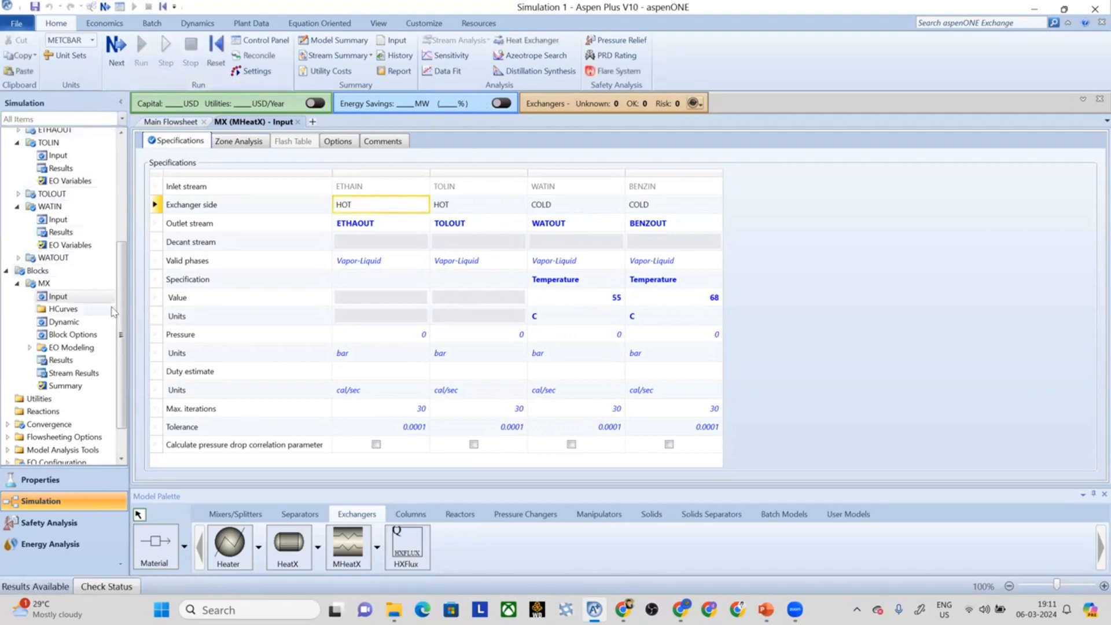
# Step: Examine the MX block's stream results, including outlet temperatures, phases and the mole flows by component
pyautogui.click(76, 375)
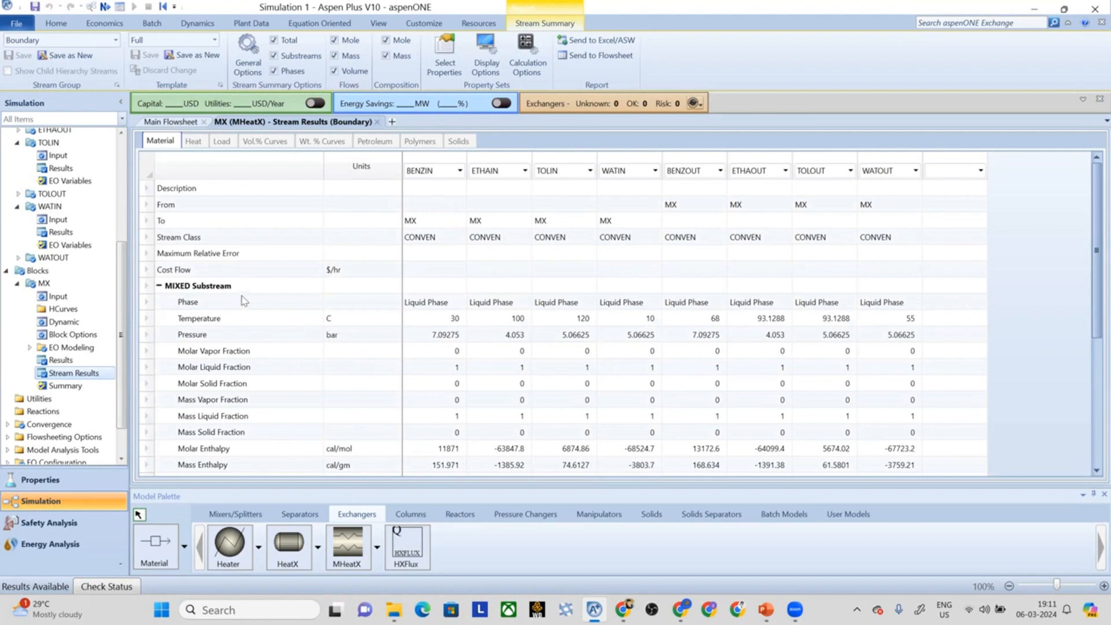
pyautogui.scroll(-3, 243, 299)
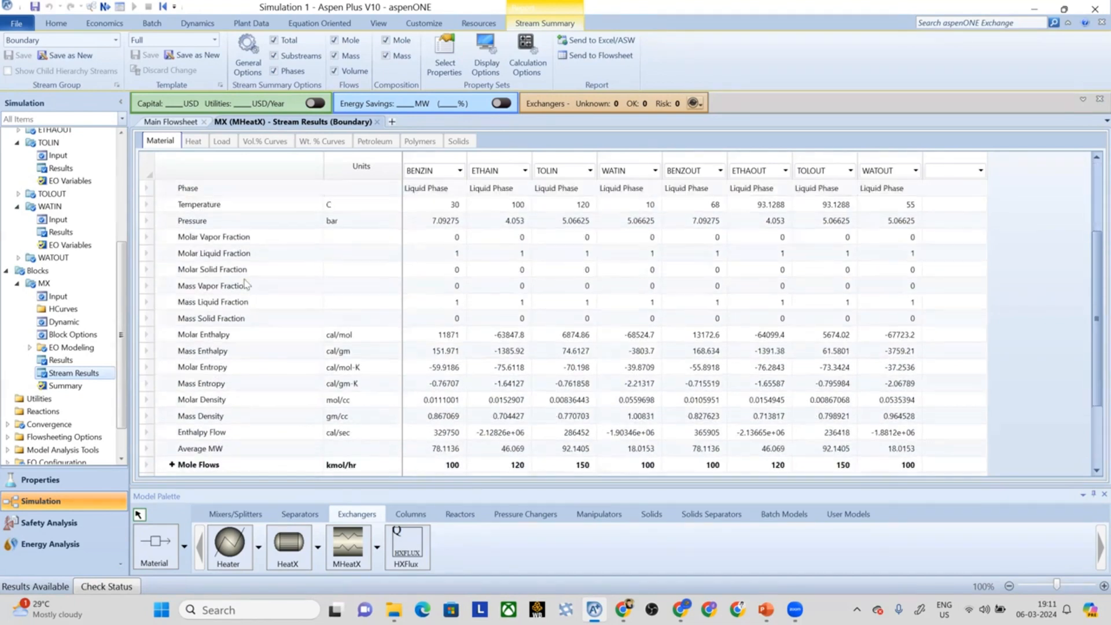
pyautogui.scroll(2, 244, 284)
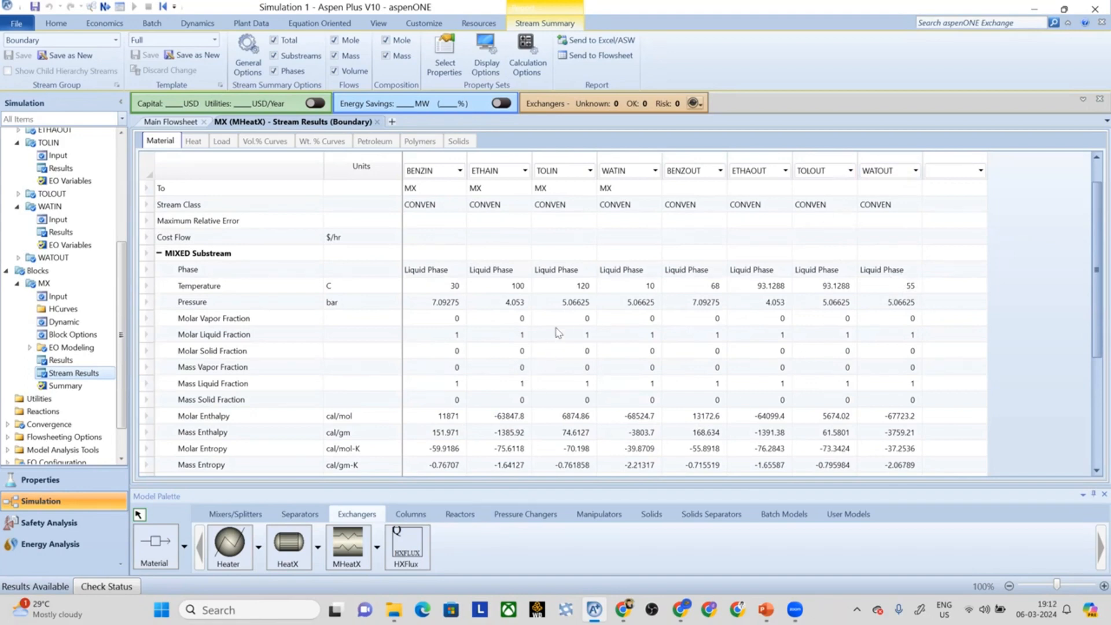
pyautogui.scroll(-4, 556, 332)
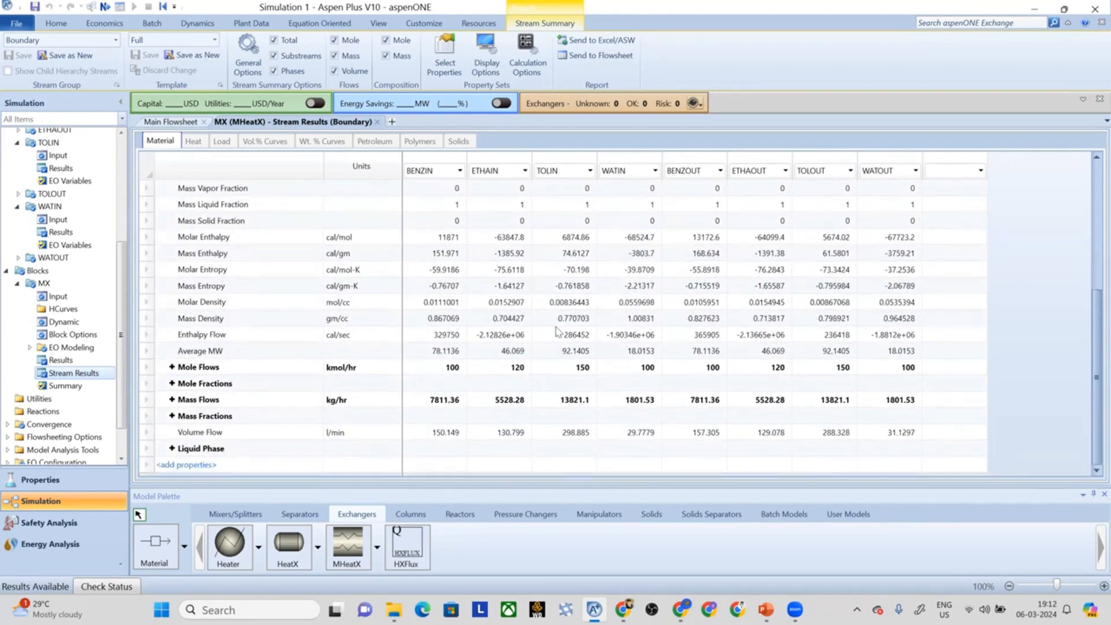
pyautogui.click(171, 367)
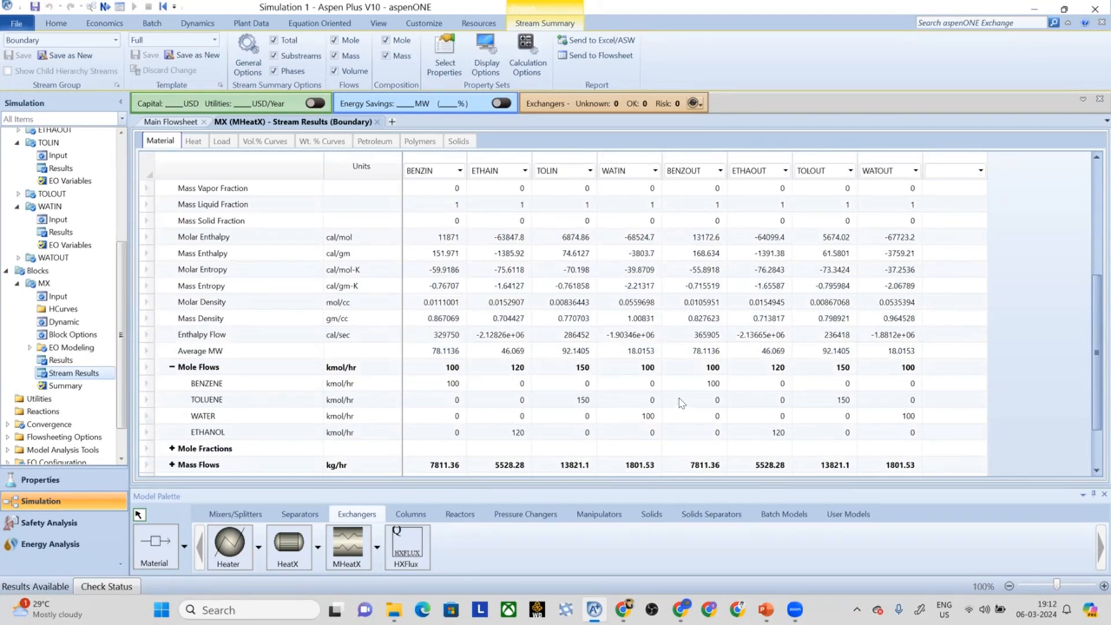
pyautogui.scroll(4, 658, 355)
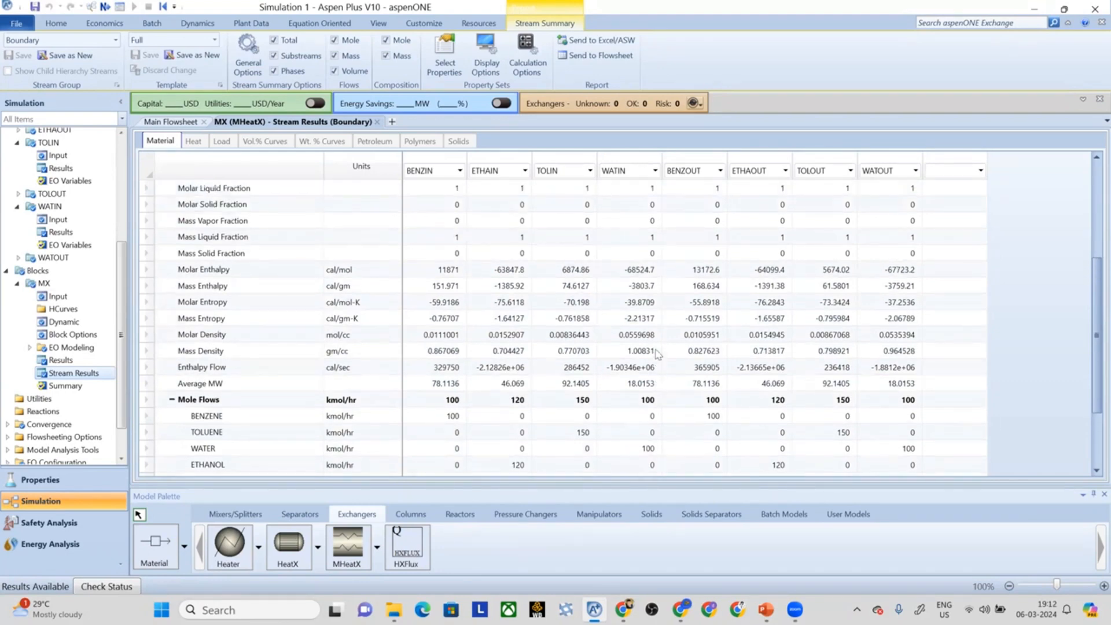
pyautogui.scroll(2, 658, 340)
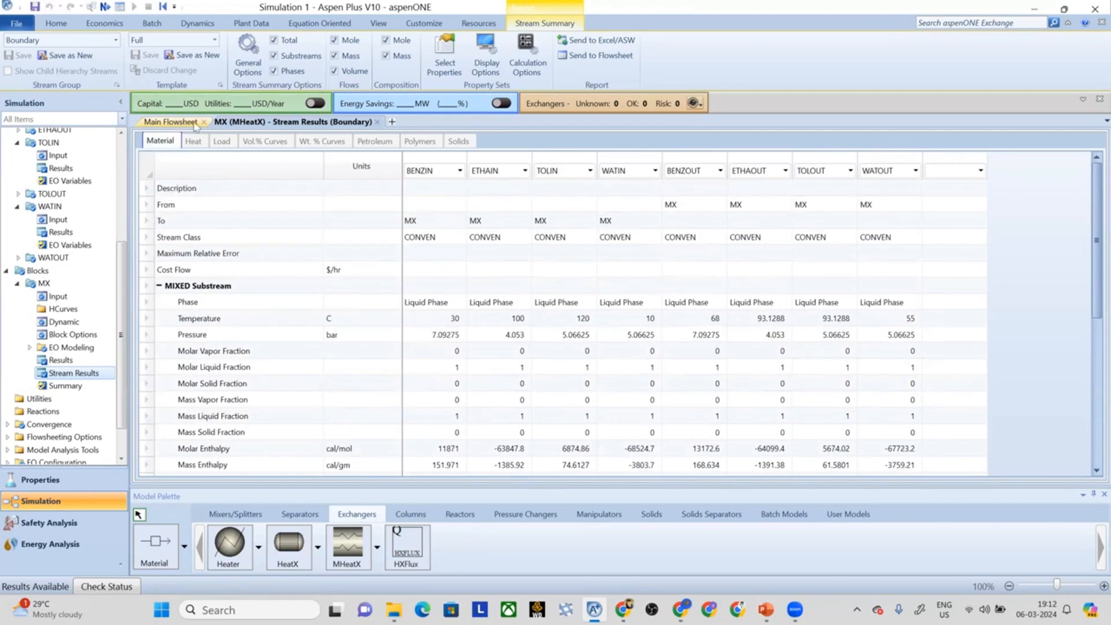
# Step: Return to the MX block's input and review the specification entries of the hot and cold streams
pyautogui.click(238, 122)
pyautogui.click(53, 297)
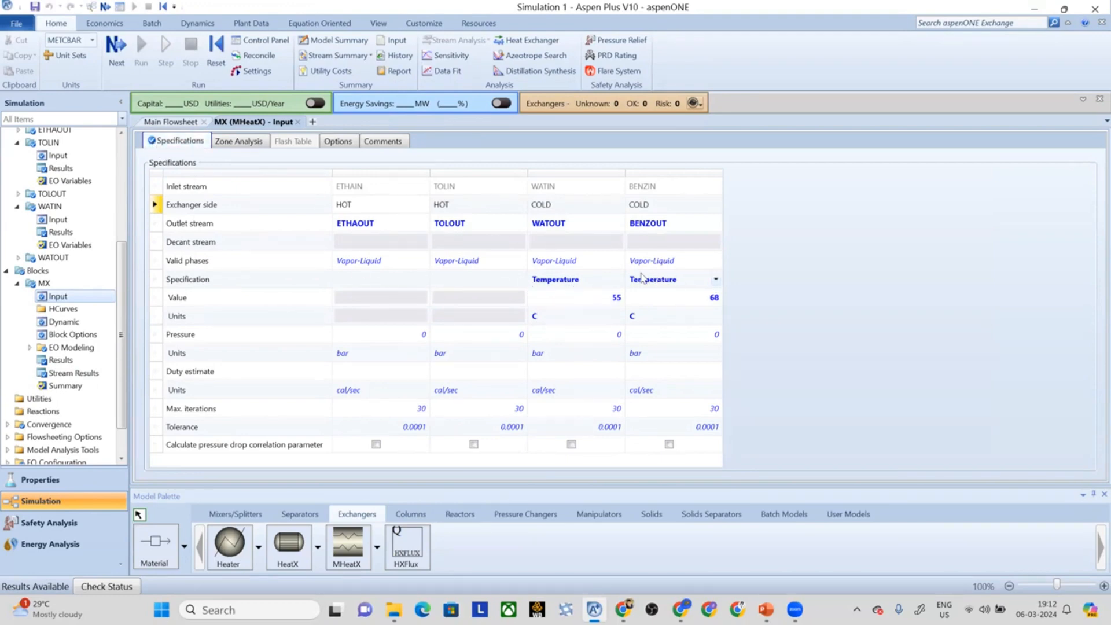
pyautogui.click(521, 280)
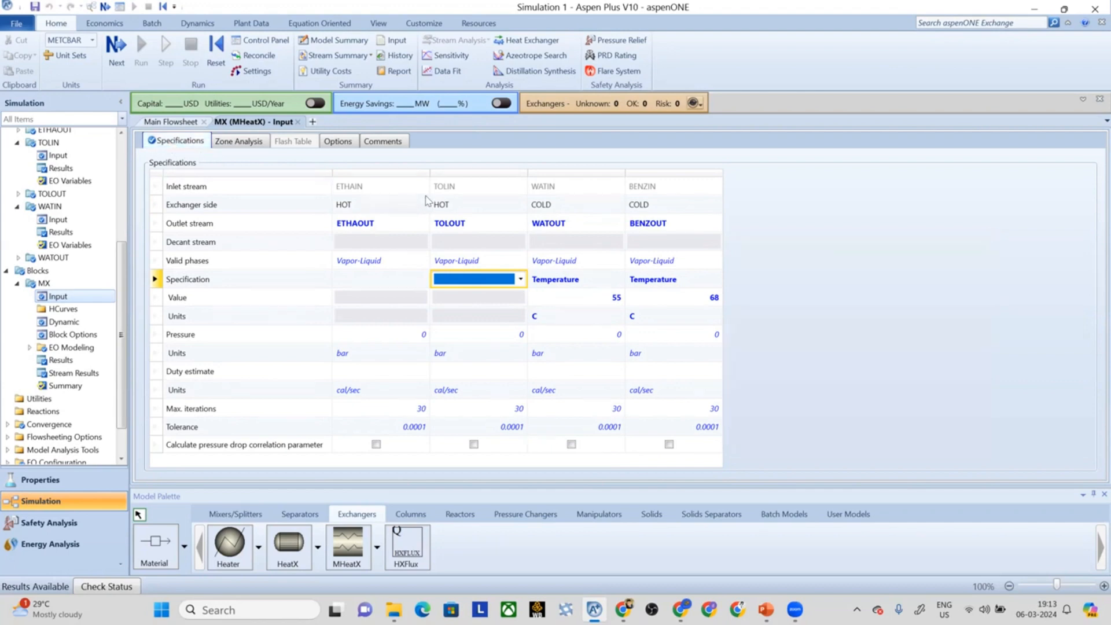
pyautogui.click(412, 548)
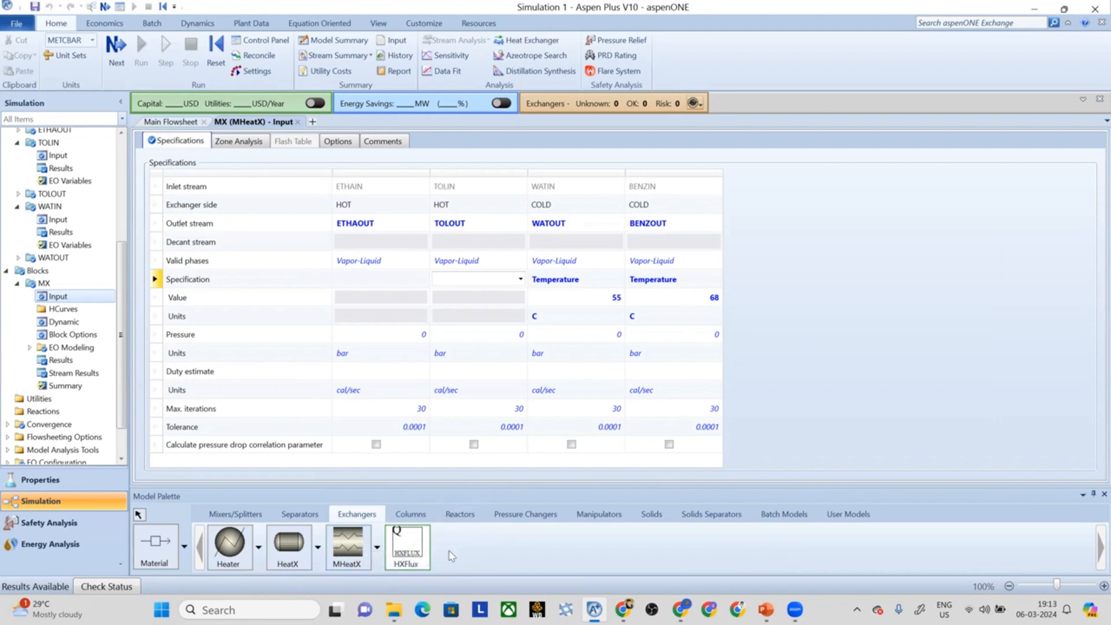
# Step: Create a new blank simulation, closing the current run
pyautogui.click(16, 24)
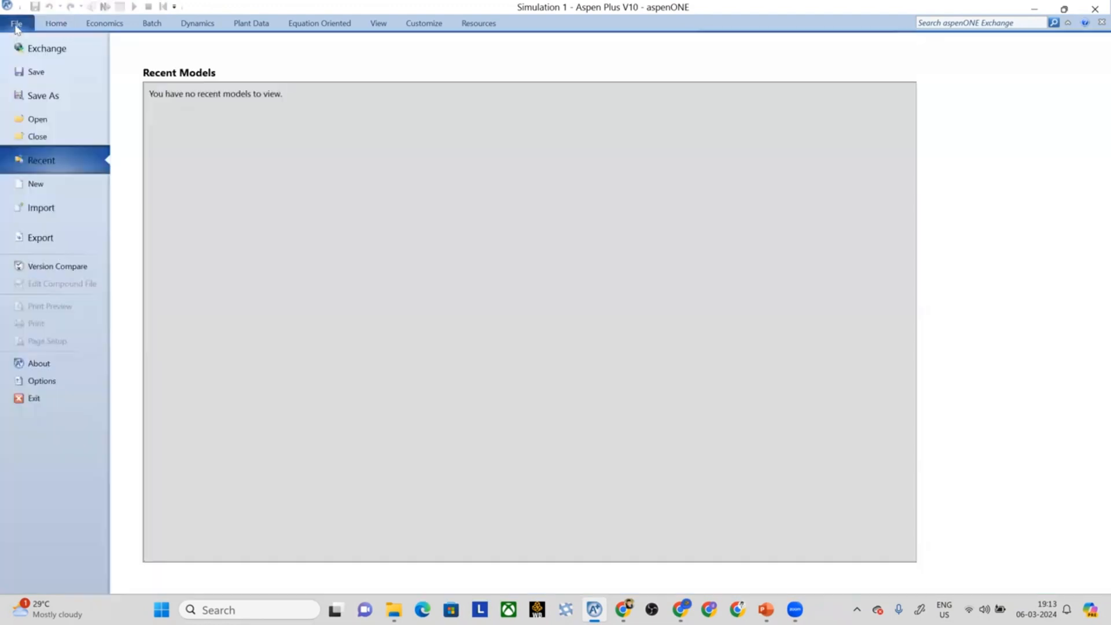
pyautogui.click(58, 185)
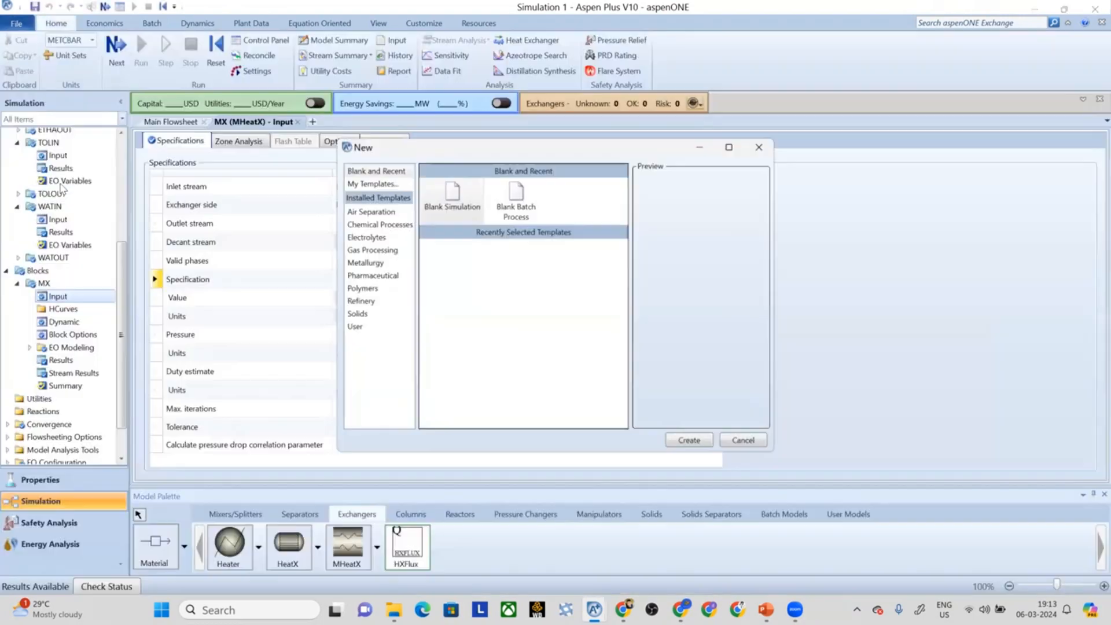
pyautogui.click(673, 445)
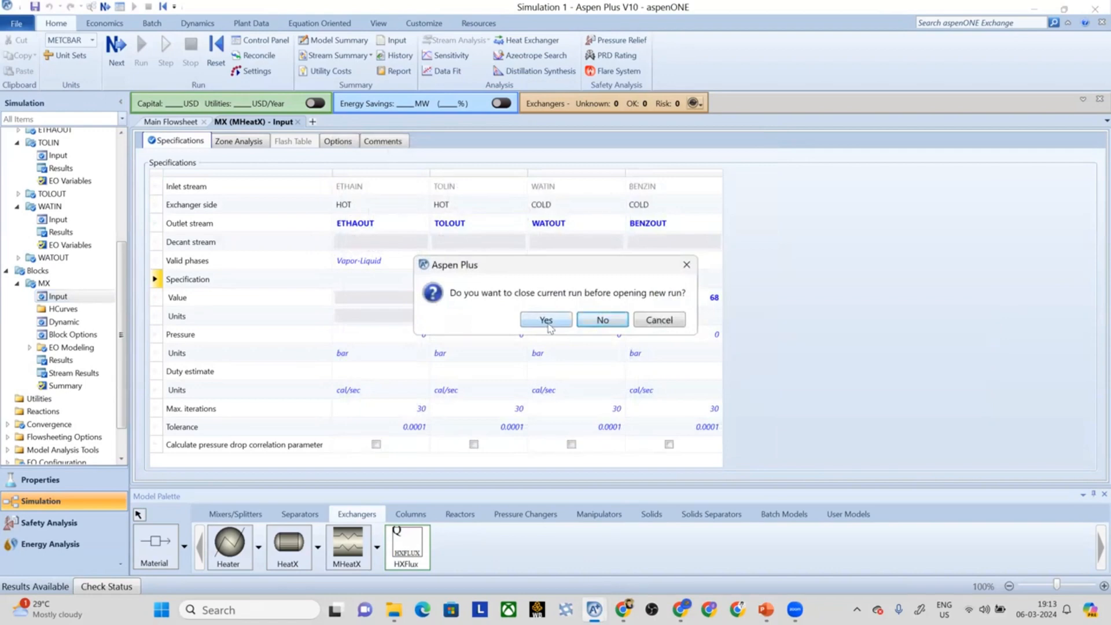
pyautogui.click(548, 326)
pyautogui.click(570, 317)
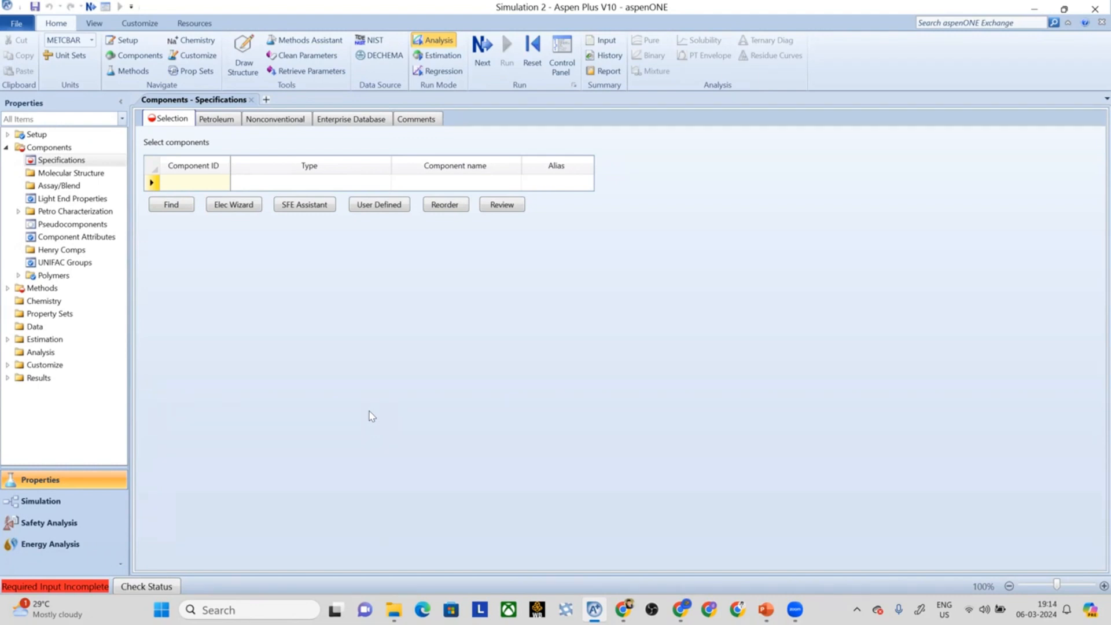
# Step: Switch to PowerPoint, go to blank slide 5 and handwrite the quoted heading "LMTD" in red ink
pyautogui.click(762, 609)
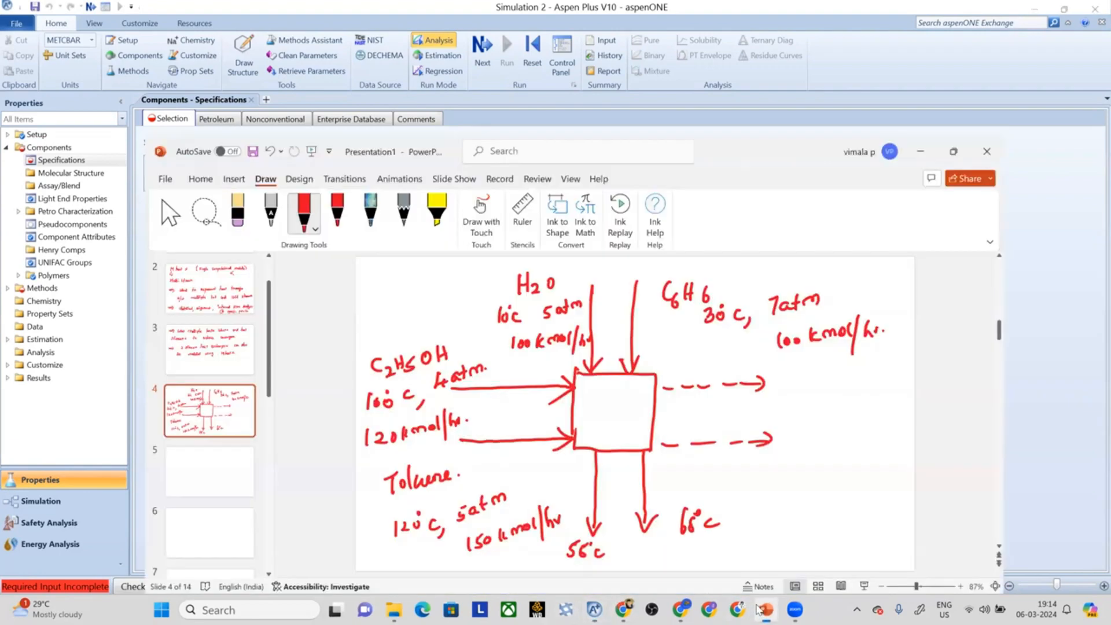
pyautogui.click(112, 424)
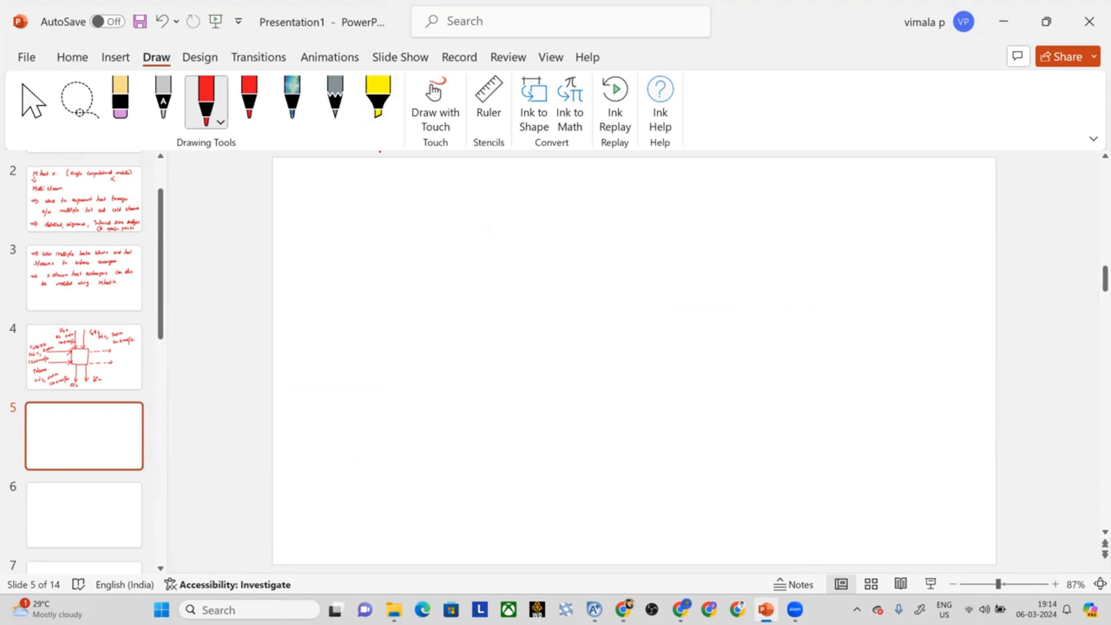
pyautogui.moveTo(291, 190)
pyautogui.mouseDown()
pyautogui.moveTo(289, 220)
pyautogui.moveTo(305, 217)
pyautogui.mouseUp()
pyautogui.moveTo(317, 216)
pyautogui.mouseDown()
pyautogui.moveTo(319, 196)
pyautogui.moveTo(334, 191)
pyautogui.moveTo(337, 213)
pyautogui.mouseUp()
pyautogui.moveTo(342, 189); pyautogui.dragTo(362, 181)
pyautogui.moveTo(355, 192)
pyautogui.mouseDown()
pyautogui.moveTo(353, 207)
pyautogui.moveTo(369, 206)
pyautogui.mouseUp()
pyautogui.moveTo(368, 185)
pyautogui.mouseDown()
pyautogui.moveTo(382, 194)
pyautogui.moveTo(371, 203)
pyautogui.mouseUp()
pyautogui.moveTo(395, 172); pyautogui.dragTo(399, 186)
pyautogui.moveTo(279, 177); pyautogui.dragTo(292, 183)
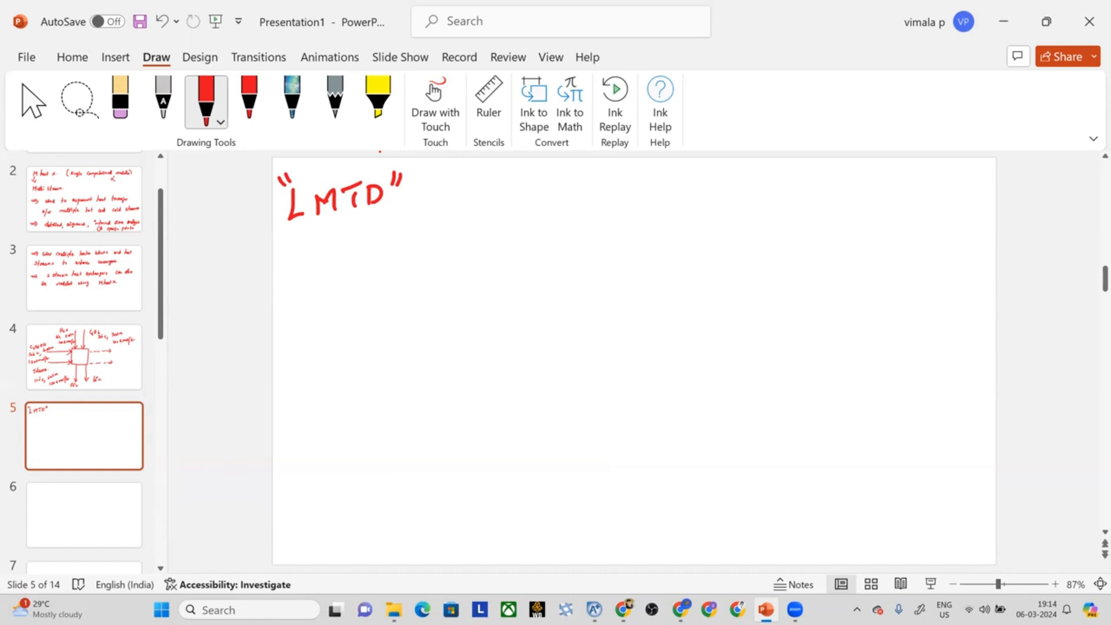
# Step: Handwrite the shorthand for parallel ("||el") and "Counter Flow." side by side below the LMTD heading
pyautogui.moveTo(293, 256)
pyautogui.mouseDown()
pyautogui.moveTo(292, 281)
pyautogui.moveTo(303, 279)
pyautogui.mouseUp()
pyautogui.moveTo(313, 258); pyautogui.dragTo(338, 261)
pyautogui.moveTo(401, 241); pyautogui.dragTo(401, 260)
pyautogui.moveTo(411, 248)
pyautogui.mouseDown()
pyautogui.moveTo(486, 248)
pyautogui.moveTo(492, 229)
pyautogui.mouseUp()
pyautogui.moveTo(499, 212)
pyautogui.mouseDown()
pyautogui.moveTo(496, 240)
pyautogui.moveTo(502, 234)
pyautogui.mouseUp()
pyautogui.moveTo(509, 223)
pyautogui.mouseDown()
pyautogui.moveTo(521, 232)
pyautogui.moveTo(531, 220)
pyautogui.mouseUp()
pyautogui.click(536, 227)
# Step: Draw a downward double arrow under the parallel label and handwrite "Co-Current" beneath it
pyautogui.moveTo(306, 293); pyautogui.dragTo(314, 315)
pyautogui.moveTo(297, 316)
pyautogui.mouseDown()
pyautogui.moveTo(313, 330)
pyautogui.moveTo(289, 375)
pyautogui.moveTo(305, 367)
pyautogui.mouseUp()
pyautogui.moveTo(318, 367)
pyautogui.mouseDown()
pyautogui.moveTo(342, 375)
pyautogui.moveTo(391, 364)
pyautogui.mouseUp()
pyautogui.moveTo(400, 342); pyautogui.dragTo(398, 366)
pyautogui.moveTo(392, 354); pyautogui.dragTo(405, 350)
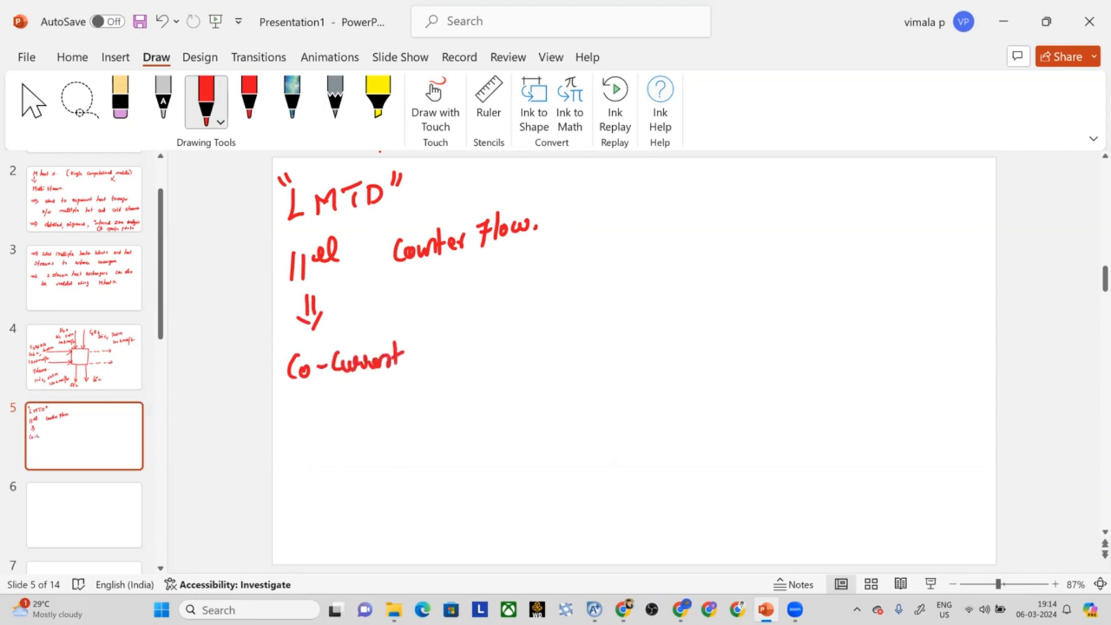
# Step: Draw a downward double arrow under the Counter Flow label and handwrite "Counter Current" beneath it
pyautogui.moveTo(475, 270); pyautogui.dragTo(476, 293)
pyautogui.moveTo(481, 274); pyautogui.dragTo(491, 301)
pyautogui.moveTo(499, 290); pyautogui.dragTo(469, 341)
pyautogui.moveTo(480, 331); pyautogui.dragTo(518, 332)
pyautogui.moveTo(514, 323); pyautogui.dragTo(636, 297)
pyautogui.moveTo(643, 281)
pyautogui.mouseDown()
pyautogui.moveTo(638, 298)
pyautogui.moveTo(651, 286)
pyautogui.mouseUp()
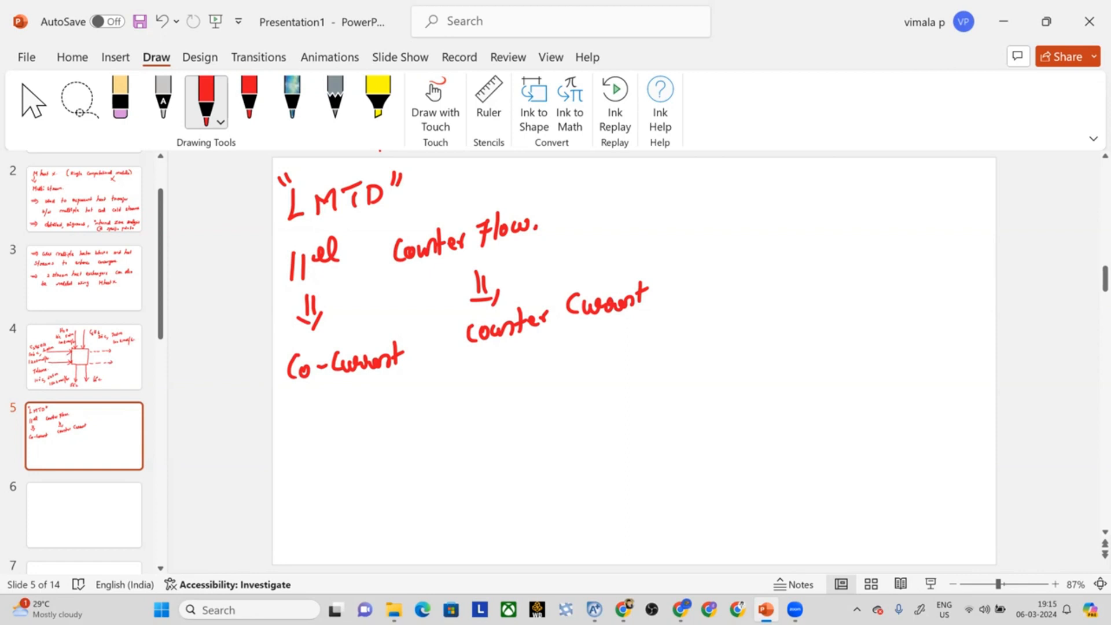
# Step: Draw the inner channel of a parallel-flow exchanger as two horizontal lines filled with dashes, below and beside the Counter Current label
pyautogui.moveTo(669, 351); pyautogui.dragTo(900, 349)
pyautogui.moveTo(673, 414); pyautogui.dragTo(899, 411)
pyautogui.moveTo(673, 379); pyautogui.dragTo(697, 380)
pyautogui.moveTo(714, 380); pyautogui.dragTo(876, 379)
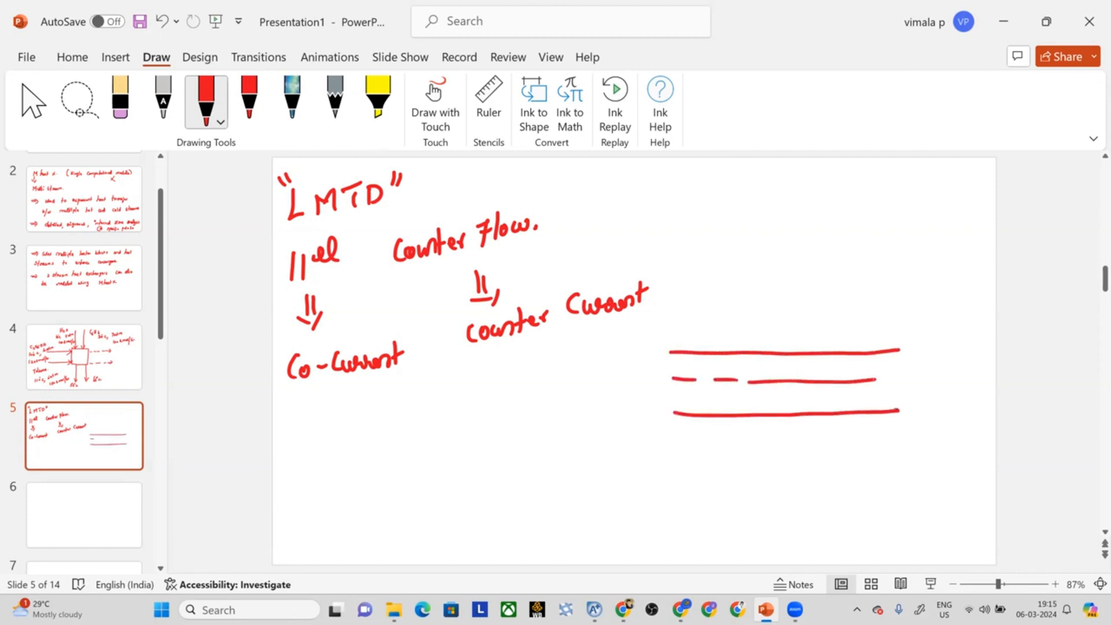
pyautogui.moveTo(710, 399); pyautogui.dragTo(728, 400)
pyautogui.moveTo(753, 399); pyautogui.dragTo(869, 398)
pyautogui.click(886, 397)
pyautogui.moveTo(792, 366); pyautogui.dragTo(832, 367)
pyautogui.moveTo(856, 368); pyautogui.dragTo(896, 367)
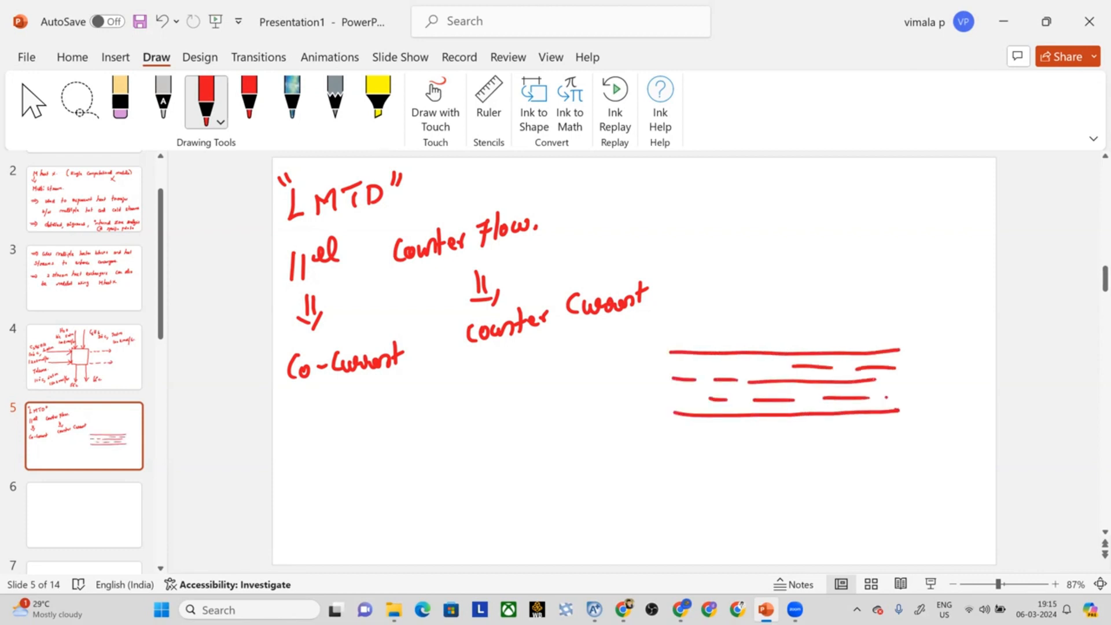
# Step: Add outer walls above and below the dashed channel and fill the lower outer passage with dots
pyautogui.moveTo(669, 302); pyautogui.dragTo(900, 304)
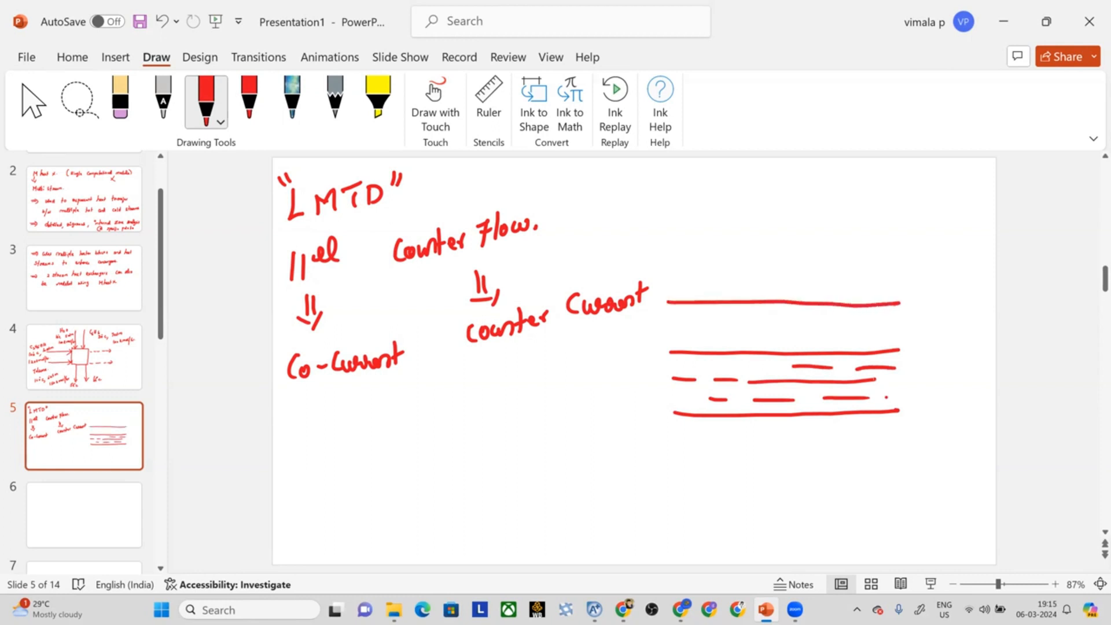
pyautogui.moveTo(674, 461)
pyautogui.mouseDown()
pyautogui.moveTo(904, 460)
pyautogui.moveTo(864, 438)
pyautogui.mouseUp()
pyautogui.click(713, 448)
pyautogui.click(732, 448)
pyautogui.click(743, 440)
pyautogui.click(772, 446)
pyautogui.click(809, 434)
pyautogui.click(828, 435)
pyautogui.click(839, 439)
pyautogui.click(881, 435)
pyautogui.moveTo(900, 433); pyautogui.dragTo(908, 432)
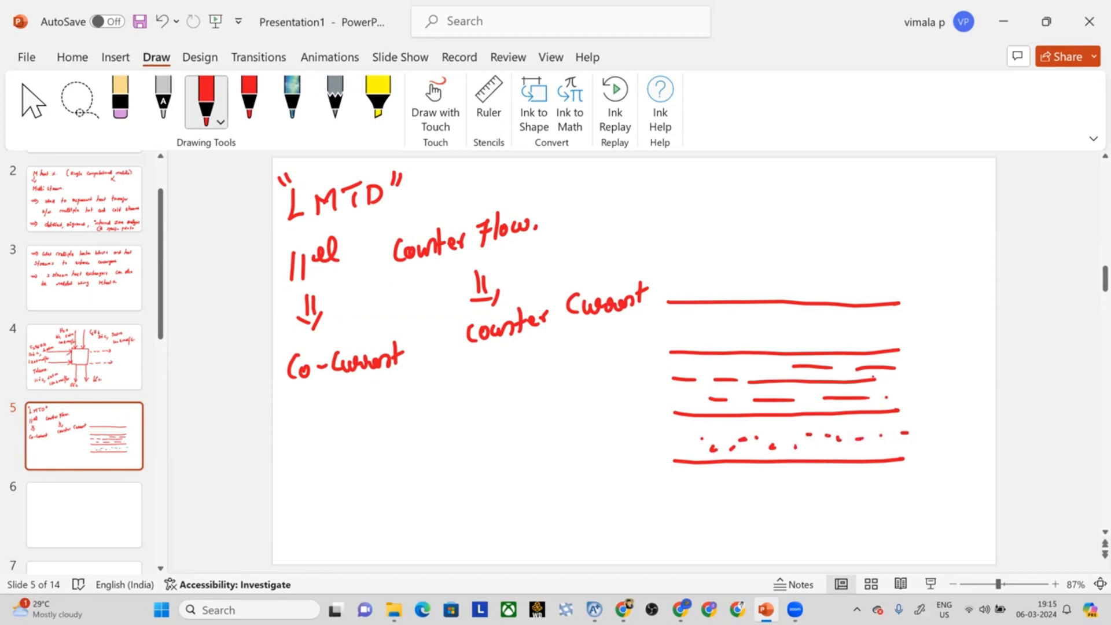
# Step: Fill the upper outer passage of the exchanger sketch with a row of dots and short strokes
pyautogui.click(707, 329)
pyautogui.click(723, 324)
pyautogui.click(750, 327)
pyautogui.moveTo(770, 323); pyautogui.dragTo(791, 330)
pyautogui.moveTo(804, 330); pyautogui.dragTo(860, 327)
pyautogui.moveTo(888, 330); pyautogui.dragTo(891, 327)
# Step: Circle the parallel label and draw rightward inlet arrows into all three passages of the exchanger sketch
pyautogui.moveTo(283, 288)
pyautogui.mouseDown()
pyautogui.moveTo(292, 293)
pyautogui.moveTo(316, 232)
pyautogui.moveTo(284, 287)
pyautogui.mouseUp()
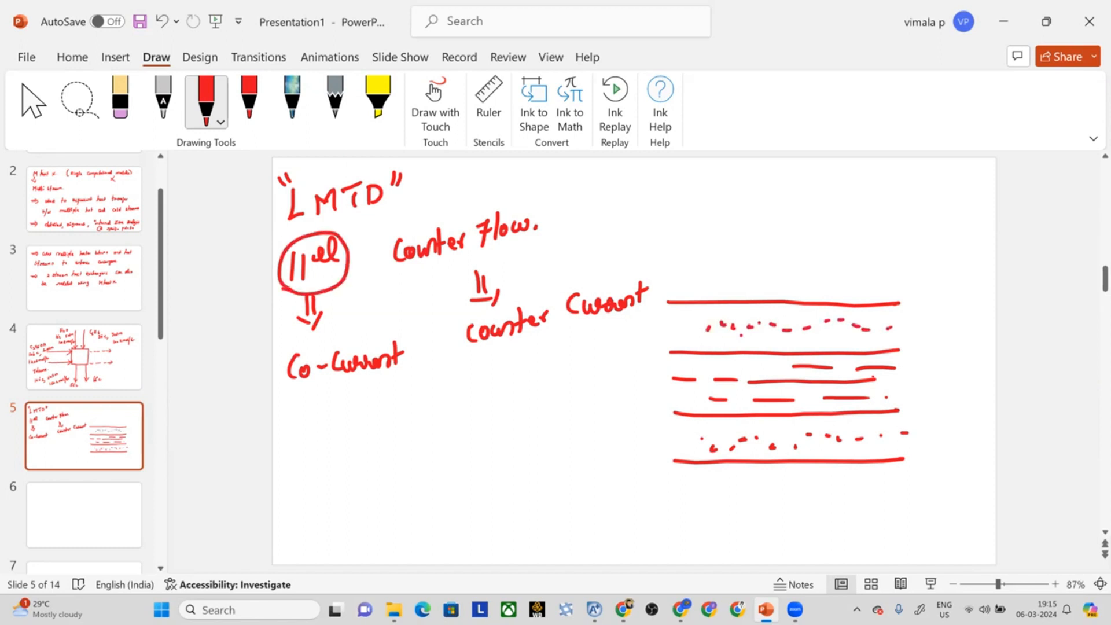
pyautogui.moveTo(627, 380)
pyautogui.mouseDown()
pyautogui.moveTo(718, 383)
pyautogui.moveTo(680, 406)
pyautogui.mouseUp()
pyautogui.moveTo(645, 327)
pyautogui.mouseDown()
pyautogui.moveTo(704, 325)
pyautogui.moveTo(693, 341)
pyautogui.mouseUp()
pyautogui.moveTo(645, 442)
pyautogui.mouseDown()
pyautogui.moveTo(698, 441)
pyautogui.moveTo(688, 456)
pyautogui.mouseUp()
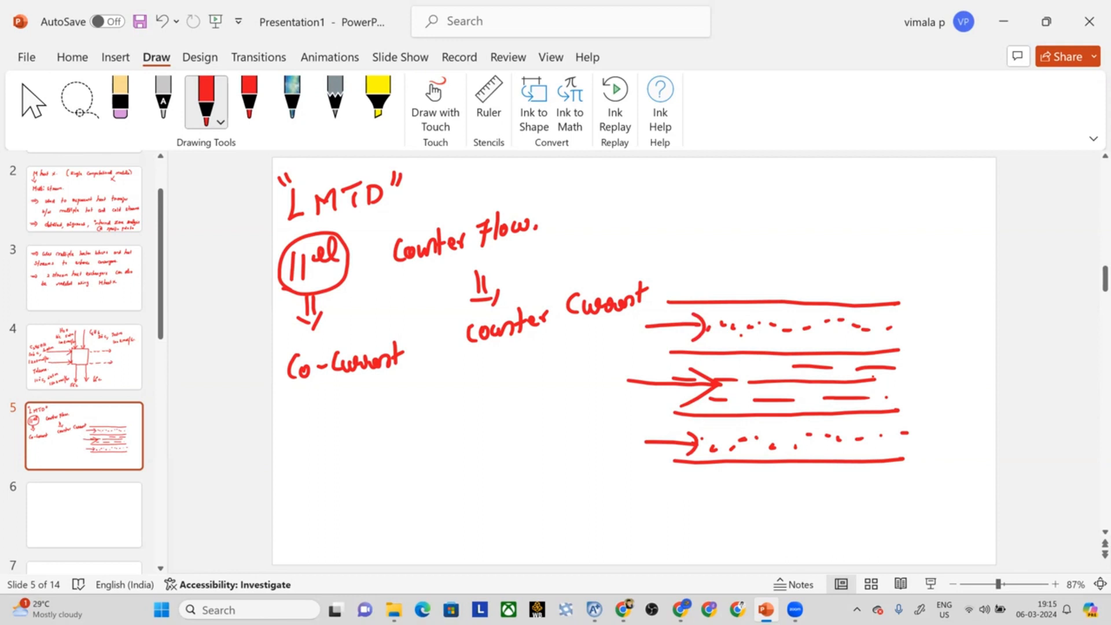
# Step: Underline "Counter Flow" and sketch a three-passage exchanger below Co-Current, with a rightward middle arrow and leftward outer arrows
pyautogui.moveTo(404, 271); pyautogui.dragTo(543, 244)
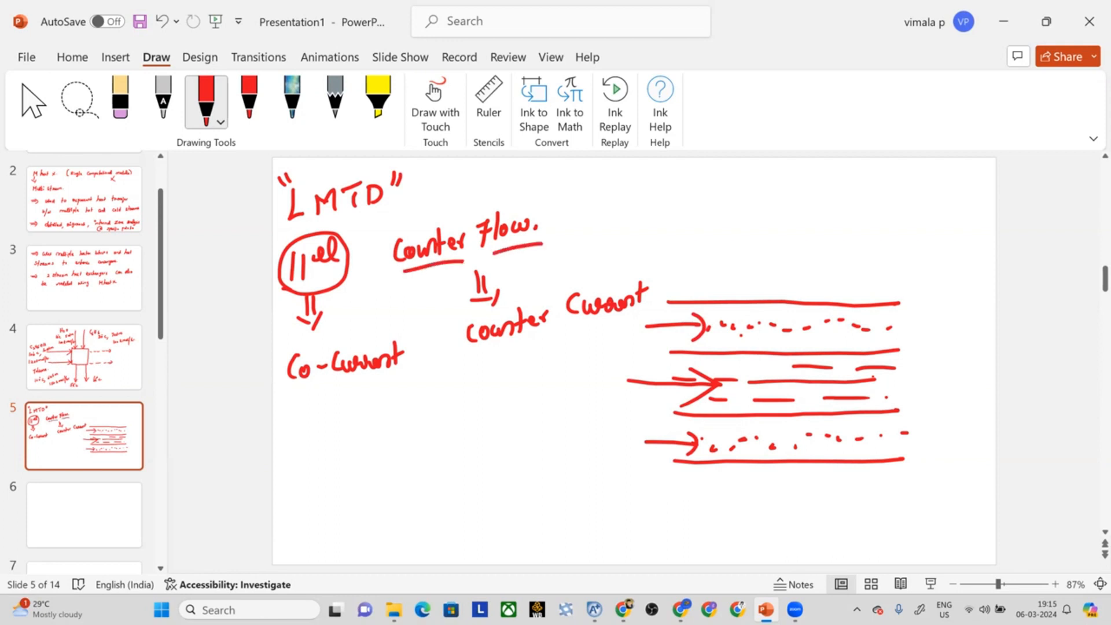
pyautogui.moveTo(351, 439); pyautogui.dragTo(544, 433)
pyautogui.moveTo(355, 496); pyautogui.dragTo(522, 494)
pyautogui.moveTo(344, 470)
pyautogui.mouseDown()
pyautogui.moveTo(398, 471)
pyautogui.moveTo(389, 480)
pyautogui.mouseUp()
pyautogui.moveTo(365, 395)
pyautogui.mouseDown()
pyautogui.moveTo(521, 387)
pyautogui.moveTo(544, 412)
pyautogui.moveTo(493, 409)
pyautogui.moveTo(503, 415)
pyautogui.mouseUp()
pyautogui.moveTo(358, 547)
pyautogui.mouseDown()
pyautogui.moveTo(554, 551)
pyautogui.moveTo(486, 526)
pyautogui.moveTo(499, 535)
pyautogui.mouseUp()
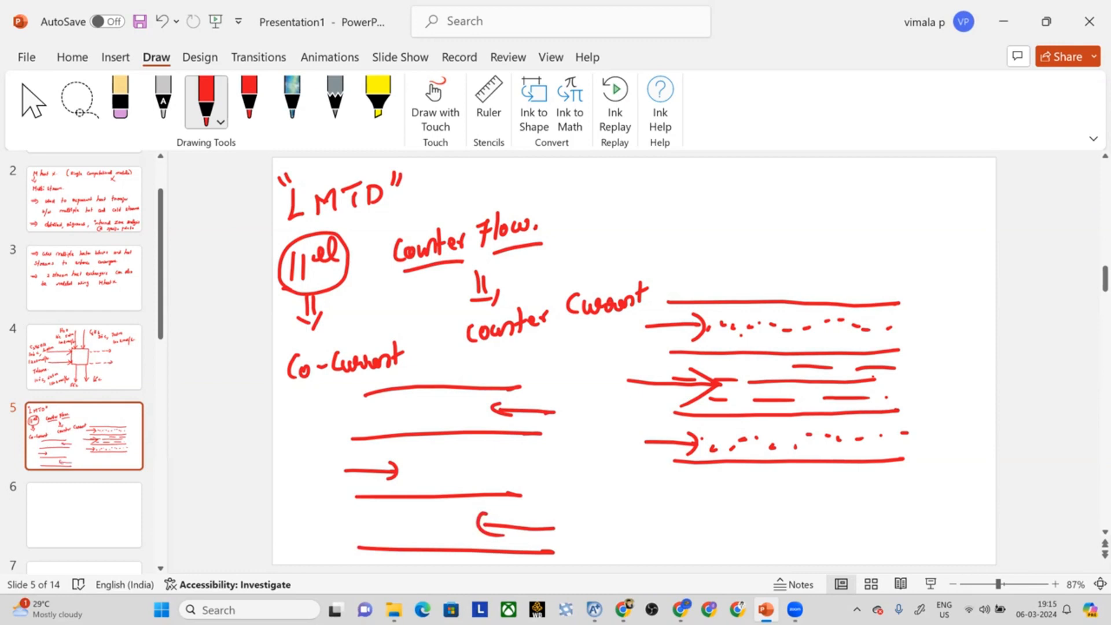
# Step: Handwrite a comma and "Cross Flow." after the Counter Flow label
pyautogui.moveTo(584, 229); pyautogui.dragTo(574, 247)
pyautogui.moveTo(612, 204); pyautogui.dragTo(612, 218)
pyautogui.moveTo(616, 218)
pyautogui.mouseDown()
pyautogui.moveTo(630, 203)
pyautogui.moveTo(654, 211)
pyautogui.mouseUp()
pyautogui.moveTo(681, 191)
pyautogui.mouseDown()
pyautogui.moveTo(691, 188)
pyautogui.moveTo(683, 209)
pyautogui.mouseUp()
pyautogui.moveTo(705, 184)
pyautogui.mouseDown()
pyautogui.moveTo(700, 208)
pyautogui.moveTo(728, 196)
pyautogui.mouseUp()
pyautogui.click(732, 202)
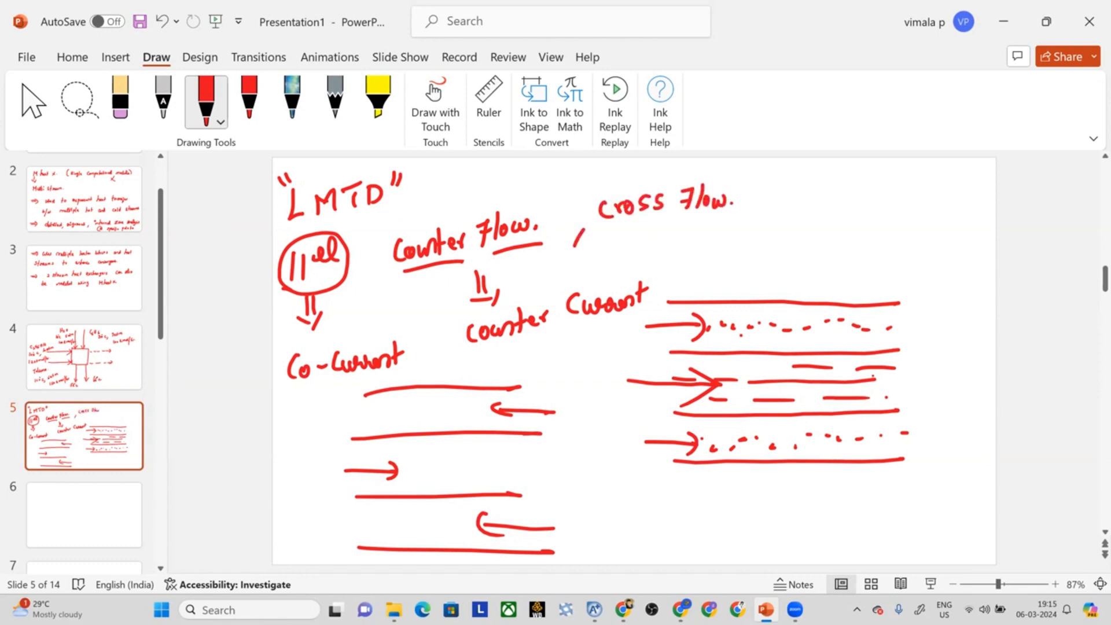
# Step: Draw a small channel beyond the Cross Flow label as two horizontal lines with dashes between them
pyautogui.moveTo(795, 222); pyautogui.dragTo(922, 222)
pyautogui.moveTo(800, 266); pyautogui.dragTo(917, 263)
pyautogui.moveTo(796, 246); pyautogui.dragTo(812, 247)
pyautogui.click(817, 236)
pyautogui.moveTo(834, 245)
pyautogui.mouseDown()
pyautogui.moveTo(902, 243)
pyautogui.moveTo(843, 237)
pyautogui.mouseUp()
pyautogui.moveTo(871, 237); pyautogui.dragTo(896, 237)
pyautogui.moveTo(911, 234); pyautogui.dragTo(926, 235)
pyautogui.moveTo(834, 260); pyautogui.dragTo(874, 256)
pyautogui.moveTo(892, 257); pyautogui.dragTo(905, 256)
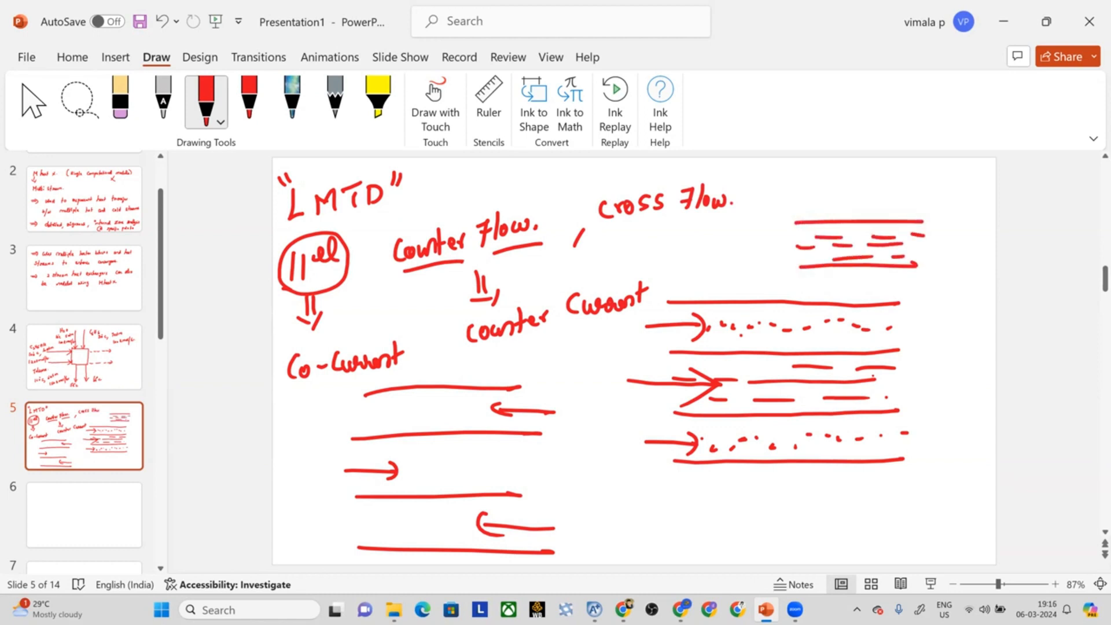
# Step: Draw columns of vertical dashes above, through and below the small channel to show the crossing stream
pyautogui.moveTo(843, 164); pyautogui.dragTo(843, 217)
pyautogui.click(840, 191)
pyautogui.moveTo(845, 223); pyautogui.dragTo(843, 286)
pyautogui.moveTo(866, 162); pyautogui.dragTo(864, 194)
pyautogui.moveTo(865, 200); pyautogui.dragTo(864, 209)
pyautogui.moveTo(867, 226)
pyautogui.mouseDown()
pyautogui.moveTo(868, 288)
pyautogui.moveTo(858, 285)
pyautogui.mouseUp()
pyautogui.click(869, 294)
pyautogui.moveTo(855, 170); pyautogui.dragTo(852, 200)
pyautogui.moveTo(858, 203); pyautogui.dragTo(856, 213)
pyautogui.moveTo(834, 173); pyautogui.dragTo(831, 186)
pyautogui.moveTo(830, 201); pyautogui.dragTo(827, 216)
pyautogui.moveTo(833, 268); pyautogui.dragTo(836, 293)
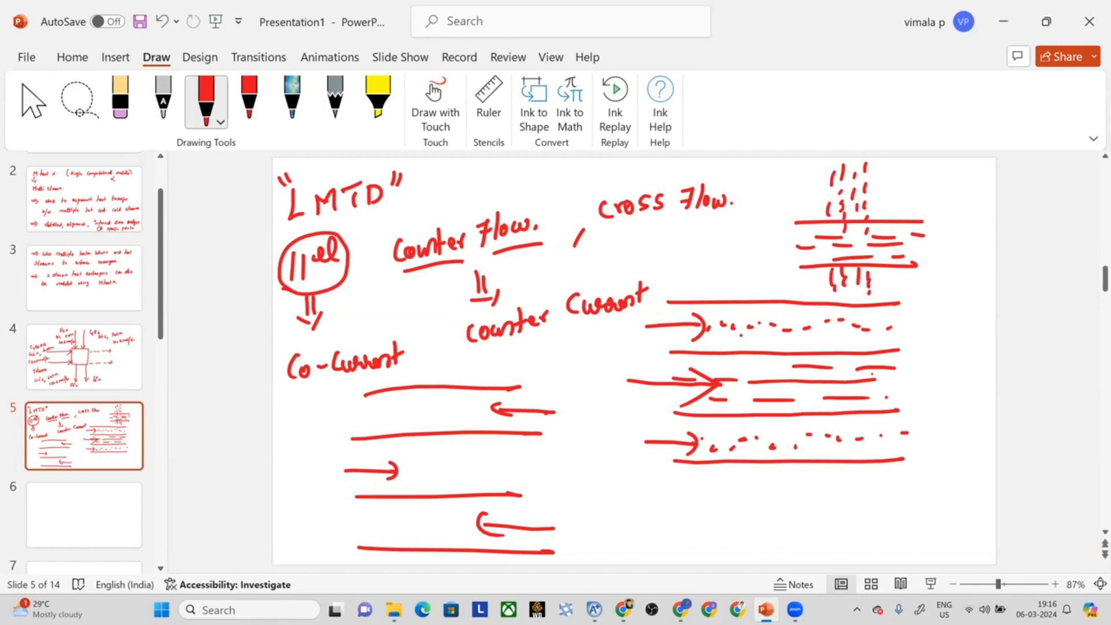
# Step: Mark the cross-flow sketch with a thick stroke and number the parallel, counter and cross-flow sketches with circled 1, 2 and 3
pyautogui.moveTo(866, 203)
pyautogui.mouseDown()
pyautogui.moveTo(884, 204)
pyautogui.moveTo(880, 220)
pyautogui.mouseUp()
pyautogui.moveTo(923, 379); pyautogui.dragTo(924, 401)
pyautogui.moveTo(929, 373)
pyautogui.mouseDown()
pyautogui.moveTo(913, 412)
pyautogui.moveTo(926, 370)
pyautogui.mouseUp()
pyautogui.moveTo(570, 470); pyautogui.dragTo(589, 484)
pyautogui.moveTo(581, 455); pyautogui.dragTo(573, 455)
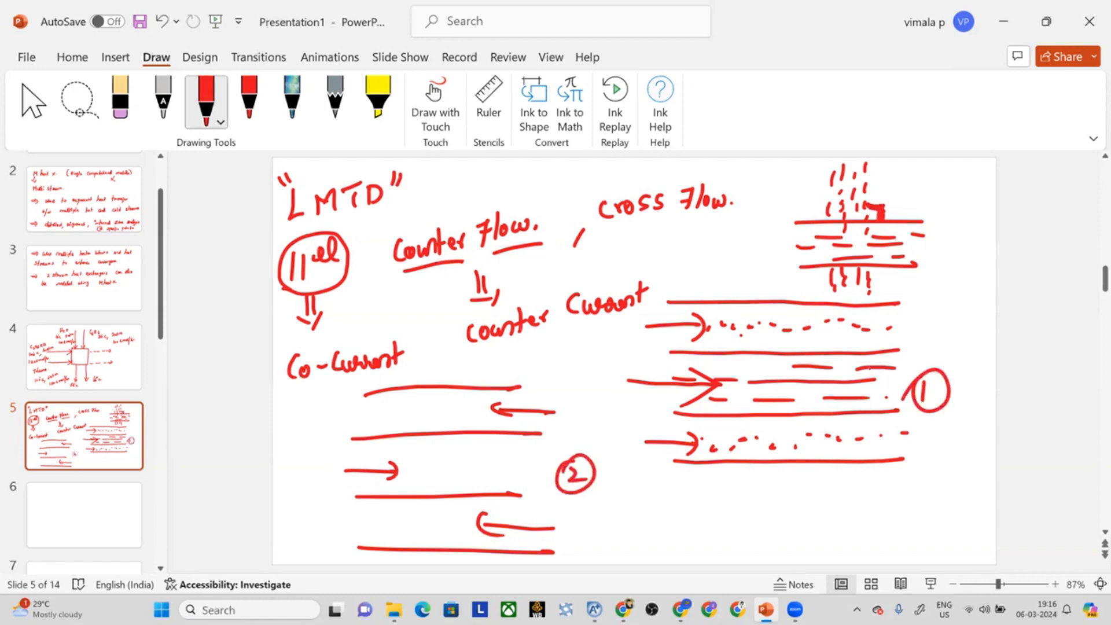
pyautogui.moveTo(934, 214); pyautogui.dragTo(934, 237)
pyautogui.moveTo(955, 203)
pyautogui.mouseDown()
pyautogui.moveTo(949, 246)
pyautogui.moveTo(959, 220)
pyautogui.mouseUp()
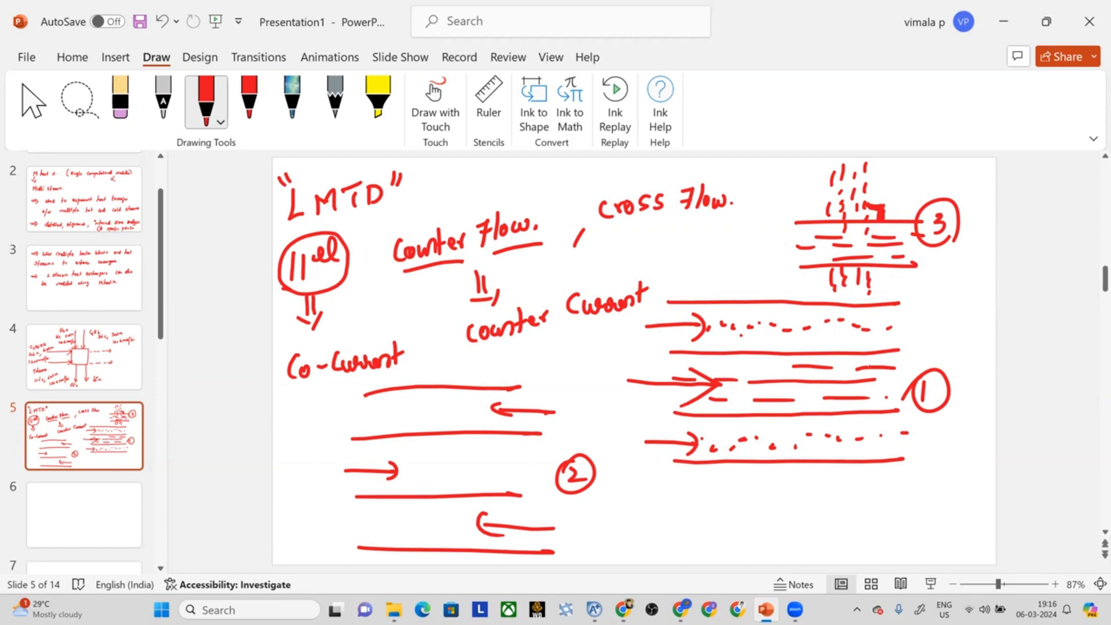
# Step: Draw a scribbled circle beneath Co-Current and add tick marks beside the cross-flow and parallel-flow sketches
pyautogui.moveTo(290, 423)
pyautogui.mouseDown()
pyautogui.moveTo(327, 427)
pyautogui.moveTo(324, 443)
pyautogui.mouseUp()
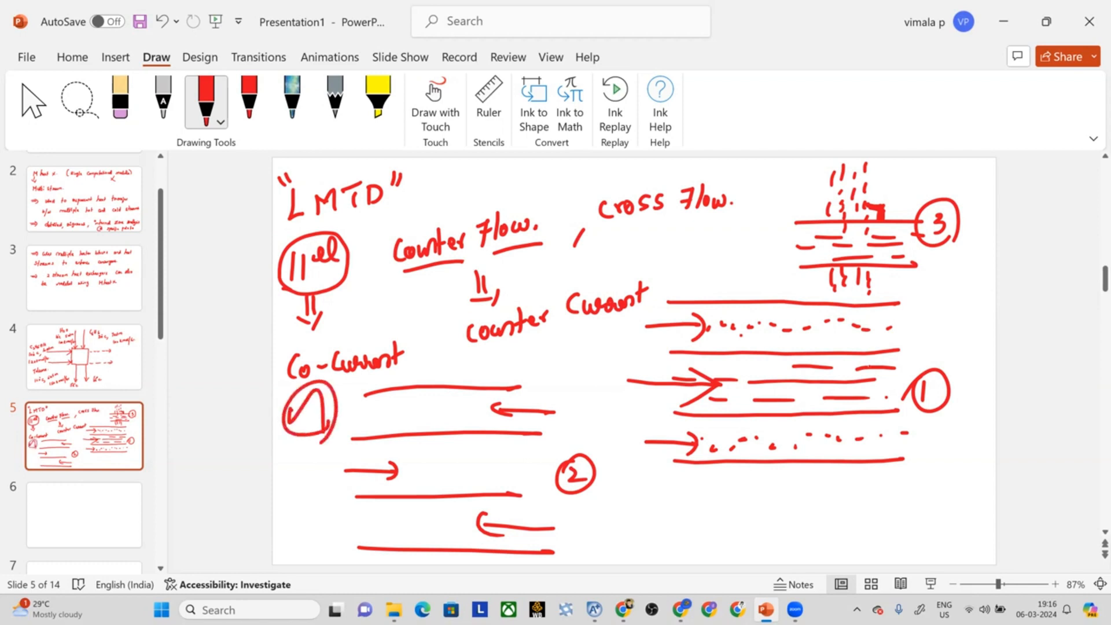
pyautogui.moveTo(331, 385); pyautogui.dragTo(293, 419)
pyautogui.moveTo(746, 246); pyautogui.dragTo(788, 262)
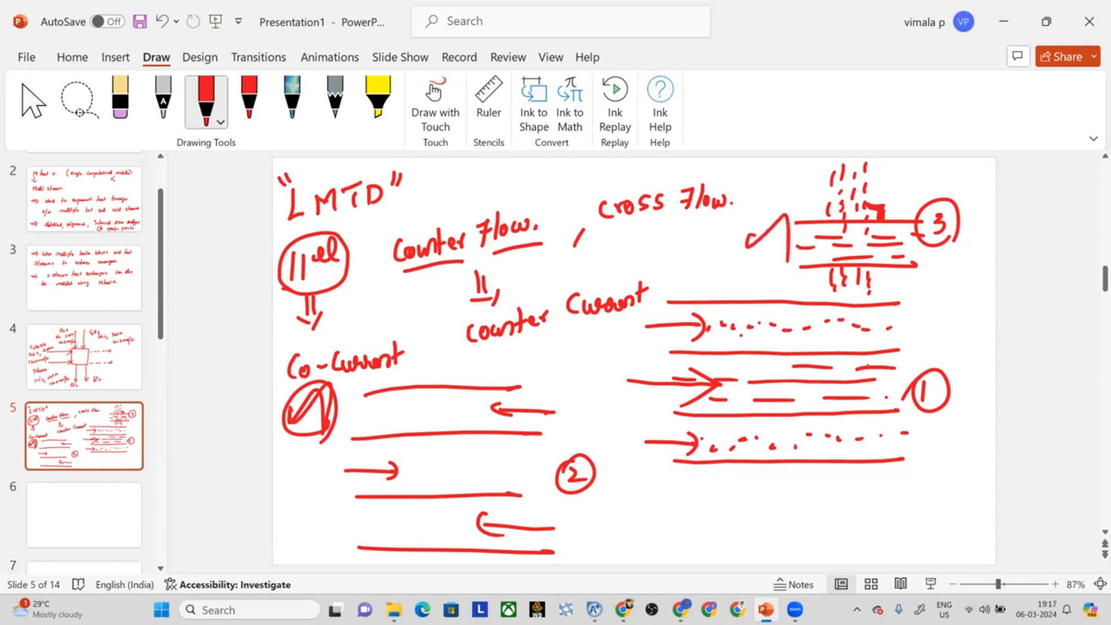
pyautogui.moveTo(946, 361)
pyautogui.mouseDown()
pyautogui.moveTo(981, 334)
pyautogui.moveTo(978, 381)
pyautogui.mouseUp()
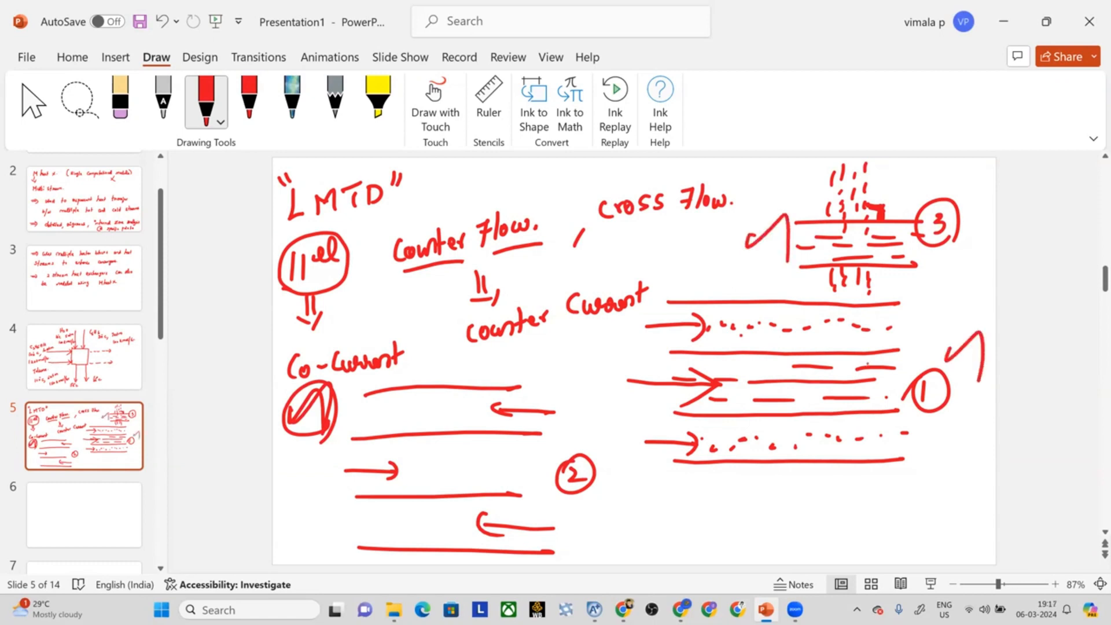
# Step: Trace over the counter-flow sketch's inner walls and middle arrow, extend its upper arrow leftward and add a tick above it
pyautogui.moveTo(342, 470)
pyautogui.mouseDown()
pyautogui.moveTo(381, 468)
pyautogui.moveTo(380, 484)
pyautogui.mouseUp()
pyautogui.moveTo(356, 437); pyautogui.dragTo(389, 433)
pyautogui.moveTo(353, 495); pyautogui.dragTo(500, 498)
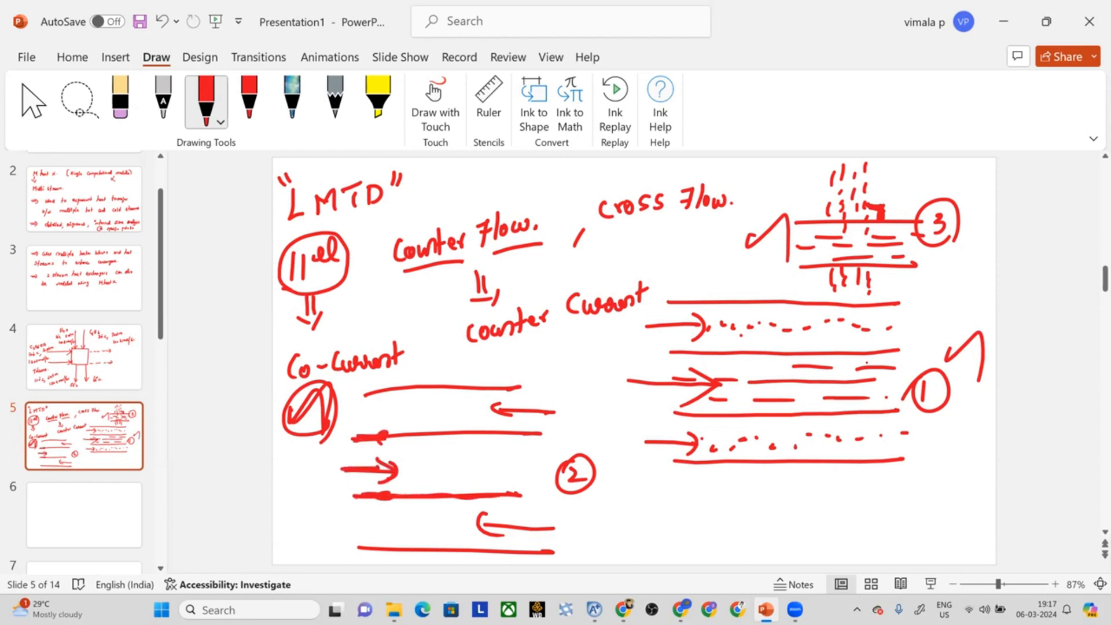
pyautogui.moveTo(388, 435); pyautogui.dragTo(478, 434)
pyautogui.moveTo(560, 411)
pyautogui.mouseDown()
pyautogui.moveTo(522, 408)
pyautogui.moveTo(527, 438)
pyautogui.moveTo(493, 409)
pyautogui.moveTo(354, 408)
pyautogui.mouseUp()
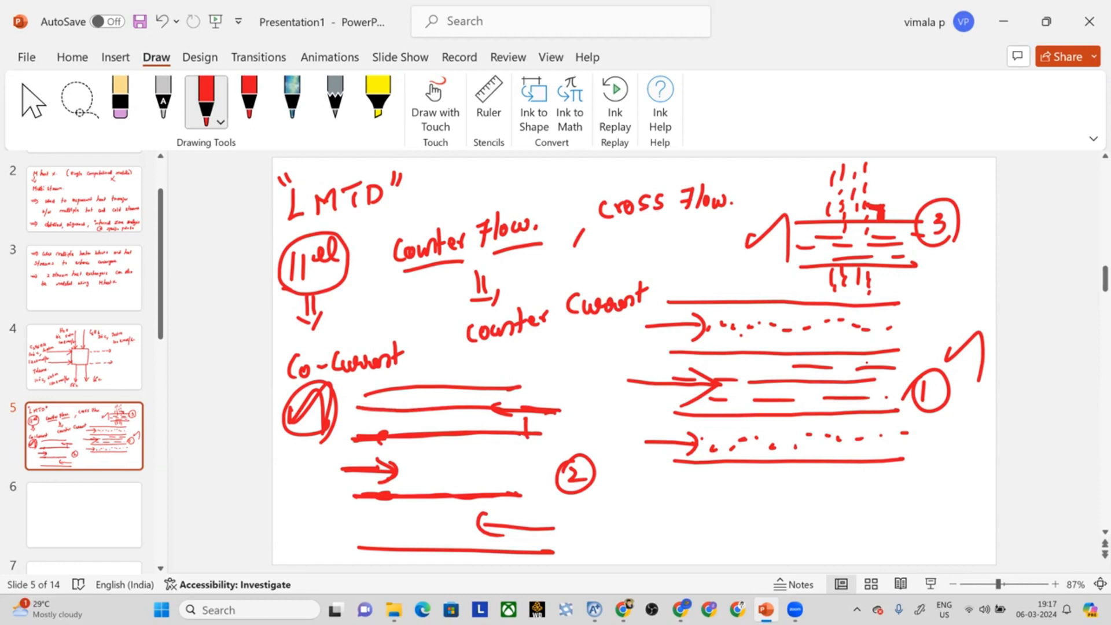
pyautogui.moveTo(455, 374); pyautogui.dragTo(492, 387)
# Step: Add a tick below the parallel-flow sketch, retrace its middle and upper inlet arrows and join them with a vertical double-headed arrow
pyautogui.moveTo(761, 518); pyautogui.dragTo(794, 512)
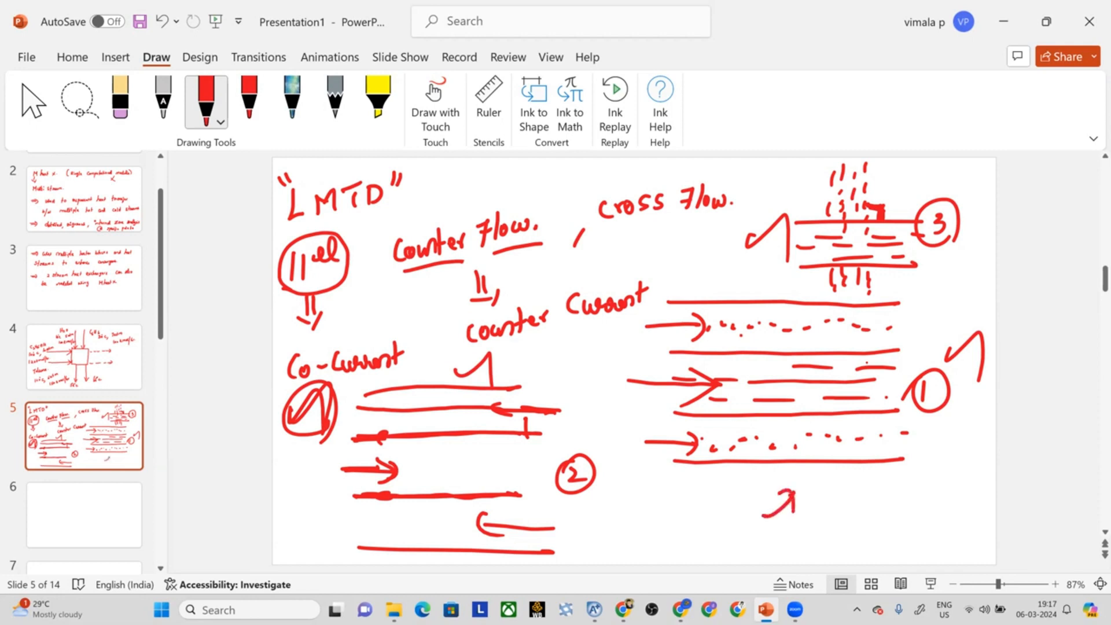
pyautogui.moveTo(633, 383)
pyautogui.mouseDown()
pyautogui.moveTo(703, 380)
pyautogui.moveTo(670, 413)
pyautogui.mouseUp()
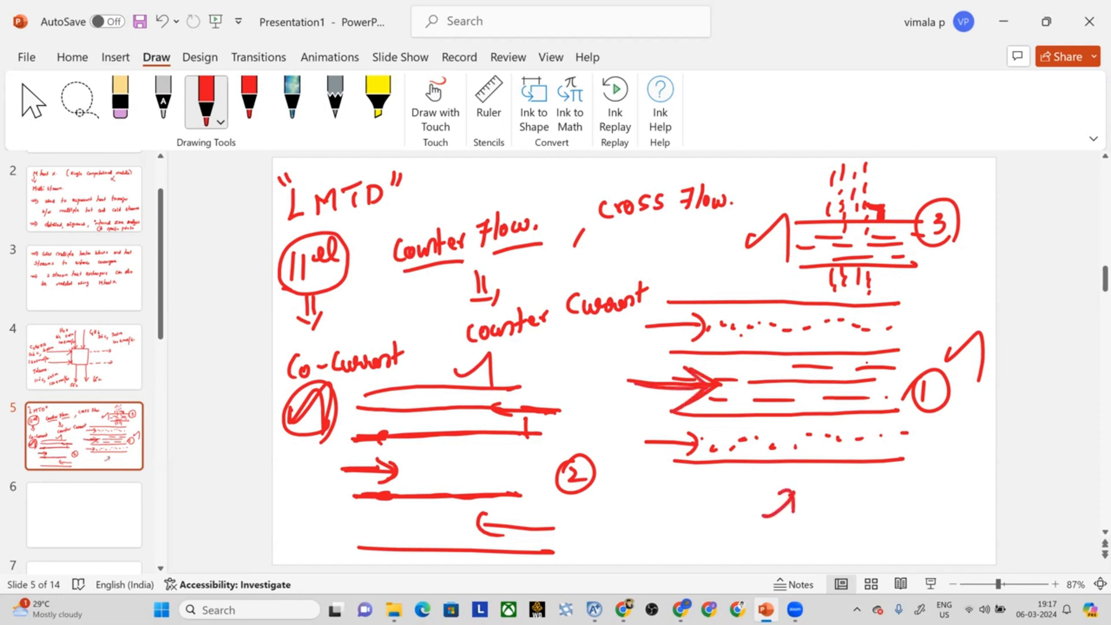
pyautogui.moveTo(637, 329)
pyautogui.mouseDown()
pyautogui.moveTo(698, 331)
pyautogui.moveTo(674, 342)
pyautogui.moveTo(701, 354)
pyautogui.moveTo(712, 379)
pyautogui.moveTo(712, 342)
pyautogui.moveTo(691, 361)
pyautogui.mouseUp()
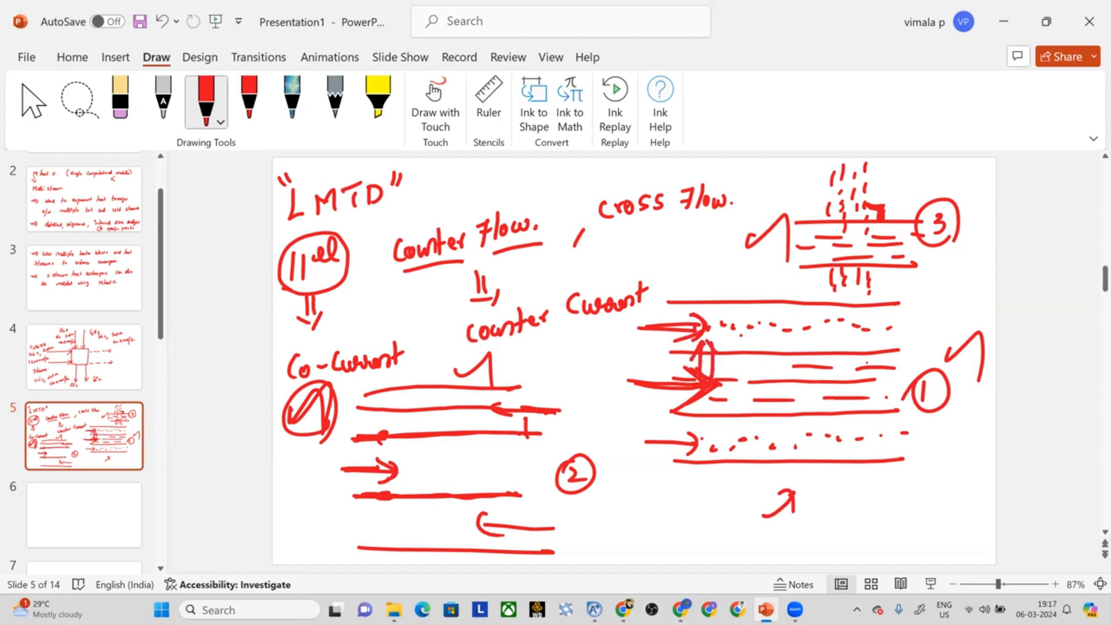
# Step: Circle the cross-flow sketch and handwrite the effectiveness ranking "ε counter > ε cross > ε ||el" at the slide's lower edge
pyautogui.moveTo(825, 291)
pyautogui.mouseDown()
pyautogui.moveTo(916, 285)
pyautogui.moveTo(880, 302)
pyautogui.mouseUp()
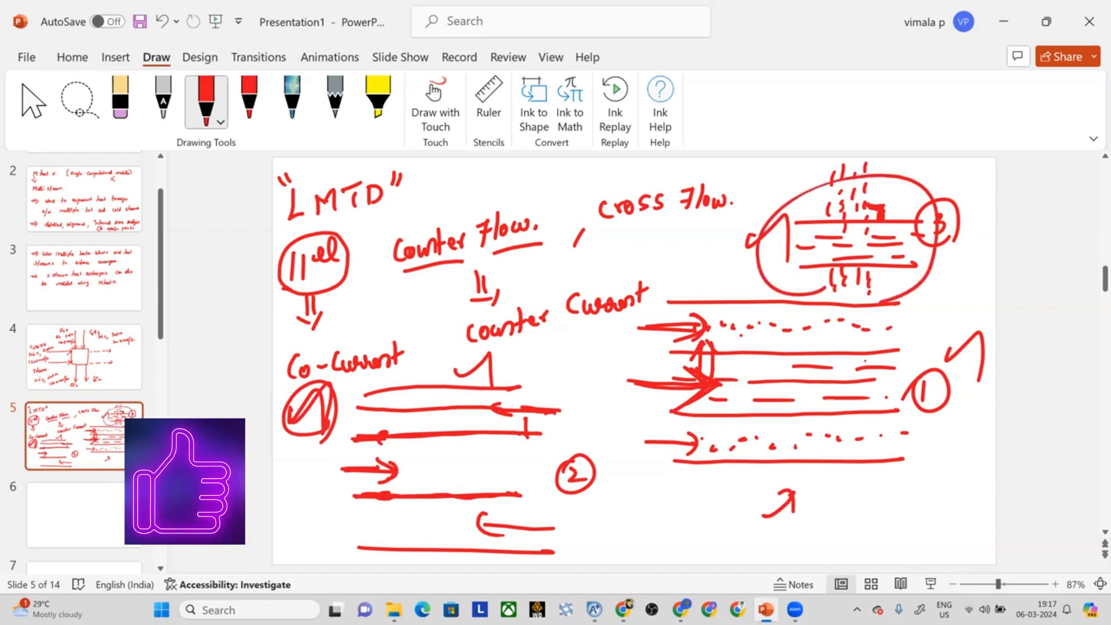
pyautogui.moveTo(710, 512)
pyautogui.mouseDown()
pyautogui.moveTo(713, 538)
pyautogui.moveTo(733, 543)
pyautogui.moveTo(902, 543)
pyautogui.mouseUp()
pyautogui.moveTo(949, 510)
pyautogui.mouseDown()
pyautogui.moveTo(953, 544)
pyautogui.moveTo(985, 514)
pyautogui.mouseUp()
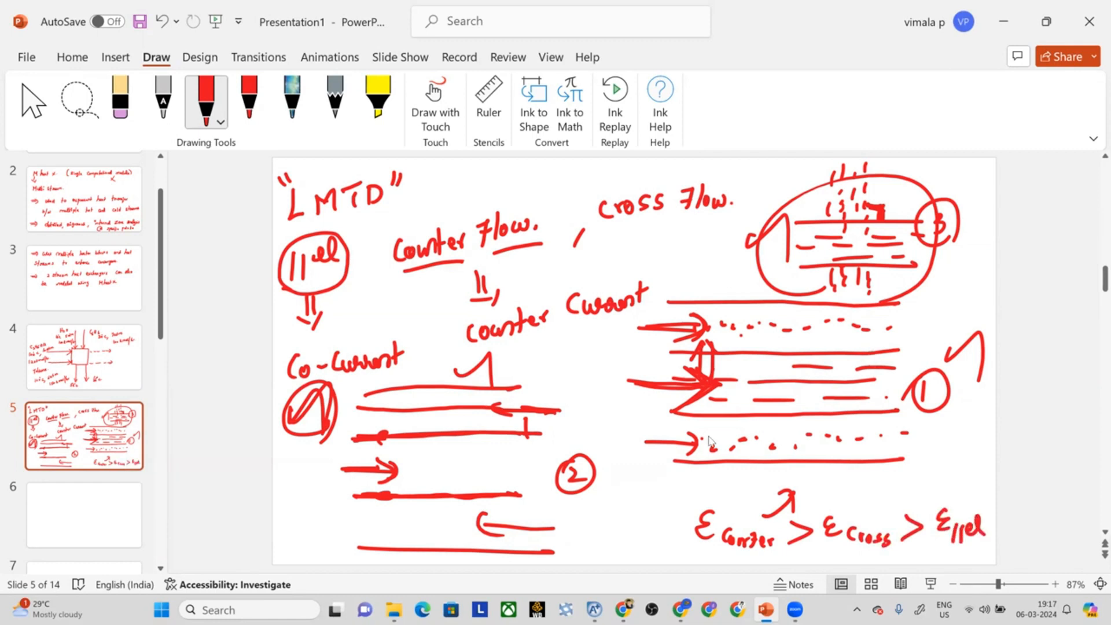
# Step: Go to blank slide 6 and handwrite the parallel shorthand "||el" as a double-underlined heading
pyautogui.click(139, 503)
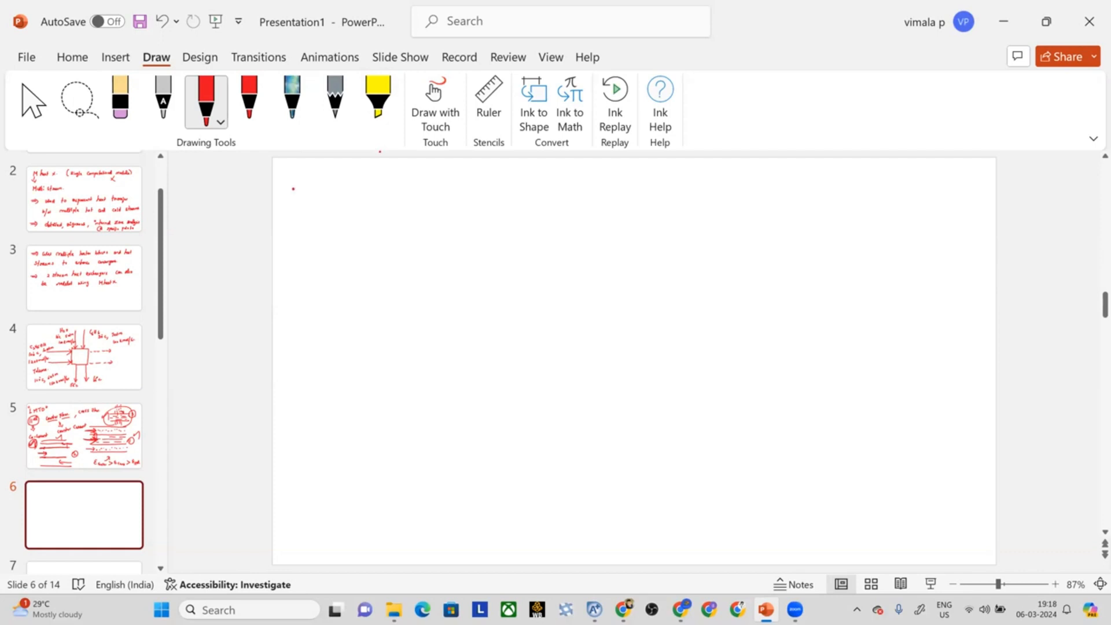
pyautogui.moveTo(294, 189); pyautogui.dragTo(288, 224)
pyautogui.moveTo(305, 187)
pyautogui.mouseDown()
pyautogui.moveTo(302, 222)
pyautogui.moveTo(324, 185)
pyautogui.moveTo(341, 197)
pyautogui.mouseUp()
pyautogui.moveTo(278, 237); pyautogui.dragTo(332, 235)
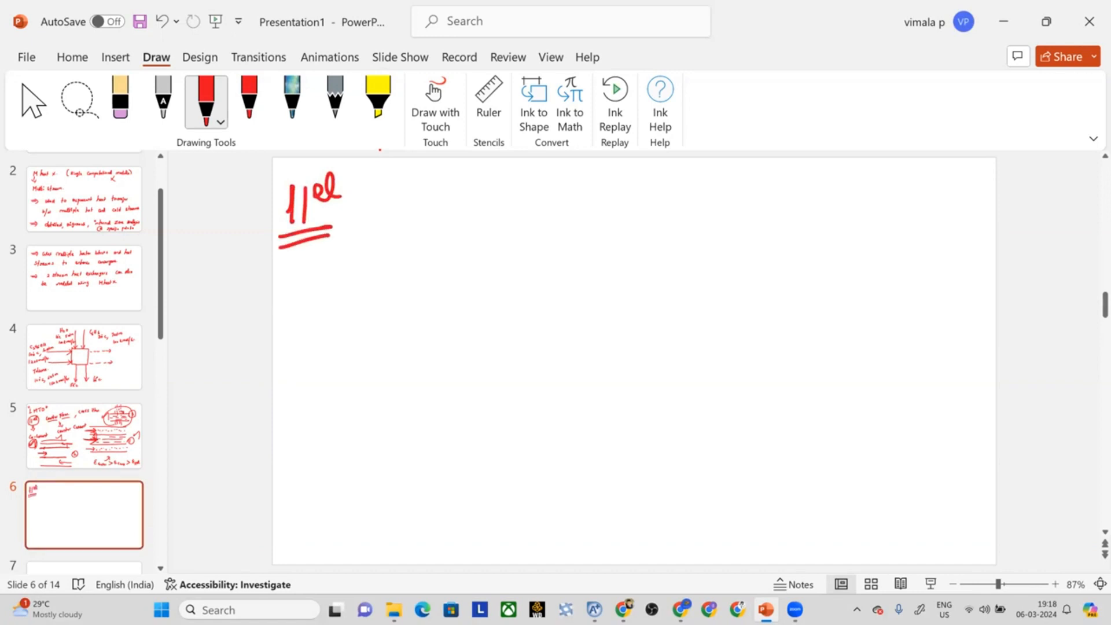
# Step: Draw a falling upper curve and a rising lower curve that converge, and label the upper one T1 to T2 with an arrowhead
pyautogui.moveTo(461, 186)
pyautogui.mouseDown()
pyautogui.moveTo(579, 249)
pyautogui.moveTo(665, 270)
pyautogui.mouseUp()
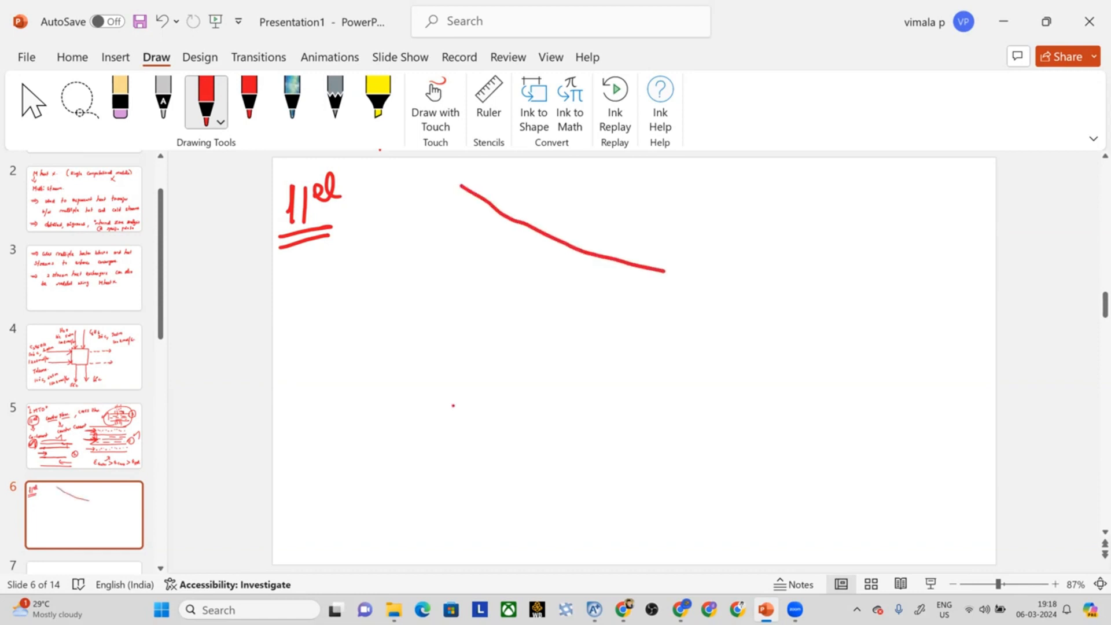
pyautogui.moveTo(447, 408)
pyautogui.mouseDown()
pyautogui.moveTo(583, 344)
pyautogui.moveTo(678, 328)
pyautogui.mouseUp()
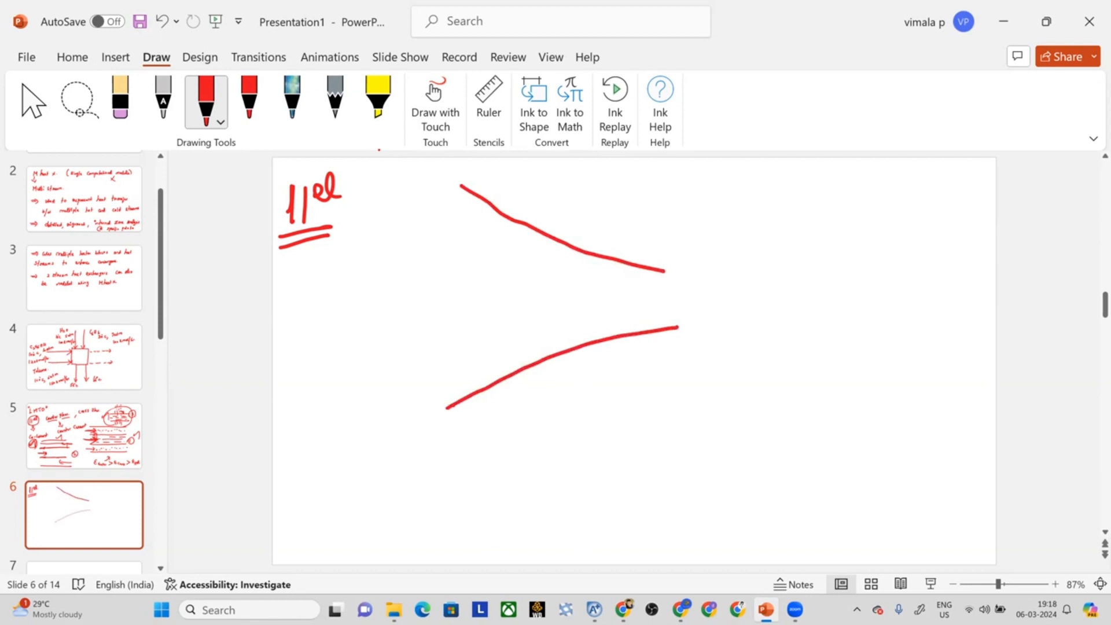
pyautogui.moveTo(487, 197); pyautogui.dragTo(424, 175)
pyautogui.moveTo(388, 169); pyautogui.dragTo(413, 163)
pyautogui.moveTo(402, 168); pyautogui.dragTo(405, 185)
pyautogui.moveTo(411, 175); pyautogui.dragTo(408, 195)
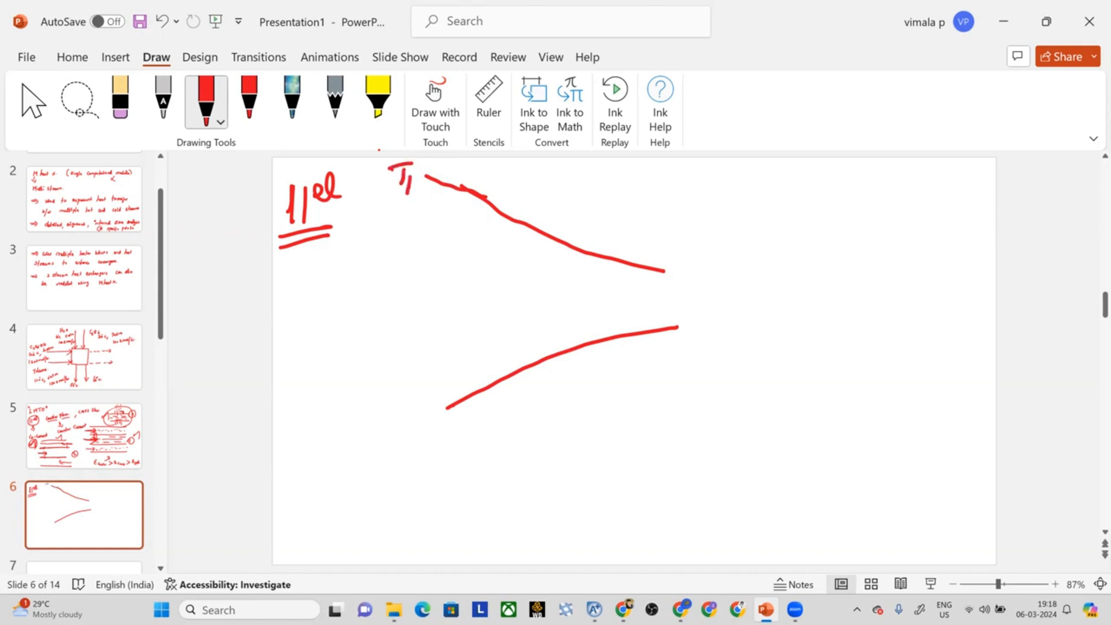
pyautogui.moveTo(539, 218); pyautogui.dragTo(527, 243)
pyautogui.click(666, 275)
pyautogui.moveTo(686, 253)
pyautogui.mouseDown()
pyautogui.moveTo(704, 252)
pyautogui.moveTo(692, 277)
pyautogui.moveTo(720, 279)
pyautogui.mouseUp()
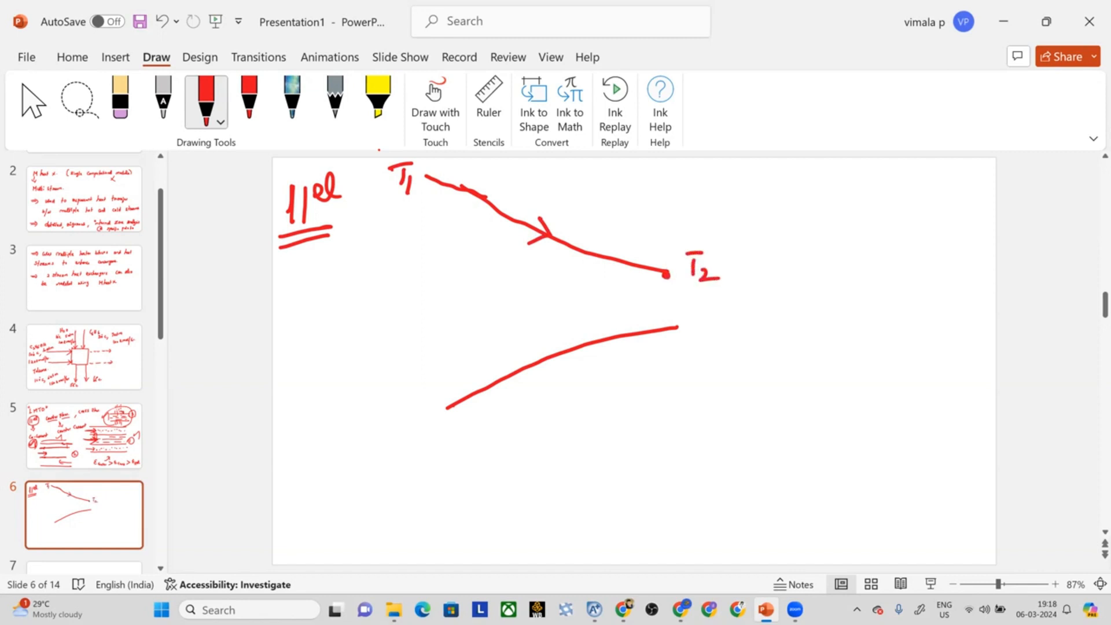
# Step: Label the lower curve's start t1 and its end t2, and add an arrowhead along it
pyautogui.moveTo(447, 409); pyautogui.dragTo(393, 444)
pyautogui.moveTo(385, 429)
pyautogui.mouseDown()
pyautogui.moveTo(397, 427)
pyautogui.moveTo(398, 455)
pyautogui.moveTo(400, 429)
pyautogui.moveTo(404, 455)
pyautogui.mouseUp()
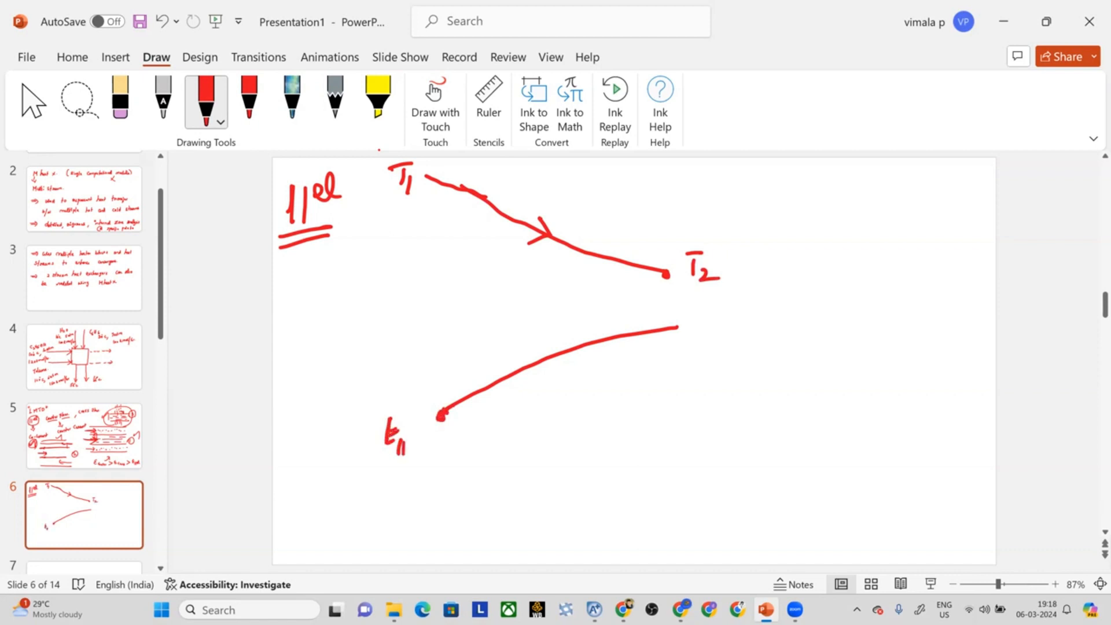
pyautogui.moveTo(582, 335); pyautogui.dragTo(584, 360)
pyautogui.moveTo(699, 312); pyautogui.dragTo(696, 337)
pyautogui.moveTo(692, 324)
pyautogui.mouseDown()
pyautogui.moveTo(706, 321)
pyautogui.moveTo(722, 342)
pyautogui.mouseUp()
pyautogui.click(713, 355)
# Step: Draw a vertical double-headed arrow between T1 and t1 and handwrite "θ1 = T1 - t1" beside it
pyautogui.moveTo(406, 212)
pyautogui.mouseDown()
pyautogui.moveTo(401, 405)
pyautogui.moveTo(417, 381)
pyautogui.moveTo(409, 211)
pyautogui.moveTo(427, 228)
pyautogui.mouseUp()
pyautogui.moveTo(303, 321)
pyautogui.mouseDown()
pyautogui.moveTo(293, 326)
pyautogui.moveTo(305, 322)
pyautogui.mouseUp()
pyautogui.moveTo(291, 336); pyautogui.dragTo(311, 335)
pyautogui.moveTo(320, 340)
pyautogui.mouseDown()
pyautogui.moveTo(320, 355)
pyautogui.moveTo(335, 322)
pyautogui.mouseUp()
pyautogui.moveTo(330, 332); pyautogui.dragTo(359, 302)
pyautogui.moveTo(354, 312); pyautogui.dragTo(353, 329)
pyautogui.moveTo(360, 325)
pyautogui.mouseDown()
pyautogui.moveTo(360, 338)
pyautogui.moveTo(384, 311)
pyautogui.mouseUp()
pyautogui.moveTo(394, 297); pyautogui.dragTo(395, 311)
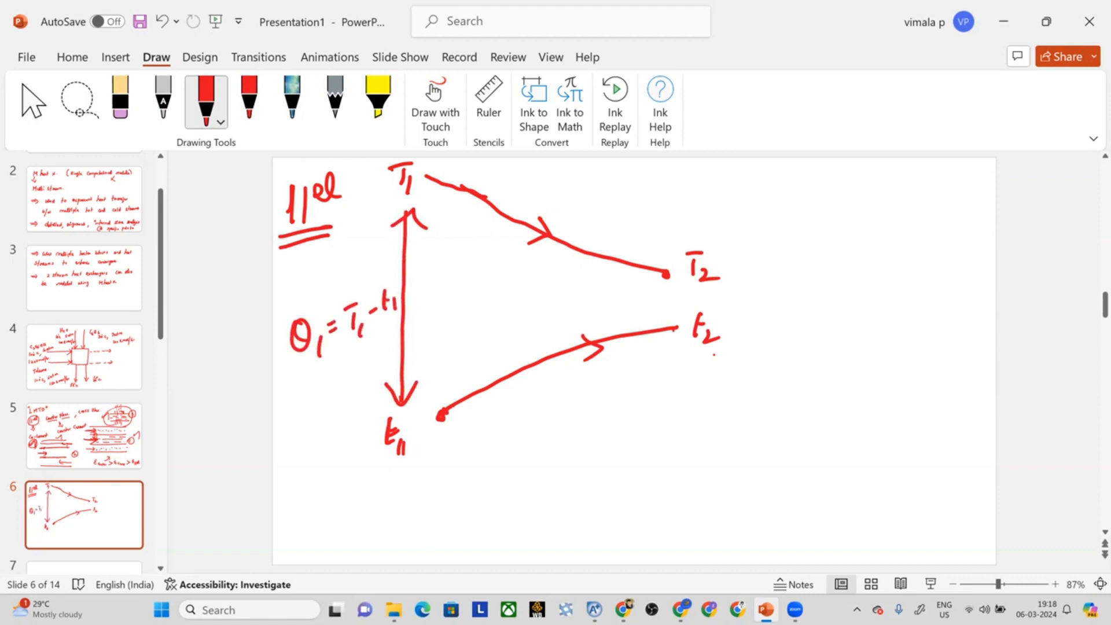
# Step: Draw a short double-headed arrow between the curves' outlet ends and handwrite "θ2 = T2 - t2" beside it
pyautogui.moveTo(662, 285); pyautogui.dragTo(660, 328)
pyautogui.moveTo(661, 328); pyautogui.dragTo(665, 283)
pyautogui.moveTo(665, 282); pyautogui.dragTo(680, 300)
pyautogui.moveTo(746, 292); pyautogui.dragTo(762, 315)
pyautogui.moveTo(774, 297); pyautogui.dragTo(790, 294)
pyautogui.moveTo(800, 284)
pyautogui.mouseDown()
pyautogui.moveTo(812, 278)
pyautogui.moveTo(802, 298)
pyautogui.mouseUp()
pyautogui.moveTo(808, 295); pyautogui.dragTo(816, 301)
pyautogui.moveTo(823, 287); pyautogui.dragTo(847, 289)
pyautogui.moveTo(828, 283); pyautogui.dragTo(868, 283)
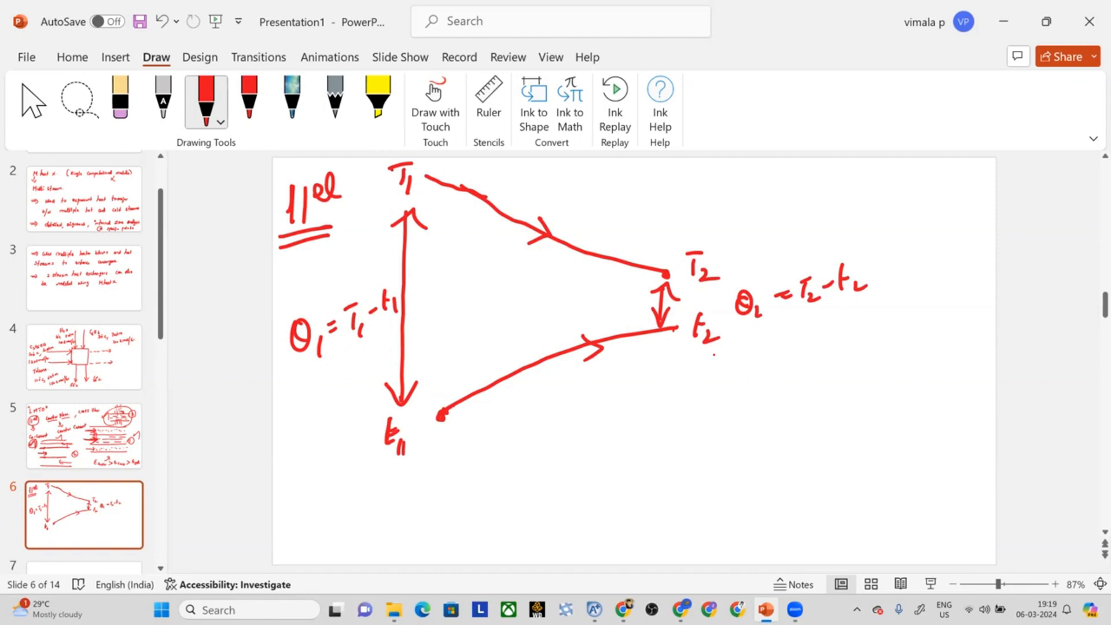
# Step: Extend both temperature curves beyond T2 and t2 with dashes and lines until they meet near the slide's edge
pyautogui.click(674, 275)
pyautogui.click(685, 280)
pyautogui.moveTo(679, 273); pyautogui.dragTo(693, 277)
pyautogui.moveTo(721, 278); pyautogui.dragTo(738, 281)
pyautogui.moveTo(753, 282); pyautogui.dragTo(776, 283)
pyautogui.moveTo(805, 285); pyautogui.dragTo(890, 291)
pyautogui.moveTo(907, 291); pyautogui.dragTo(939, 290)
pyautogui.moveTo(682, 327); pyautogui.dragTo(695, 323)
pyautogui.moveTo(711, 322); pyautogui.dragTo(732, 318)
pyautogui.moveTo(738, 316)
pyautogui.mouseDown()
pyautogui.moveTo(987, 294)
pyautogui.moveTo(958, 294)
pyautogui.mouseUp()
# Step: Handwrite "T2 = t2" above the meeting point, circle it and add strokes over the circle
pyautogui.moveTo(918, 229); pyautogui.dragTo(939, 225)
pyautogui.moveTo(932, 226)
pyautogui.mouseDown()
pyautogui.moveTo(934, 248)
pyautogui.moveTo(952, 250)
pyautogui.moveTo(966, 235)
pyautogui.mouseUp()
pyautogui.moveTo(956, 244); pyautogui.dragTo(973, 240)
pyautogui.click(984, 233)
pyautogui.moveTo(967, 234); pyautogui.dragTo(992, 242)
pyautogui.moveTo(989, 255)
pyautogui.mouseDown()
pyautogui.moveTo(900, 234)
pyautogui.moveTo(998, 245)
pyautogui.mouseUp()
pyautogui.moveTo(954, 180)
pyautogui.mouseDown()
pyautogui.moveTo(922, 217)
pyautogui.moveTo(992, 182)
pyautogui.moveTo(987, 220)
pyautogui.mouseUp()
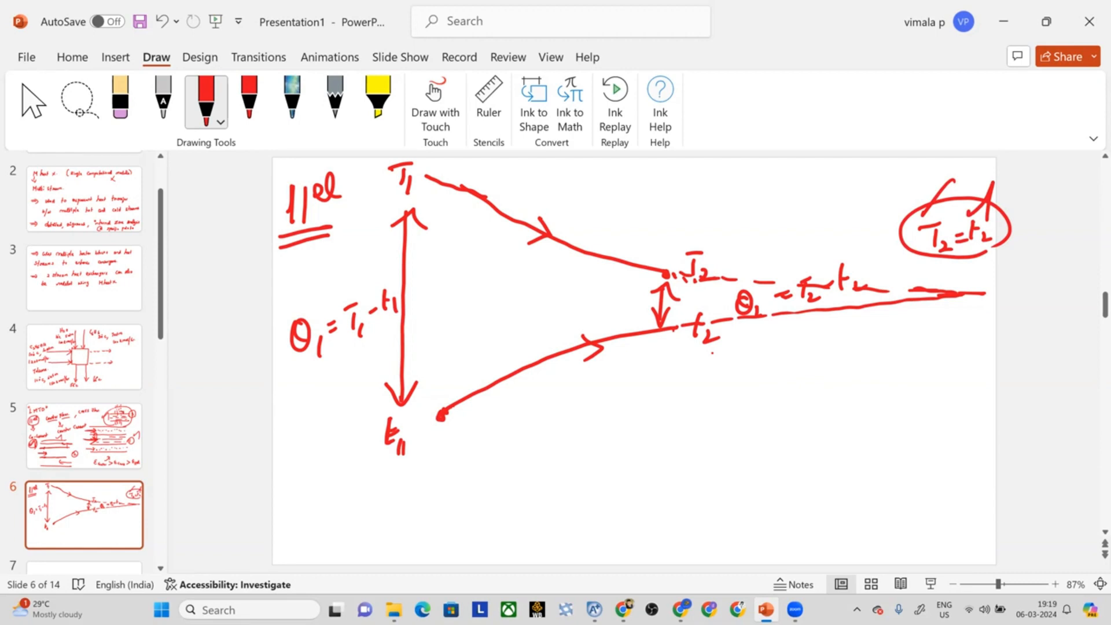
# Step: Draw a curved downward arrow between the two curves and handwrite "t2 ≯ T2" beside the circled equality
pyautogui.moveTo(586, 259); pyautogui.dragTo(581, 322)
pyautogui.moveTo(586, 309); pyautogui.dragTo(582, 329)
pyautogui.moveTo(803, 175)
pyautogui.mouseDown()
pyautogui.moveTo(802, 212)
pyautogui.moveTo(826, 216)
pyautogui.moveTo(845, 197)
pyautogui.moveTo(844, 212)
pyautogui.mouseUp()
pyautogui.moveTo(880, 176); pyautogui.dragTo(900, 172)
pyautogui.moveTo(887, 174)
pyautogui.mouseDown()
pyautogui.moveTo(885, 194)
pyautogui.moveTo(912, 194)
pyautogui.mouseUp()
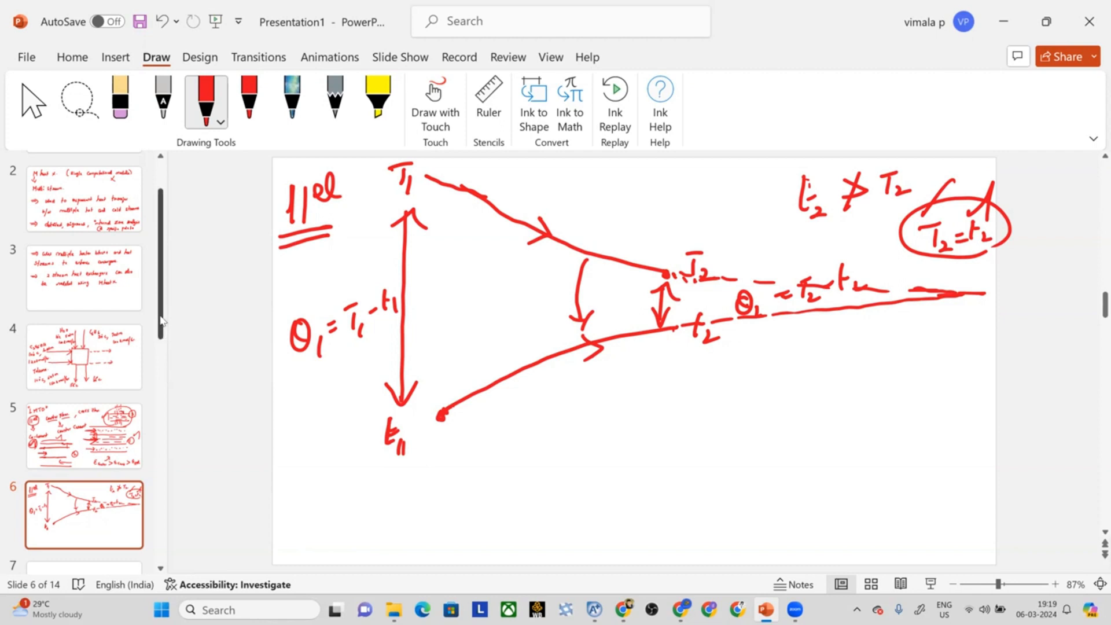
# Step: Open blank slide 7 and handwrite the underlined heading "Counter Flow"
pyautogui.moveTo(160, 322); pyautogui.dragTo(161, 390)
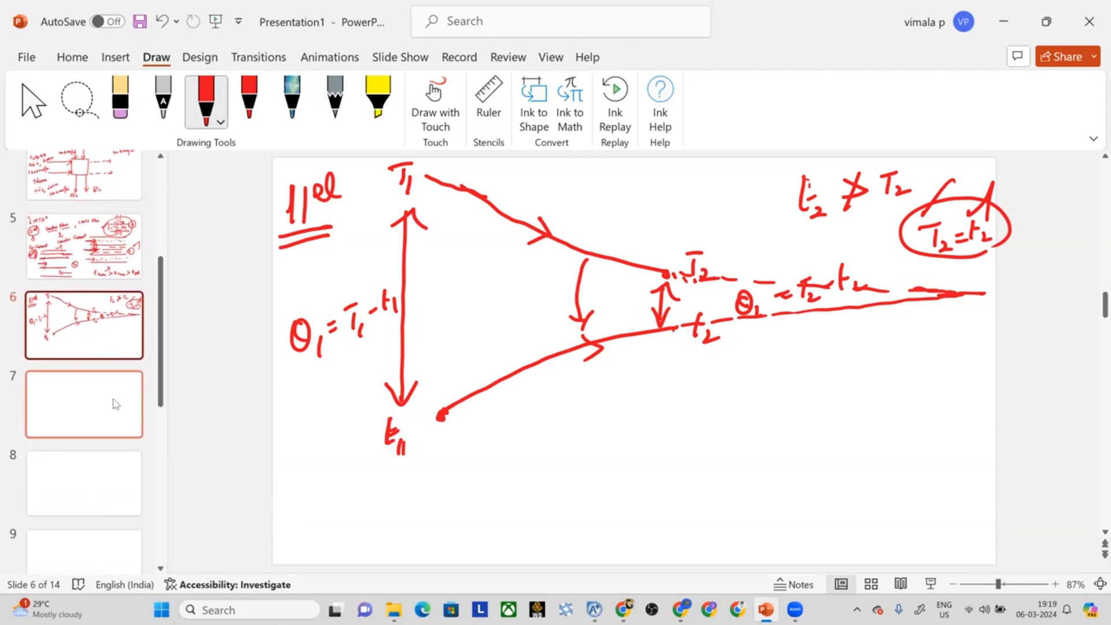
pyautogui.click(115, 402)
pyautogui.moveTo(313, 195)
pyautogui.mouseDown()
pyautogui.moveTo(313, 217)
pyautogui.moveTo(371, 212)
pyautogui.mouseUp()
pyautogui.moveTo(373, 202)
pyautogui.mouseDown()
pyautogui.moveTo(405, 212)
pyautogui.moveTo(411, 196)
pyautogui.mouseUp()
pyautogui.moveTo(426, 182)
pyautogui.mouseDown()
pyautogui.moveTo(420, 207)
pyautogui.moveTo(434, 207)
pyautogui.mouseUp()
pyautogui.moveTo(435, 195)
pyautogui.mouseDown()
pyautogui.moveTo(447, 206)
pyautogui.moveTo(448, 189)
pyautogui.mouseUp()
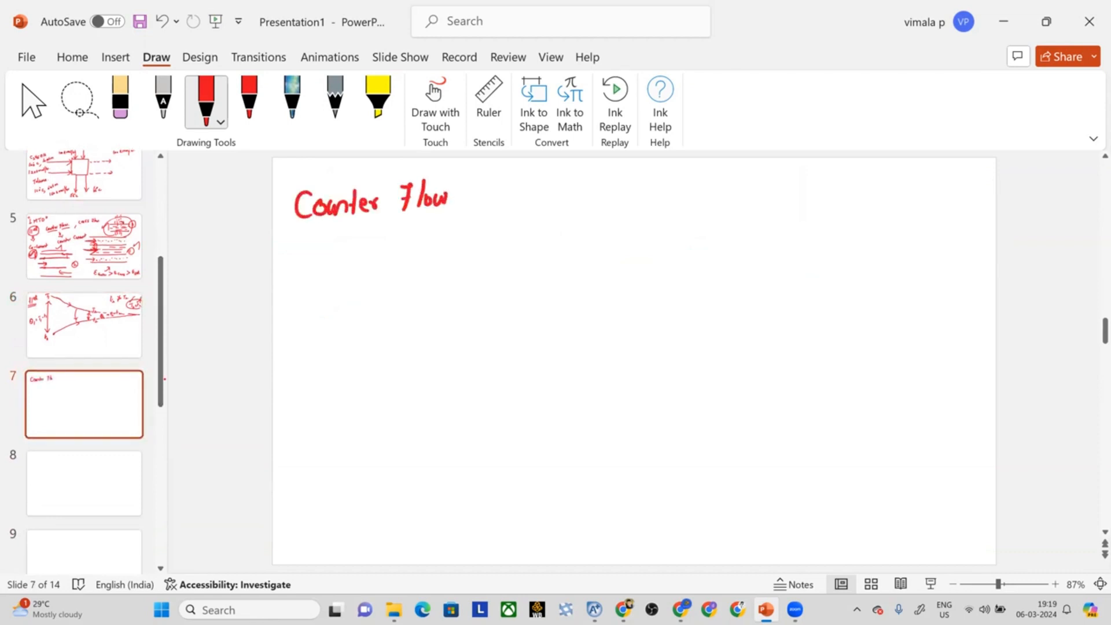
pyautogui.moveTo(303, 230); pyautogui.dragTo(379, 222)
# Step: Draw two roughly parallel descending curves, add a rightward arrowhead on the upper one, and label its ends T1 and T2
pyautogui.moveTo(398, 222)
pyautogui.mouseDown()
pyautogui.moveTo(439, 219)
pyautogui.moveTo(700, 319)
pyautogui.mouseUp()
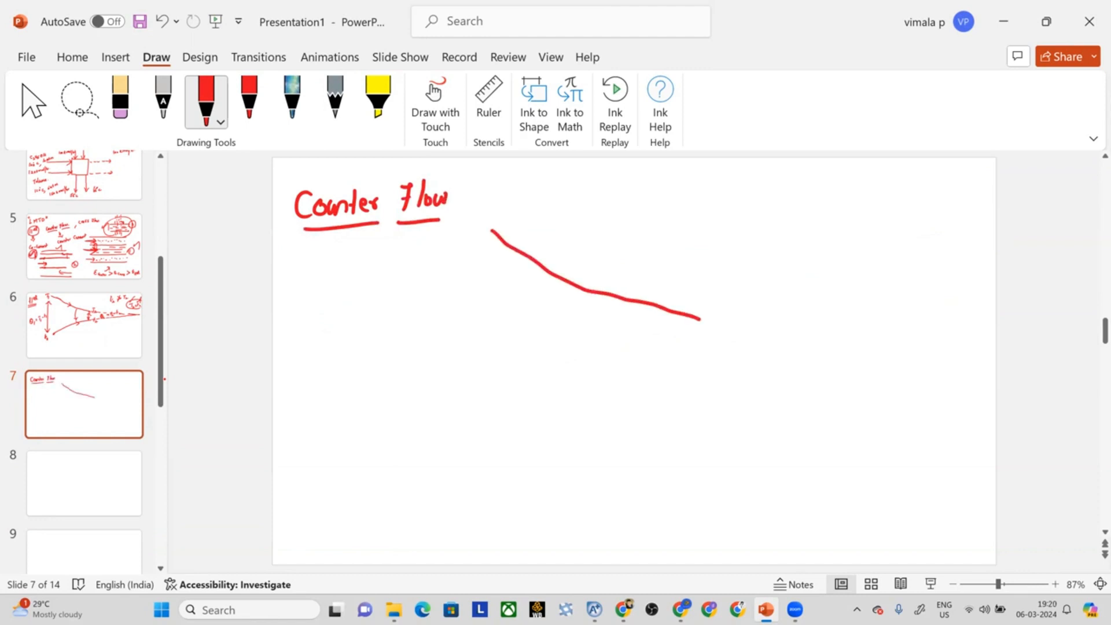
pyautogui.moveTo(449, 320)
pyautogui.mouseDown()
pyautogui.moveTo(472, 344)
pyautogui.moveTo(576, 396)
pyautogui.moveTo(677, 421)
pyautogui.mouseUp()
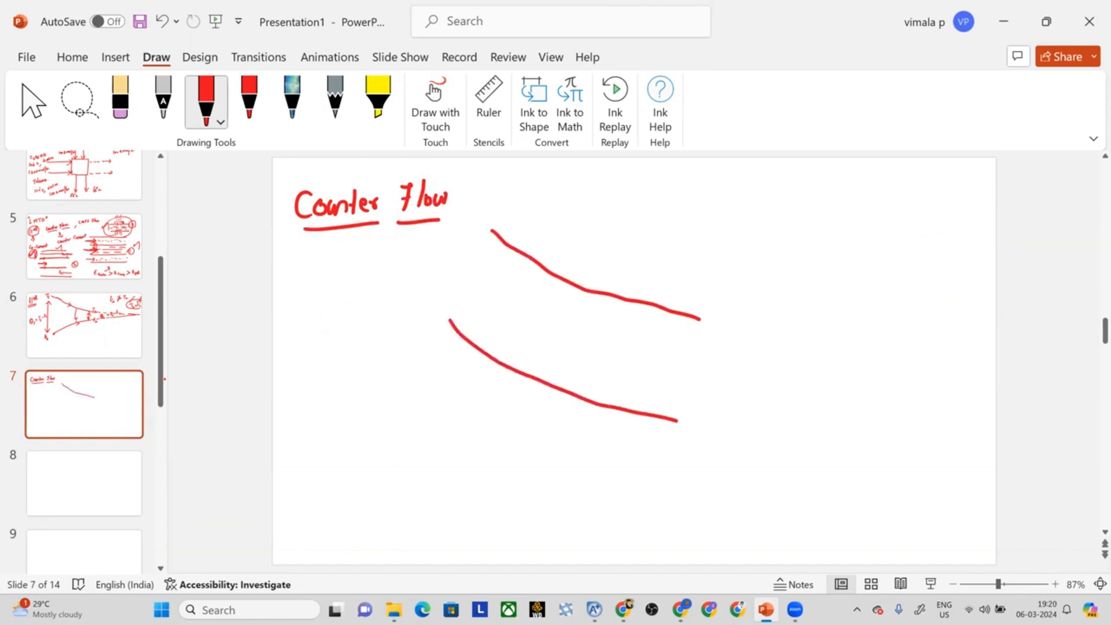
pyautogui.moveTo(591, 271)
pyautogui.mouseDown()
pyautogui.moveTo(609, 293)
pyautogui.moveTo(579, 307)
pyautogui.mouseUp()
pyautogui.moveTo(477, 199)
pyautogui.mouseDown()
pyautogui.moveTo(494, 195)
pyautogui.moveTo(489, 216)
pyautogui.mouseUp()
pyautogui.moveTo(495, 208); pyautogui.dragTo(496, 220)
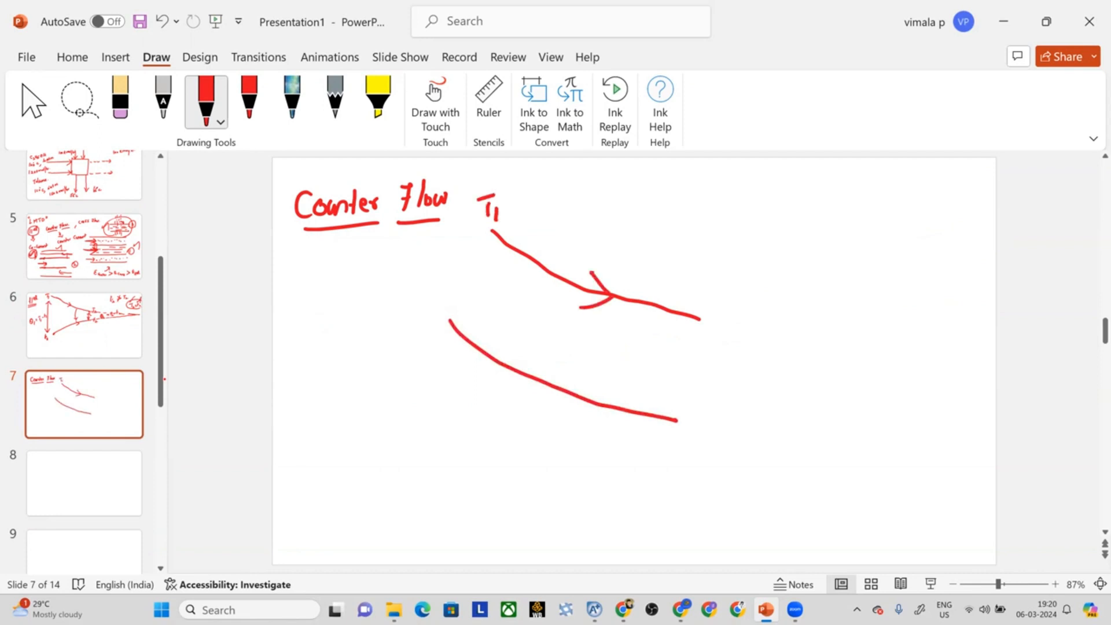
pyautogui.moveTo(713, 309); pyautogui.dragTo(727, 306)
pyautogui.moveTo(721, 311)
pyautogui.mouseDown()
pyautogui.moveTo(718, 329)
pyautogui.moveTo(745, 330)
pyautogui.mouseUp()
# Step: Add a leftward arrowhead on the lower curve and label its inlet t1 and its outlet t2
pyautogui.moveTo(557, 387); pyautogui.dragTo(561, 405)
pyautogui.moveTo(557, 386); pyautogui.dragTo(583, 383)
pyautogui.moveTo(704, 406); pyautogui.dragTo(702, 435)
pyautogui.moveTo(701, 422)
pyautogui.mouseDown()
pyautogui.moveTo(714, 418)
pyautogui.moveTo(720, 448)
pyautogui.mouseUp()
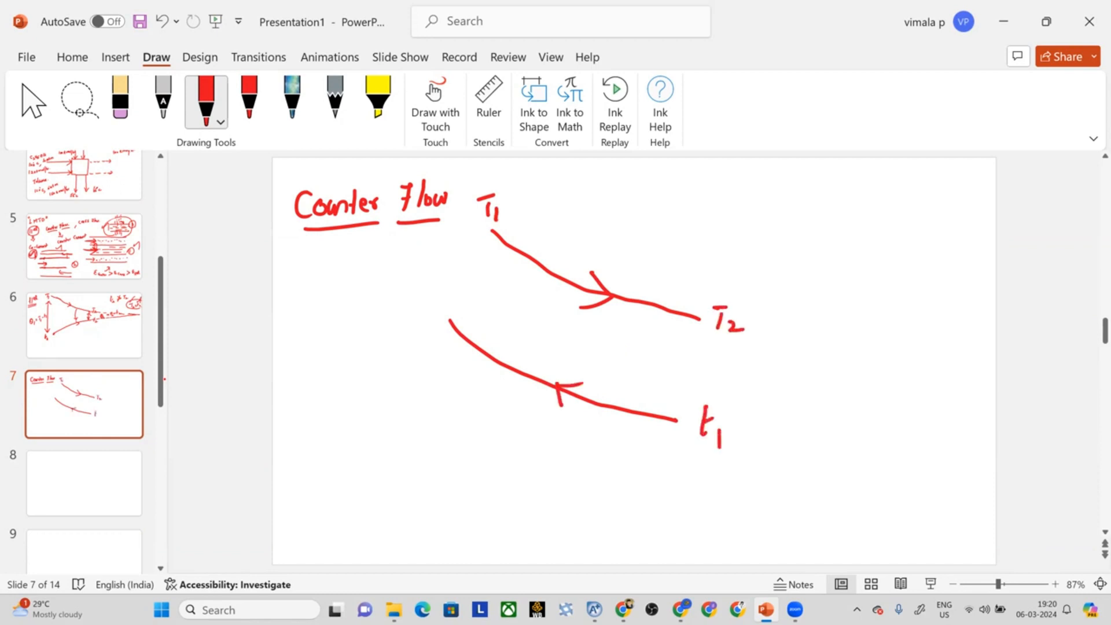
pyautogui.moveTo(420, 324)
pyautogui.mouseDown()
pyautogui.moveTo(422, 352)
pyautogui.moveTo(429, 332)
pyautogui.mouseUp()
pyautogui.moveTo(436, 343); pyautogui.dragTo(447, 351)
# Step: Draw a vertical double-headed arrow between T1 and t2 and handwrite "θ1 = T1 - t2" beside it
pyautogui.click(461, 229)
pyautogui.moveTo(461, 231)
pyautogui.mouseDown()
pyautogui.moveTo(457, 315)
pyautogui.moveTo(480, 248)
pyautogui.mouseUp()
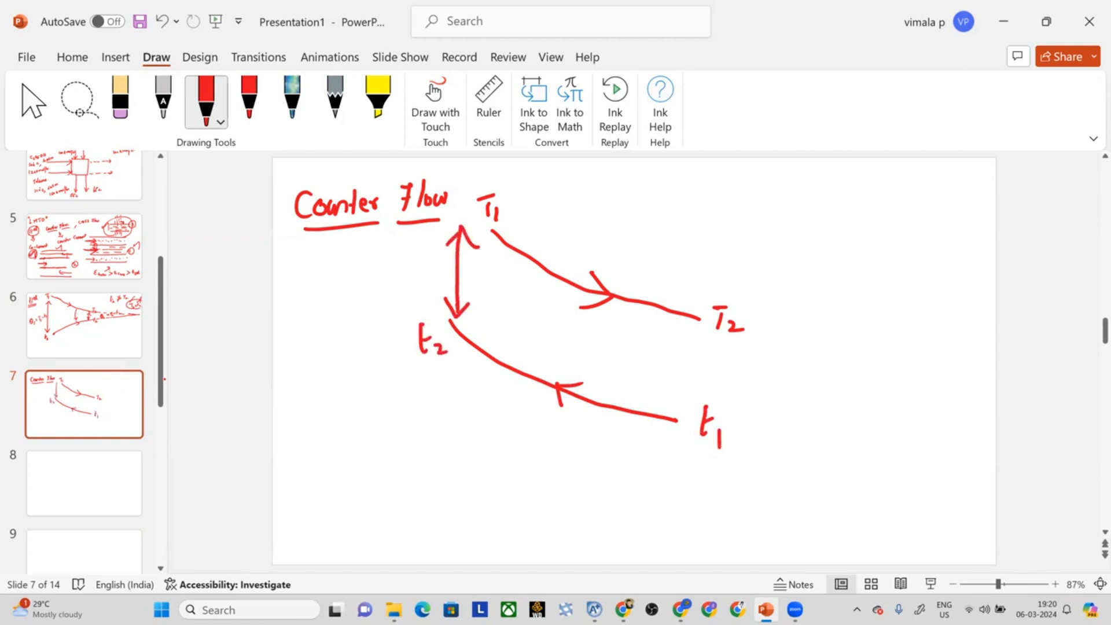
pyautogui.moveTo(307, 293); pyautogui.dragTo(307, 294)
pyautogui.moveTo(298, 307)
pyautogui.mouseDown()
pyautogui.moveTo(317, 307)
pyautogui.moveTo(325, 325)
pyautogui.mouseUp()
pyautogui.moveTo(332, 298); pyautogui.dragTo(348, 298)
pyautogui.moveTo(352, 281); pyautogui.dragTo(366, 272)
pyautogui.moveTo(362, 283)
pyautogui.mouseDown()
pyautogui.moveTo(371, 304)
pyautogui.moveTo(388, 278)
pyautogui.mouseUp()
pyautogui.moveTo(400, 260)
pyautogui.mouseDown()
pyautogui.moveTo(405, 283)
pyautogui.moveTo(412, 270)
pyautogui.mouseUp()
pyautogui.moveTo(410, 275); pyautogui.dragTo(423, 284)
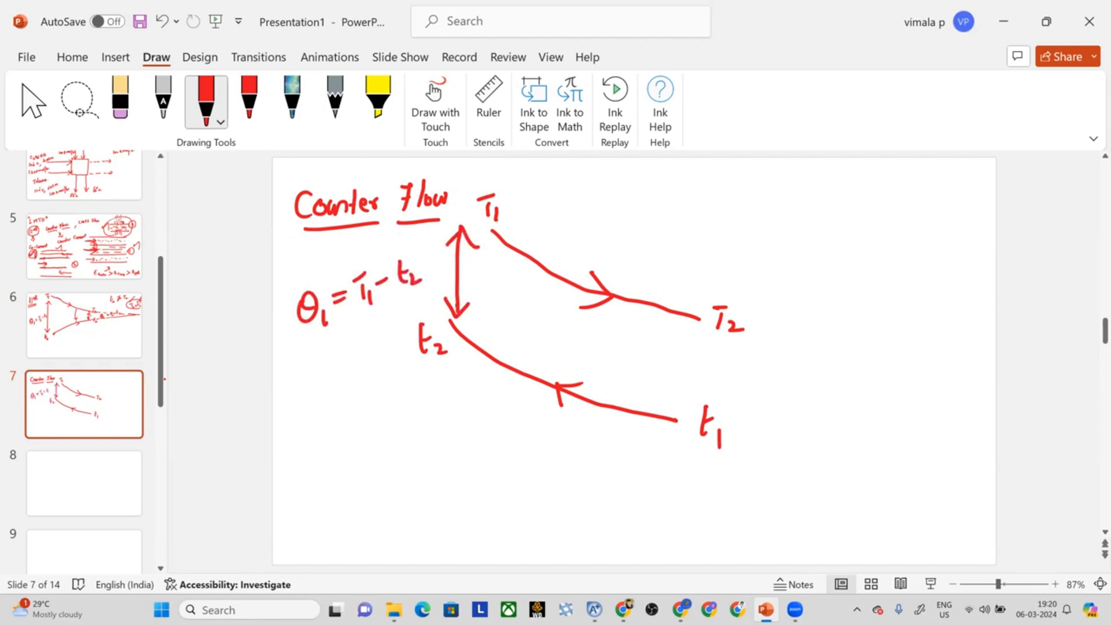
# Step: Draw a vertical double-headed arrow between T2 and t1 and handwrite "θ2 = T2 - t1" beside it
pyautogui.moveTo(675, 321)
pyautogui.mouseDown()
pyautogui.moveTo(676, 411)
pyautogui.moveTo(683, 399)
pyautogui.mouseUp()
pyautogui.moveTo(661, 345)
pyautogui.mouseDown()
pyautogui.moveTo(691, 335)
pyautogui.moveTo(734, 365)
pyautogui.mouseUp()
pyautogui.moveTo(744, 370)
pyautogui.mouseDown()
pyautogui.moveTo(755, 378)
pyautogui.moveTo(773, 355)
pyautogui.mouseUp()
pyautogui.moveTo(762, 367); pyautogui.dragTo(806, 337)
pyautogui.moveTo(793, 342)
pyautogui.mouseDown()
pyautogui.moveTo(794, 363)
pyautogui.moveTo(818, 363)
pyautogui.moveTo(838, 344)
pyautogui.mouseUp()
pyautogui.moveTo(847, 324)
pyautogui.mouseDown()
pyautogui.moveTo(849, 351)
pyautogui.moveTo(855, 336)
pyautogui.mouseUp()
pyautogui.moveTo(859, 336); pyautogui.dragTo(862, 352)
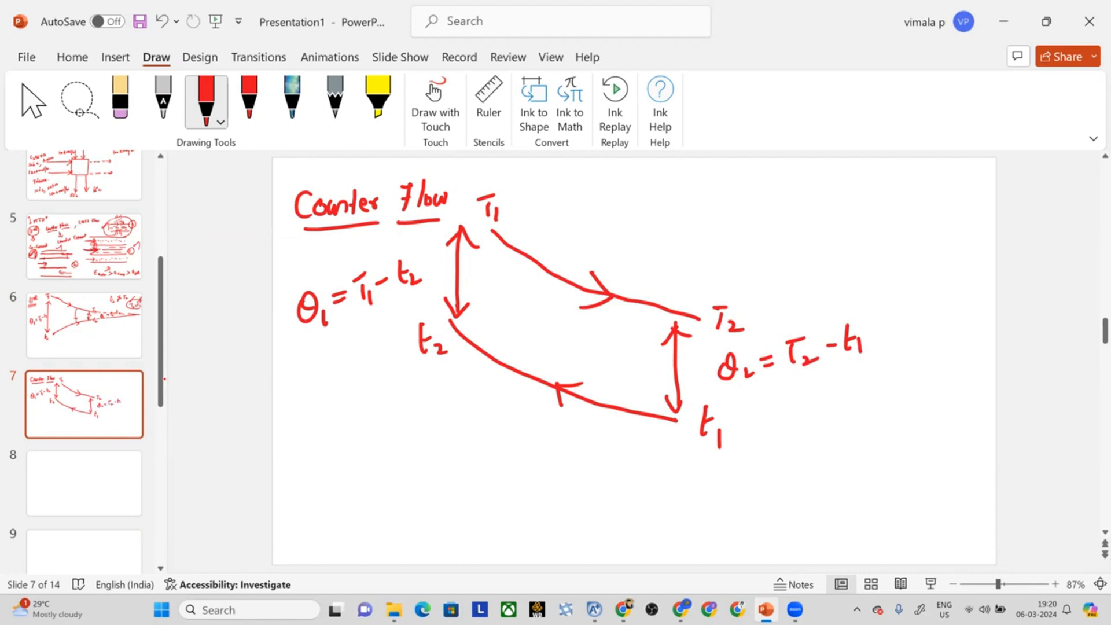
# Step: Handwrite "LMTD = θ1 - θ2" below the counter flow curves as the start of the formula
pyautogui.moveTo(295, 454)
pyautogui.mouseDown()
pyautogui.moveTo(311, 479)
pyautogui.moveTo(355, 452)
pyautogui.mouseUp()
pyautogui.moveTo(346, 458)
pyautogui.mouseDown()
pyautogui.moveTo(344, 476)
pyautogui.moveTo(360, 474)
pyautogui.mouseUp()
pyautogui.moveTo(360, 452)
pyautogui.mouseDown()
pyautogui.moveTo(363, 475)
pyautogui.moveTo(393, 455)
pyautogui.mouseUp()
pyautogui.moveTo(385, 465); pyautogui.dragTo(395, 462)
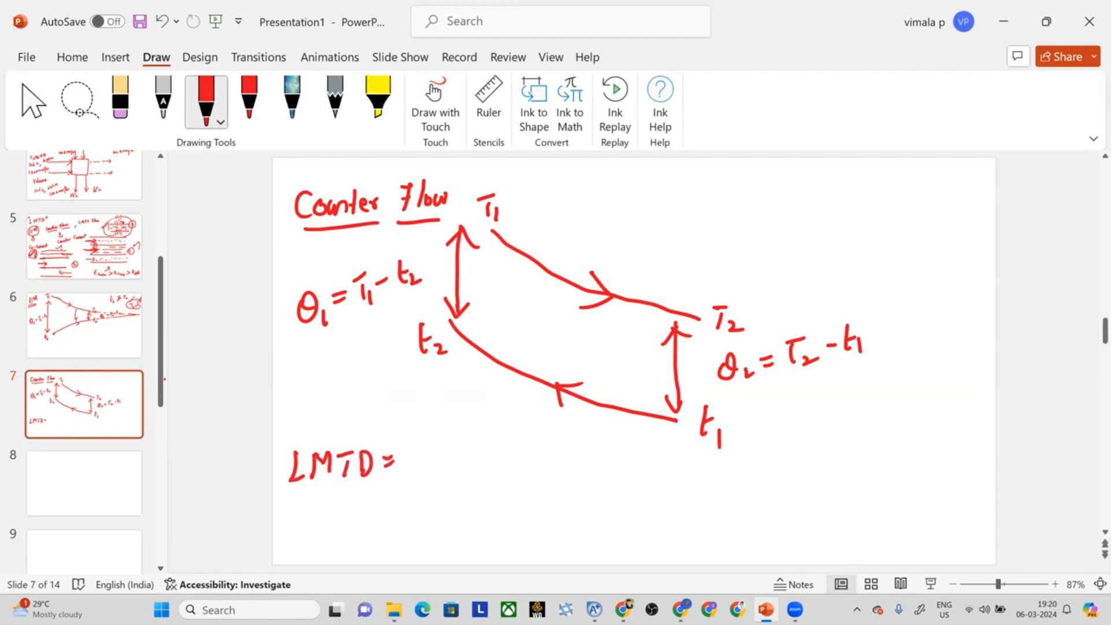
pyautogui.moveTo(451, 439)
pyautogui.mouseDown()
pyautogui.moveTo(451, 462)
pyautogui.moveTo(456, 444)
pyautogui.mouseUp()
pyautogui.moveTo(458, 453)
pyautogui.mouseDown()
pyautogui.moveTo(459, 473)
pyautogui.moveTo(483, 446)
pyautogui.mouseUp()
pyautogui.moveTo(507, 435)
pyautogui.mouseDown()
pyautogui.moveTo(501, 457)
pyautogui.moveTo(510, 443)
pyautogui.mouseUp()
pyautogui.moveTo(515, 446); pyautogui.dragTo(528, 440)
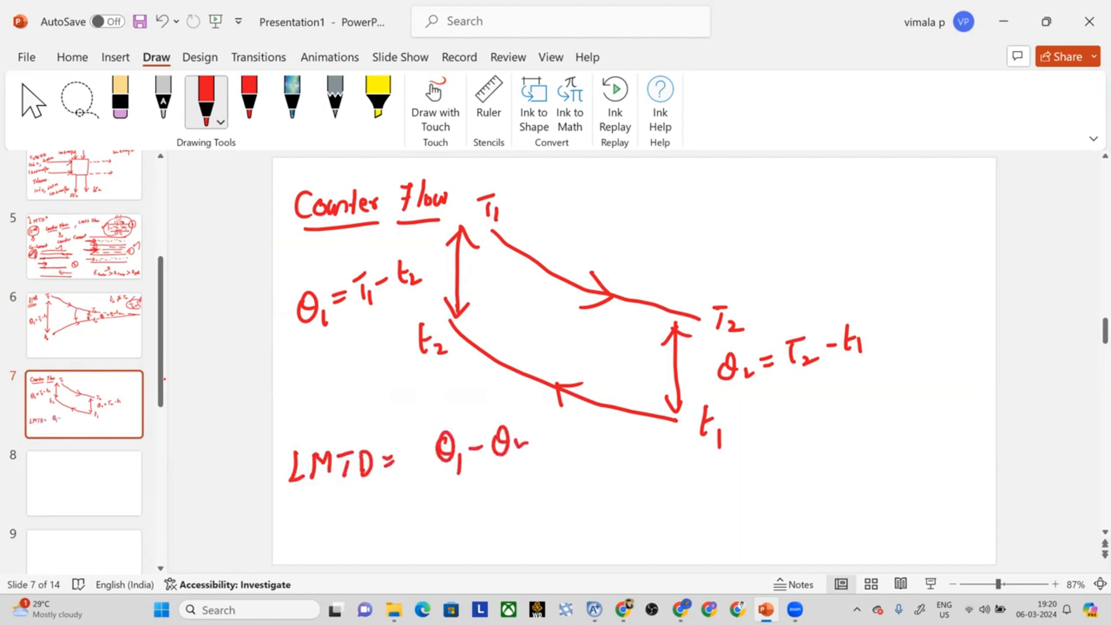
# Step: Complete the LMTD fraction with the denominator "ln(θ1/θ2)" and underline "LMTD" twice
pyautogui.moveTo(434, 484); pyautogui.dragTo(528, 475)
pyautogui.moveTo(448, 530); pyautogui.dragTo(486, 532)
pyautogui.moveTo(501, 491)
pyautogui.mouseDown()
pyautogui.moveTo(505, 547)
pyautogui.moveTo(515, 515)
pyautogui.mouseUp()
pyautogui.moveTo(528, 500)
pyautogui.mouseDown()
pyautogui.moveTo(529, 515)
pyautogui.moveTo(556, 513)
pyautogui.mouseUp()
pyautogui.moveTo(530, 529)
pyautogui.mouseDown()
pyautogui.moveTo(527, 546)
pyautogui.moveTo(543, 537)
pyautogui.moveTo(562, 550)
pyautogui.mouseUp()
pyautogui.moveTo(545, 481); pyautogui.dragTo(567, 557)
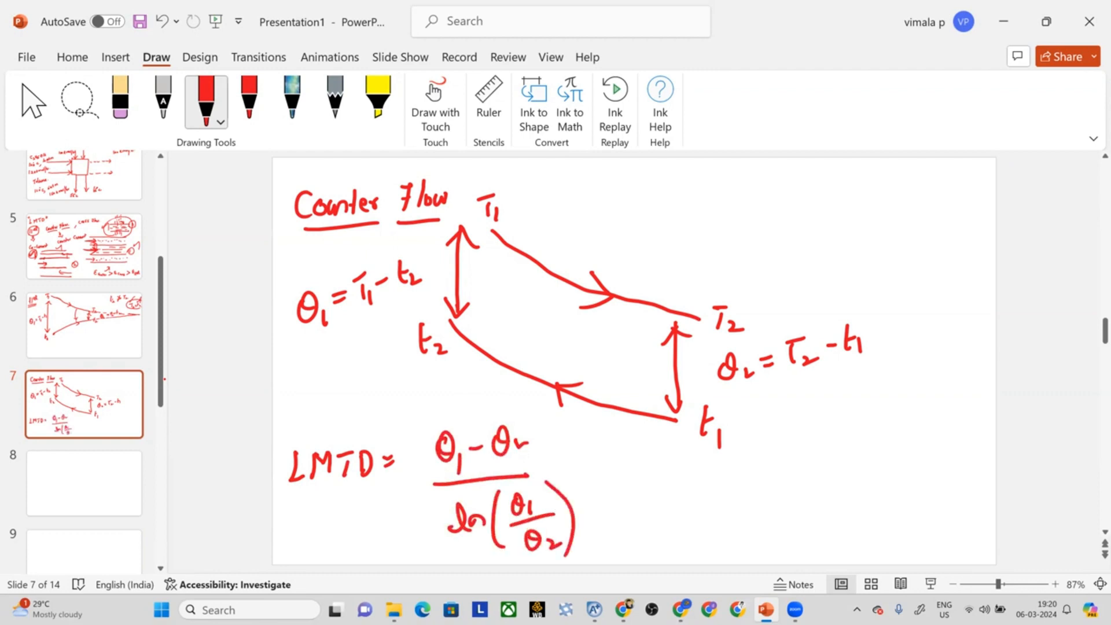
pyautogui.moveTo(303, 491); pyautogui.dragTo(380, 487)
pyautogui.moveTo(295, 504); pyautogui.dragTo(373, 501)
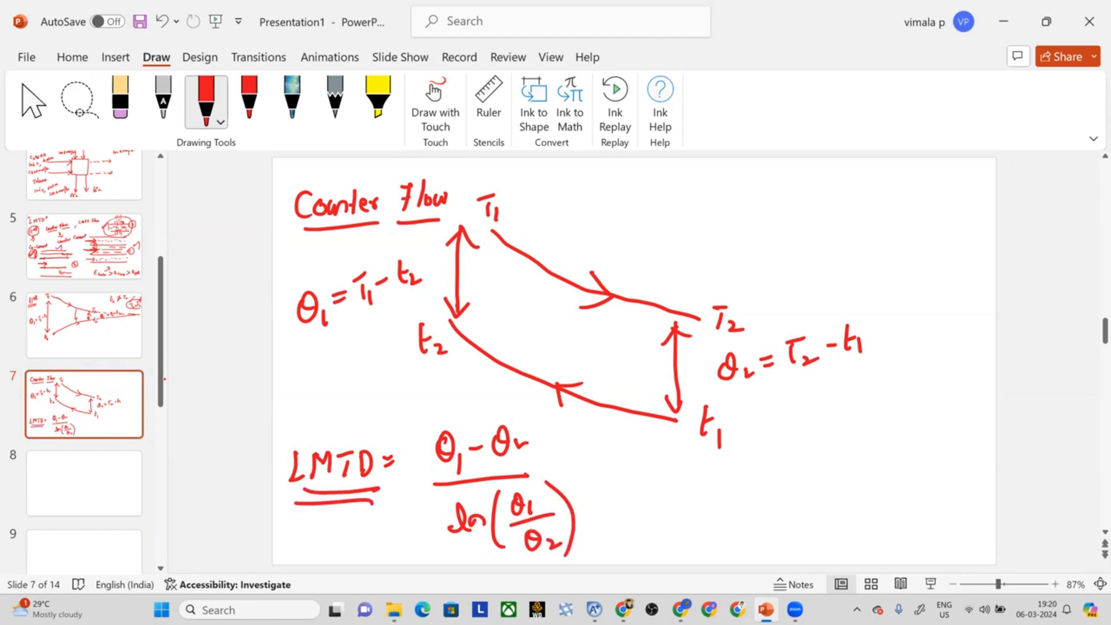
# Step: On parallel flow slide 6, underline the terms of the θ1 and θ2 equations and handwrite "T2 - t2" below the θ2 equation
pyautogui.click(141, 325)
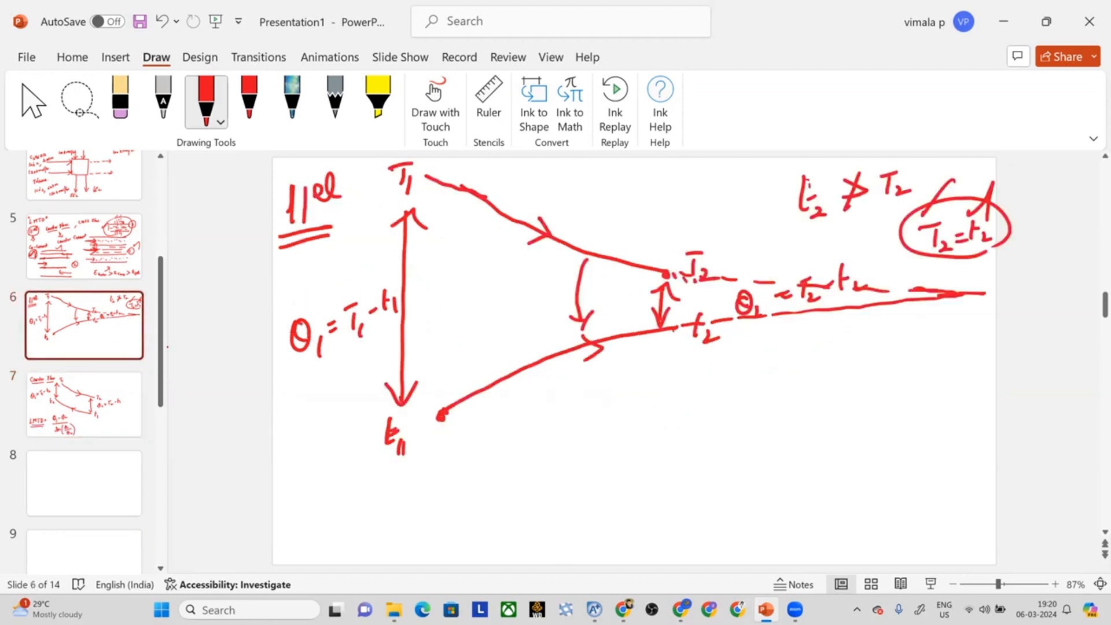
pyautogui.moveTo(346, 349); pyautogui.dragTo(399, 326)
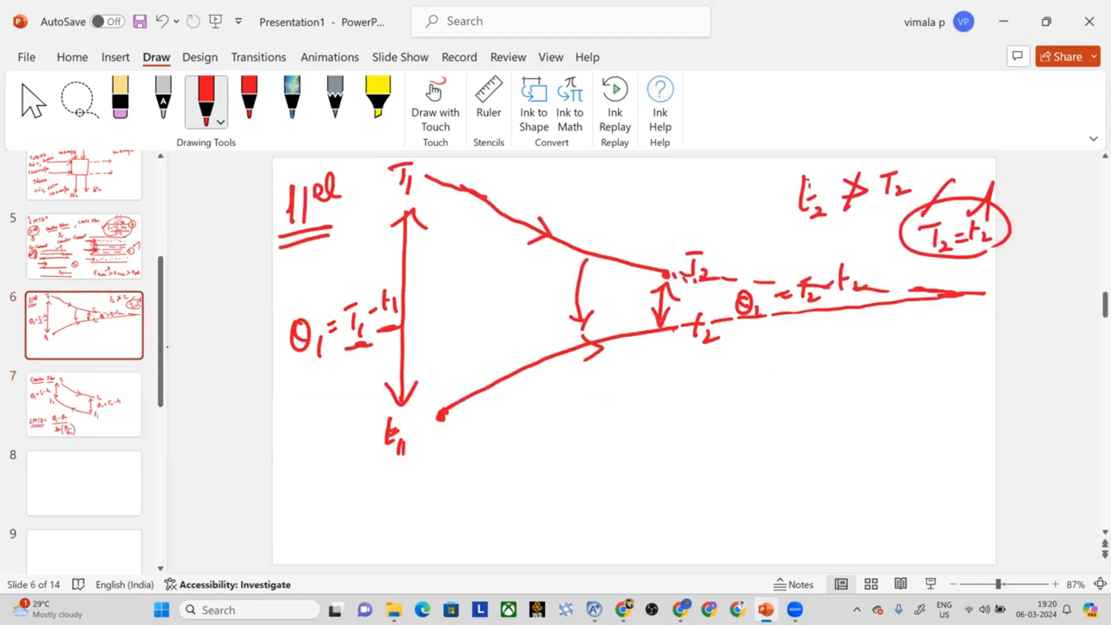
pyautogui.moveTo(743, 330); pyautogui.dragTo(870, 298)
pyautogui.moveTo(824, 332); pyautogui.dragTo(826, 350)
pyautogui.moveTo(819, 332); pyautogui.dragTo(839, 329)
pyautogui.moveTo(832, 342); pyautogui.dragTo(846, 347)
pyautogui.moveTo(852, 339); pyautogui.dragTo(864, 335)
pyautogui.moveTo(872, 322)
pyautogui.mouseDown()
pyautogui.moveTo(871, 340)
pyautogui.moveTo(881, 330)
pyautogui.mouseUp()
pyautogui.moveTo(886, 330); pyautogui.dragTo(900, 334)
# Step: On counter flow slide 7, handwrite "t2 > T2" inside a box, circle the T2 label and mark the t2 end
pyautogui.click(84, 404)
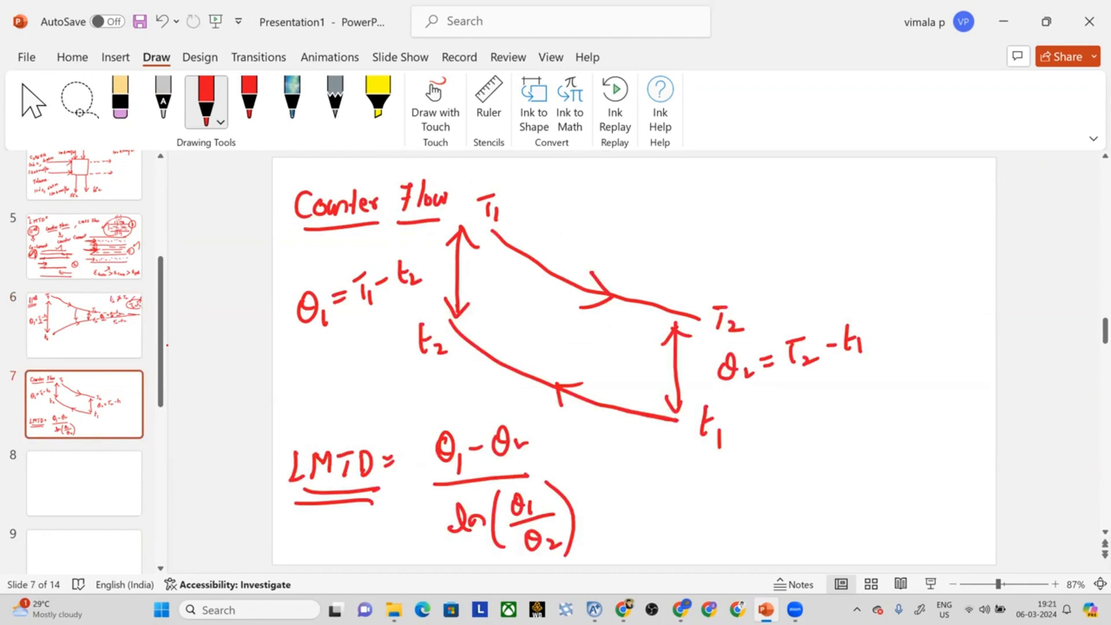
pyautogui.moveTo(828, 200); pyautogui.dragTo(832, 233)
pyautogui.moveTo(837, 218)
pyautogui.mouseDown()
pyautogui.moveTo(864, 235)
pyautogui.moveTo(932, 200)
pyautogui.moveTo(920, 223)
pyautogui.mouseUp()
pyautogui.moveTo(933, 215); pyautogui.dragTo(948, 221)
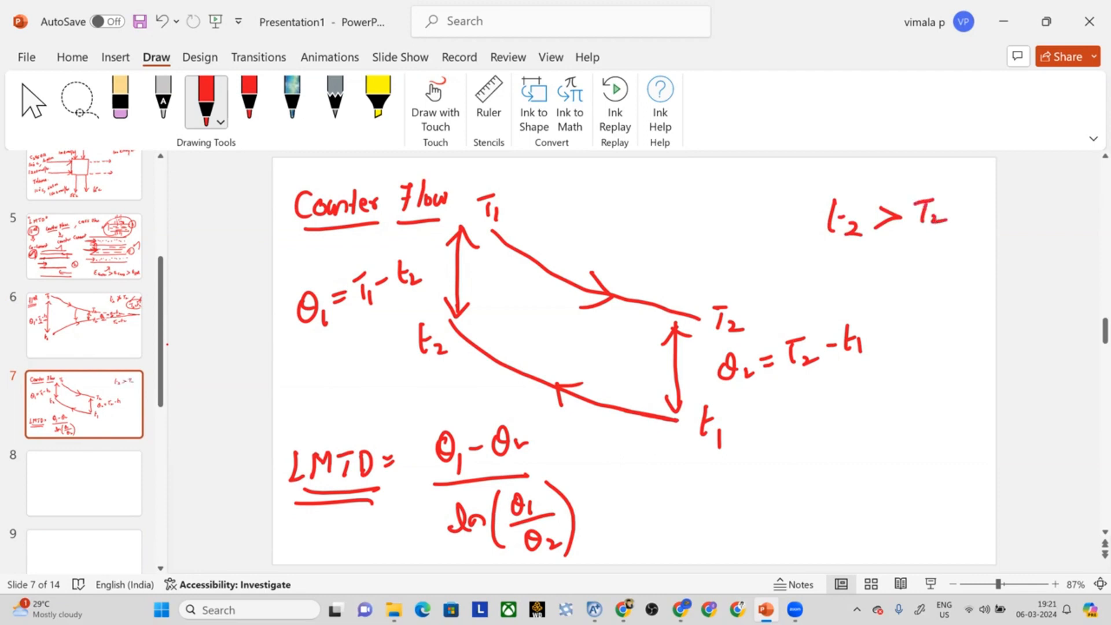
pyautogui.moveTo(744, 293)
pyautogui.mouseDown()
pyautogui.moveTo(747, 335)
pyautogui.moveTo(732, 290)
pyautogui.mouseUp()
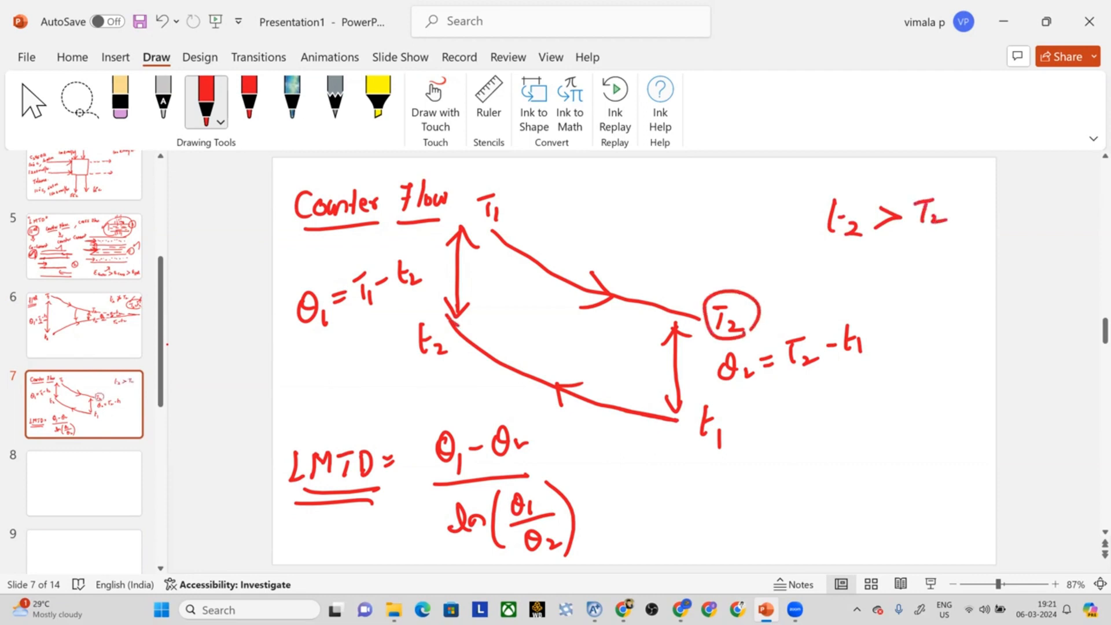
pyautogui.moveTo(440, 306); pyautogui.dragTo(449, 317)
pyautogui.moveTo(814, 192)
pyautogui.mouseDown()
pyautogui.moveTo(980, 237)
pyautogui.moveTo(786, 201)
pyautogui.mouseUp()
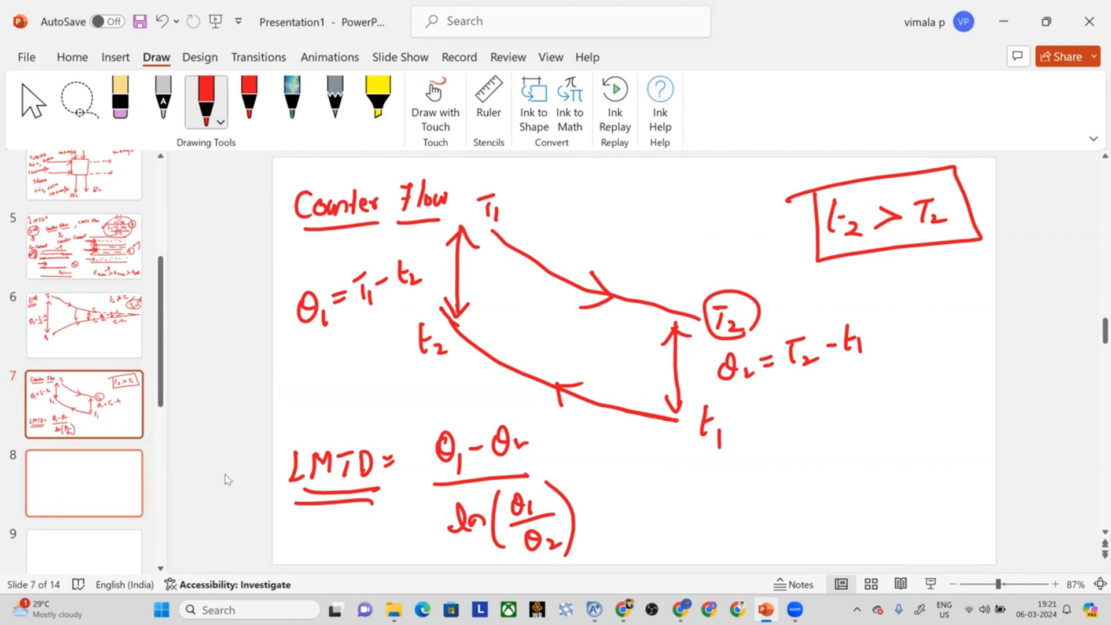
# Step: On blank slide 8, draw a descending hot-stream arrow and label it from 75° to 50°
pyautogui.click(108, 512)
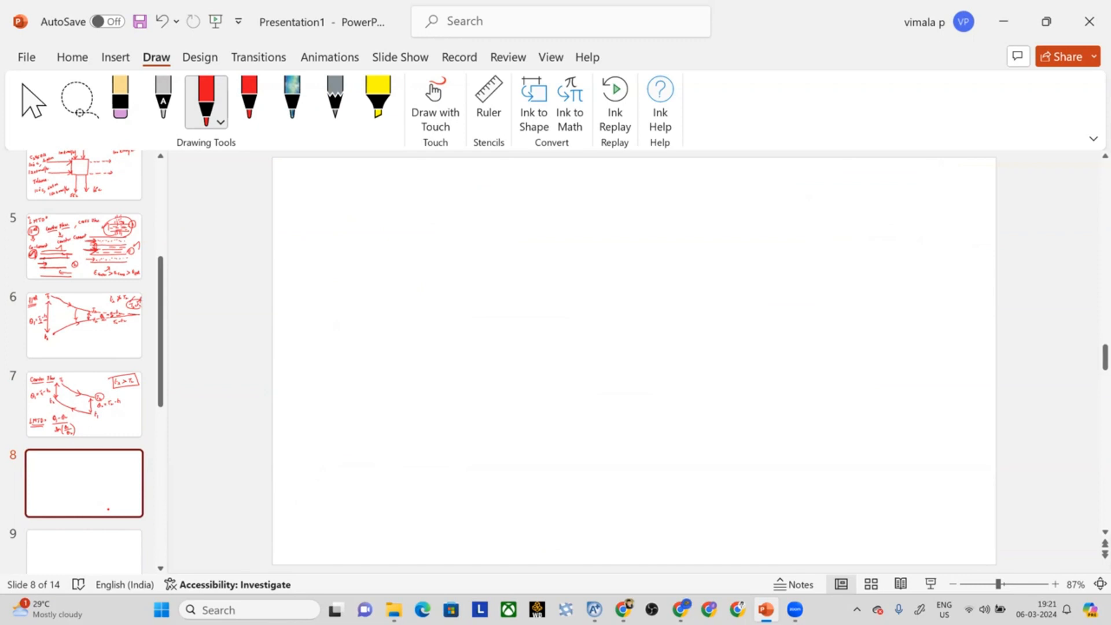
pyautogui.moveTo(474, 228)
pyautogui.mouseDown()
pyautogui.moveTo(716, 308)
pyautogui.moveTo(697, 313)
pyautogui.mouseUp()
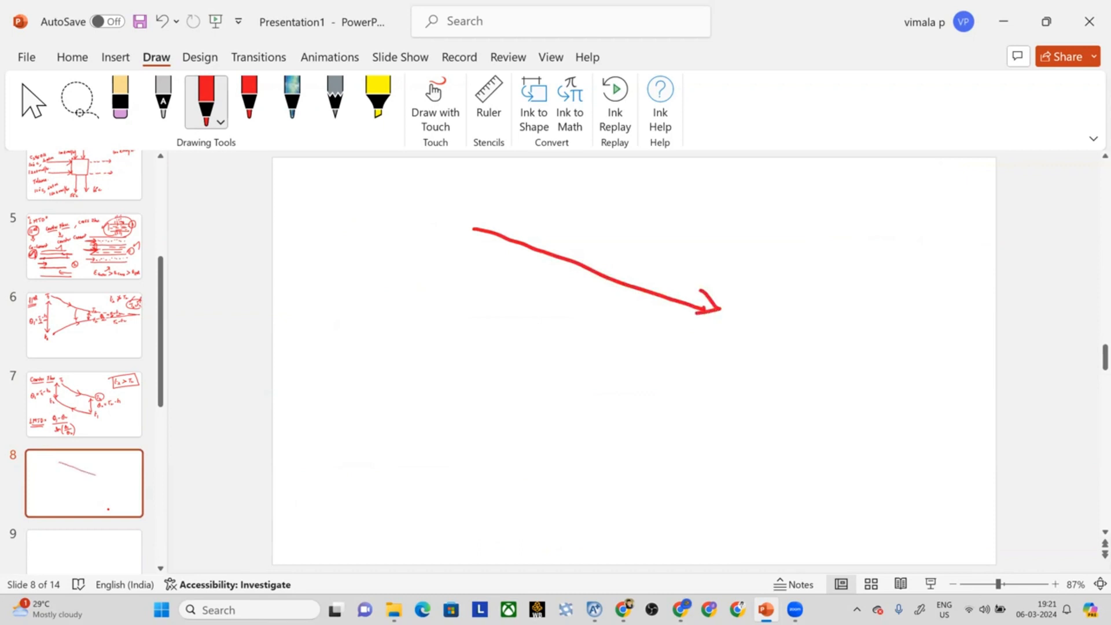
pyautogui.moveTo(421, 213); pyautogui.dragTo(433, 231)
pyautogui.moveTo(449, 214); pyautogui.dragTo(444, 230)
pyautogui.moveTo(451, 213); pyautogui.dragTo(461, 212)
pyautogui.moveTo(466, 197); pyautogui.dragTo(465, 198)
pyautogui.moveTo(754, 299)
pyautogui.mouseDown()
pyautogui.moveTo(746, 317)
pyautogui.moveTo(778, 302)
pyautogui.mouseUp()
pyautogui.moveTo(793, 288); pyautogui.dragTo(797, 288)
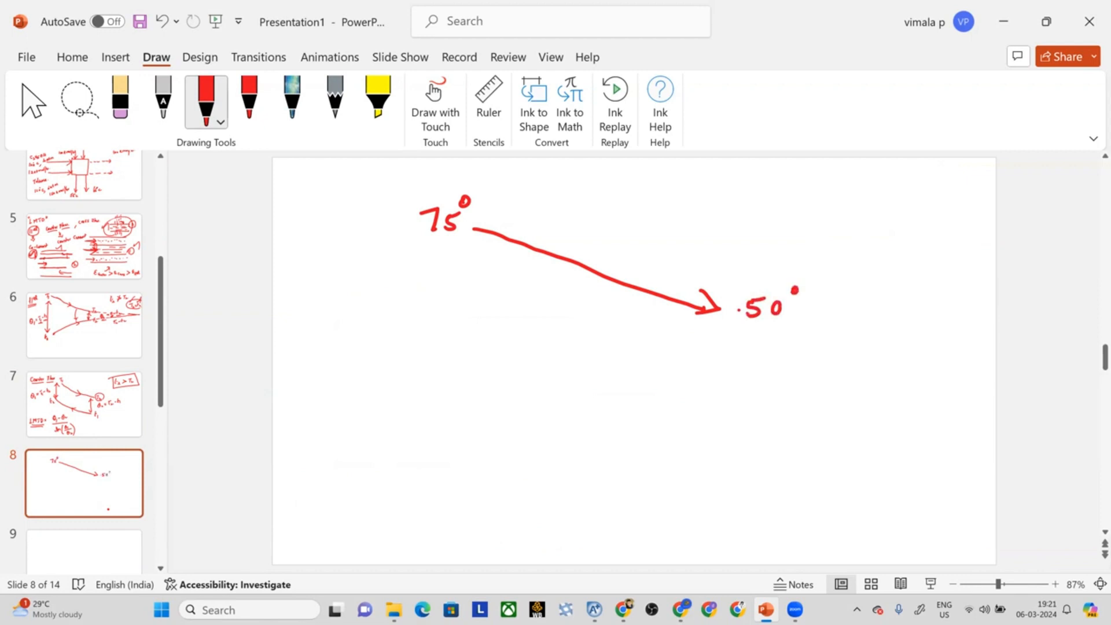
# Step: Draw the opposing cold-stream arrow below the hot one and label it from 20° to 70°C
pyautogui.moveTo(697, 419)
pyautogui.mouseDown()
pyautogui.moveTo(520, 350)
pyautogui.moveTo(461, 309)
pyautogui.moveTo(485, 301)
pyautogui.mouseUp()
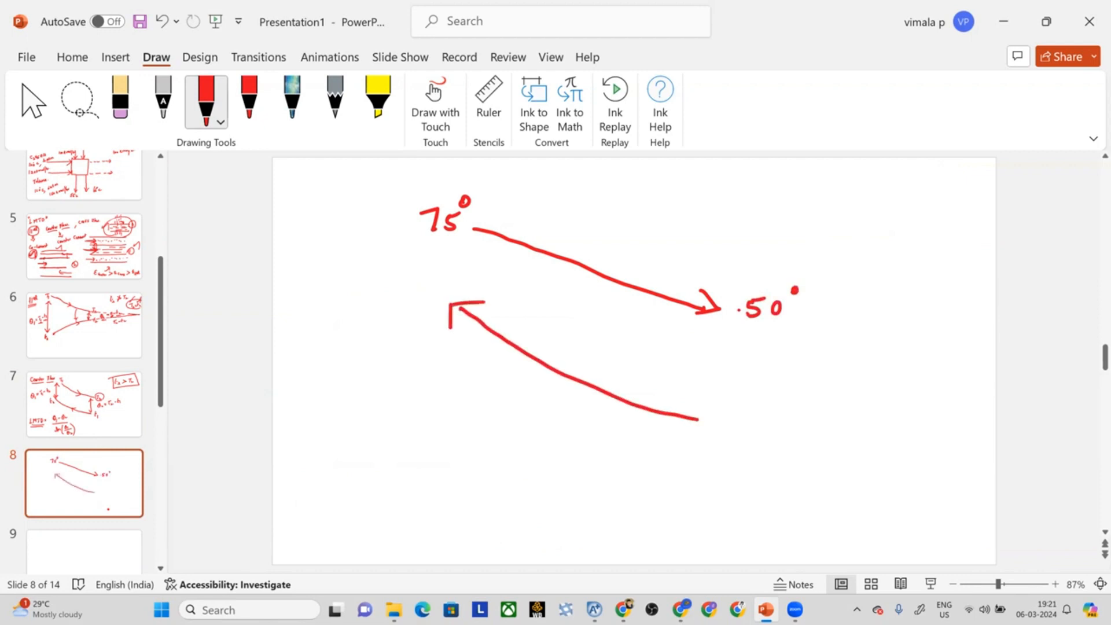
pyautogui.moveTo(717, 421); pyautogui.dragTo(731, 431)
pyautogui.moveTo(744, 422)
pyautogui.mouseDown()
pyautogui.moveTo(740, 431)
pyautogui.moveTo(745, 421)
pyautogui.mouseUp()
pyautogui.moveTo(747, 412); pyautogui.dragTo(747, 417)
pyautogui.moveTo(375, 299)
pyautogui.mouseDown()
pyautogui.moveTo(384, 322)
pyautogui.moveTo(406, 297)
pyautogui.mouseUp()
pyautogui.moveTo(426, 307); pyautogui.dragTo(426, 321)
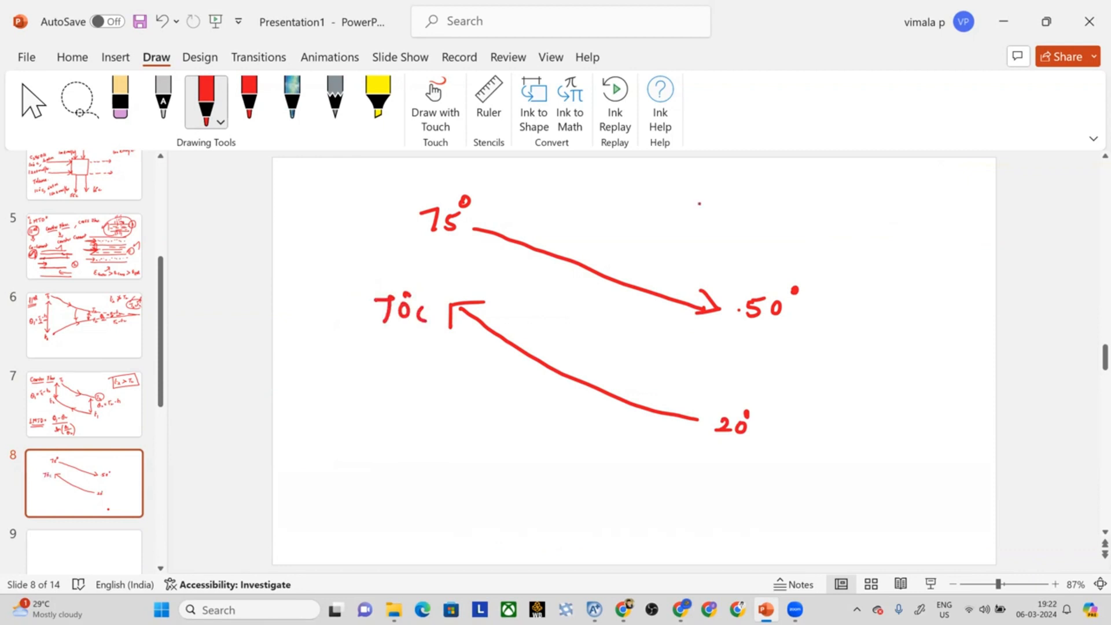
# Step: Handwrite the given value "heat duty = 200W" above the temperature diagram
pyautogui.moveTo(700, 202)
pyautogui.mouseDown()
pyautogui.moveTo(692, 213)
pyautogui.moveTo(733, 214)
pyautogui.mouseUp()
pyautogui.moveTo(726, 200)
pyautogui.mouseDown()
pyautogui.moveTo(741, 197)
pyautogui.moveTo(741, 217)
pyautogui.mouseUp()
pyautogui.moveTo(627, 184); pyautogui.dragTo(651, 219)
pyautogui.moveTo(660, 211); pyautogui.dragTo(668, 221)
pyautogui.moveTo(664, 211); pyautogui.dragTo(676, 209)
pyautogui.moveTo(781, 200); pyautogui.dragTo(837, 205)
pyautogui.moveTo(843, 193); pyautogui.dragTo(887, 187)
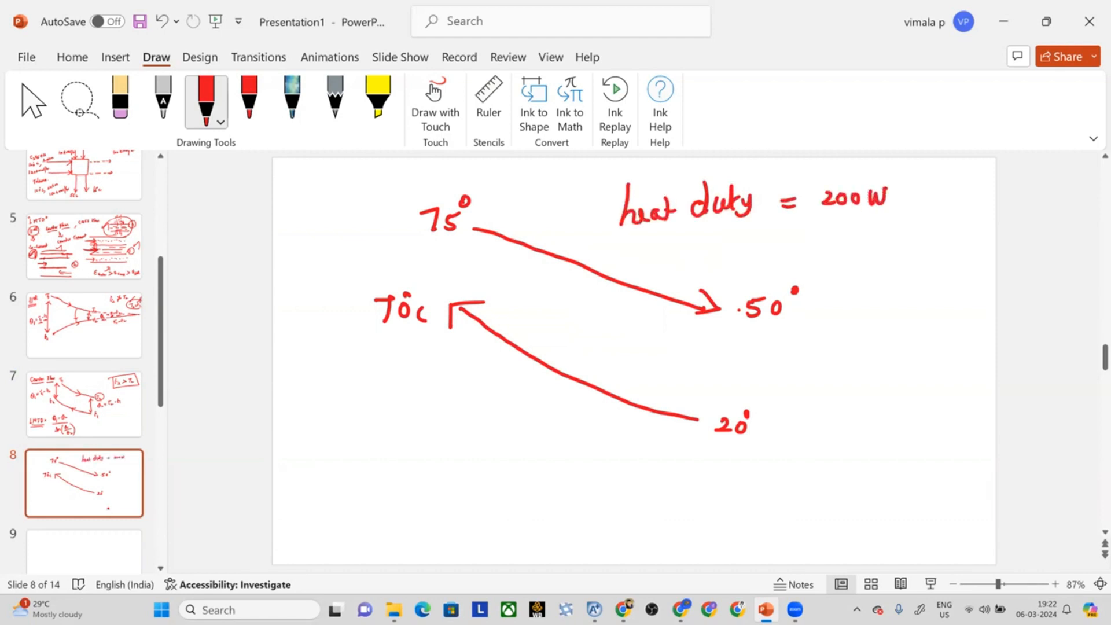
# Step: Handwrite "area = 20m²" below the heat duty
pyautogui.moveTo(852, 252)
pyautogui.mouseDown()
pyautogui.moveTo(855, 266)
pyautogui.moveTo(875, 254)
pyautogui.moveTo(895, 266)
pyautogui.moveTo(914, 249)
pyautogui.mouseUp()
pyautogui.moveTo(907, 257); pyautogui.dragTo(916, 255)
pyautogui.moveTo(925, 242); pyautogui.dragTo(942, 253)
pyautogui.moveTo(947, 239); pyautogui.dragTo(980, 225)
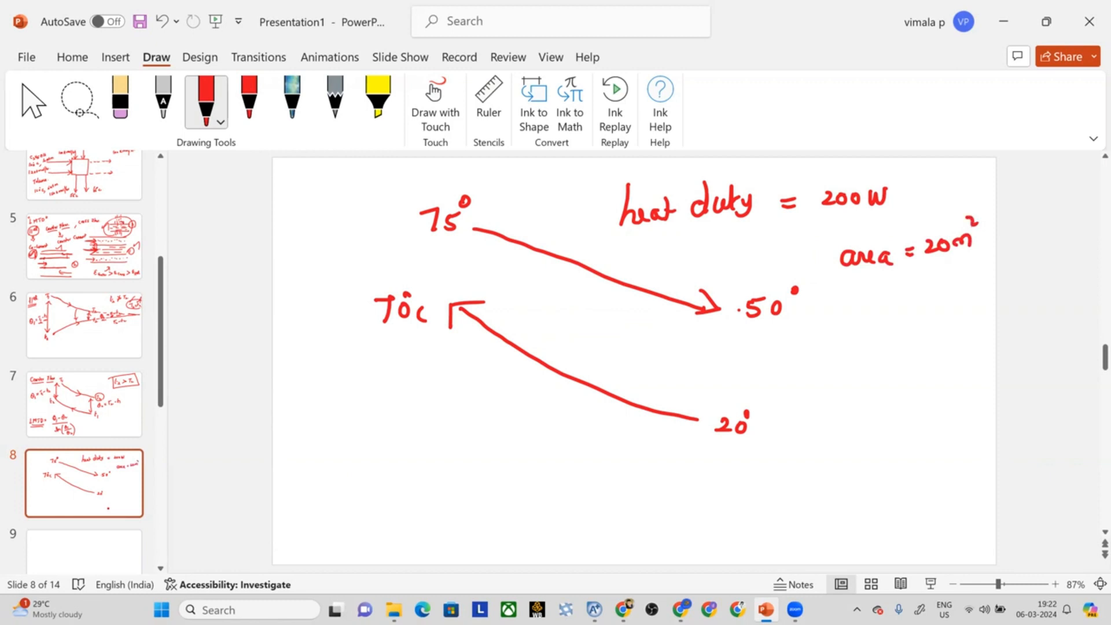
# Step: Handwrite "LMTD" below the temperature diagram
pyautogui.moveTo(299, 428)
pyautogui.mouseDown()
pyautogui.moveTo(293, 454)
pyautogui.moveTo(308, 448)
pyautogui.mouseUp()
pyautogui.moveTo(313, 452)
pyautogui.mouseDown()
pyautogui.moveTo(316, 434)
pyautogui.moveTo(334, 449)
pyautogui.moveTo(357, 425)
pyautogui.mouseUp()
pyautogui.moveTo(348, 430)
pyautogui.mouseDown()
pyautogui.moveTo(347, 449)
pyautogui.moveTo(359, 448)
pyautogui.mouseUp()
pyautogui.moveTo(358, 430); pyautogui.dragTo(360, 446)
# Step: Draw double-headed arrows between the streams at both ends and label the differences θ1 and θ2
pyautogui.moveTo(471, 240)
pyautogui.mouseDown()
pyautogui.moveTo(468, 279)
pyautogui.moveTo(479, 268)
pyautogui.mouseUp()
pyautogui.moveTo(457, 252); pyautogui.dragTo(481, 253)
pyautogui.moveTo(324, 238); pyautogui.dragTo(323, 240)
pyautogui.moveTo(315, 252)
pyautogui.mouseDown()
pyautogui.moveTo(333, 250)
pyautogui.moveTo(340, 268)
pyautogui.mouseUp()
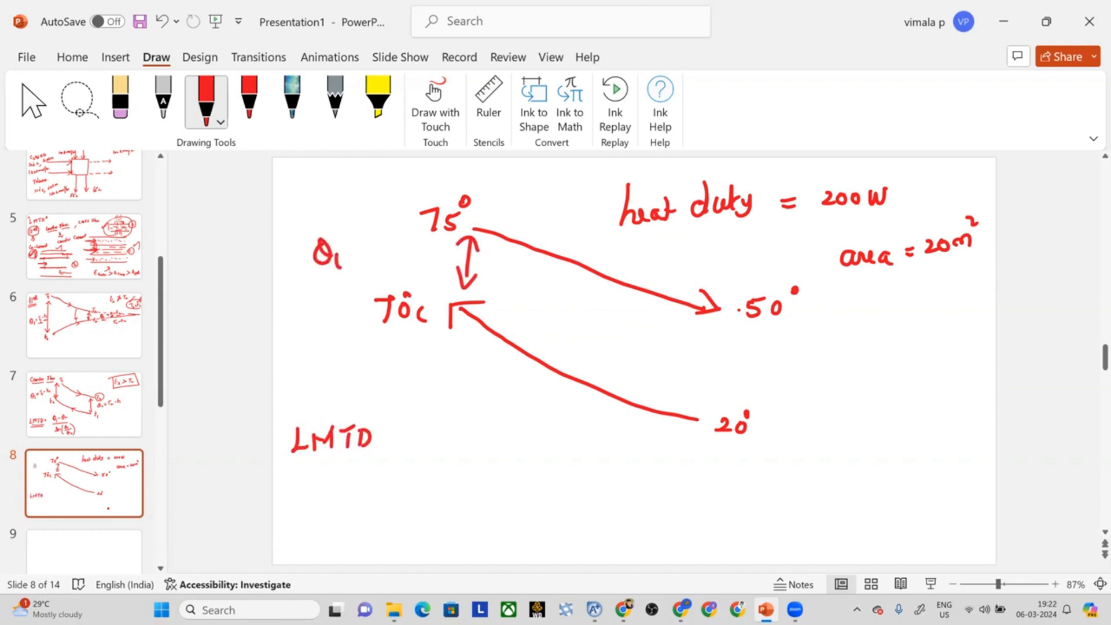
pyautogui.moveTo(692, 323); pyautogui.dragTo(685, 395)
pyautogui.moveTo(675, 374); pyautogui.dragTo(698, 382)
pyautogui.moveTo(681, 341); pyautogui.dragTo(722, 342)
pyautogui.moveTo(716, 351); pyautogui.dragTo(751, 361)
# Step: Handwrite "= (50-20) - (75-70)" after LMTD as the numerator
pyautogui.moveTo(392, 425); pyautogui.dragTo(406, 424)
pyautogui.moveTo(397, 433); pyautogui.dragTo(449, 435)
pyautogui.moveTo(451, 414); pyautogui.dragTo(470, 424)
pyautogui.moveTo(479, 429)
pyautogui.mouseDown()
pyautogui.moveTo(499, 433)
pyautogui.moveTo(506, 420)
pyautogui.mouseUp()
pyautogui.moveTo(516, 407); pyautogui.dragTo(520, 438)
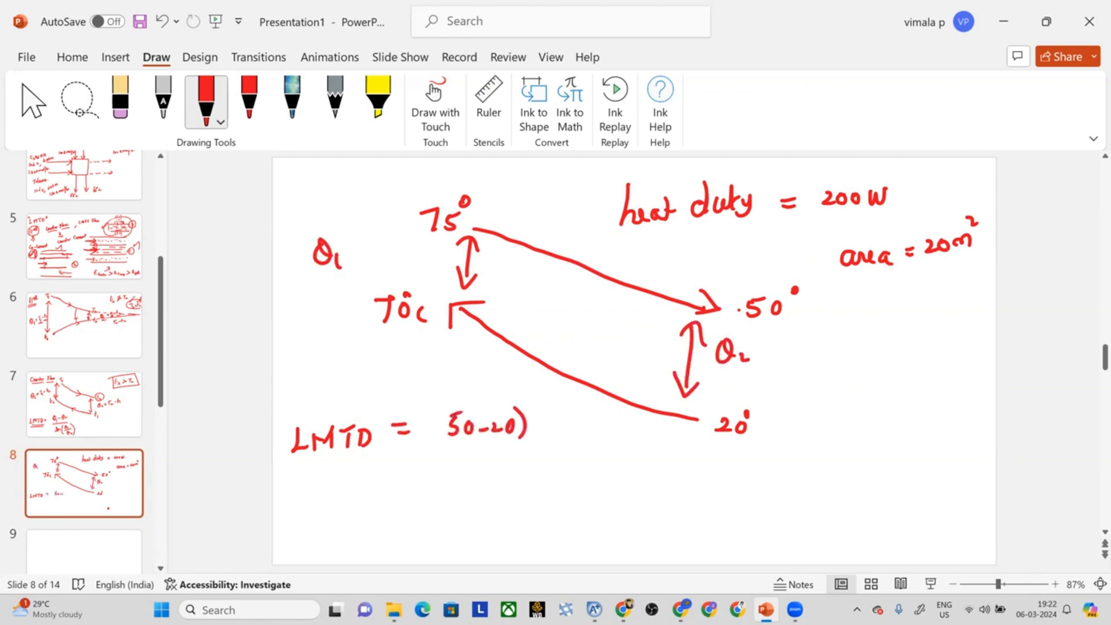
pyautogui.moveTo(446, 408); pyautogui.dragTo(443, 440)
pyautogui.moveTo(538, 429); pyautogui.dragTo(589, 440)
pyautogui.moveTo(602, 427)
pyautogui.mouseDown()
pyautogui.moveTo(596, 438)
pyautogui.moveTo(609, 422)
pyautogui.mouseUp()
pyautogui.moveTo(612, 430); pyautogui.dragTo(632, 445)
pyautogui.moveTo(645, 432); pyautogui.dragTo(653, 444)
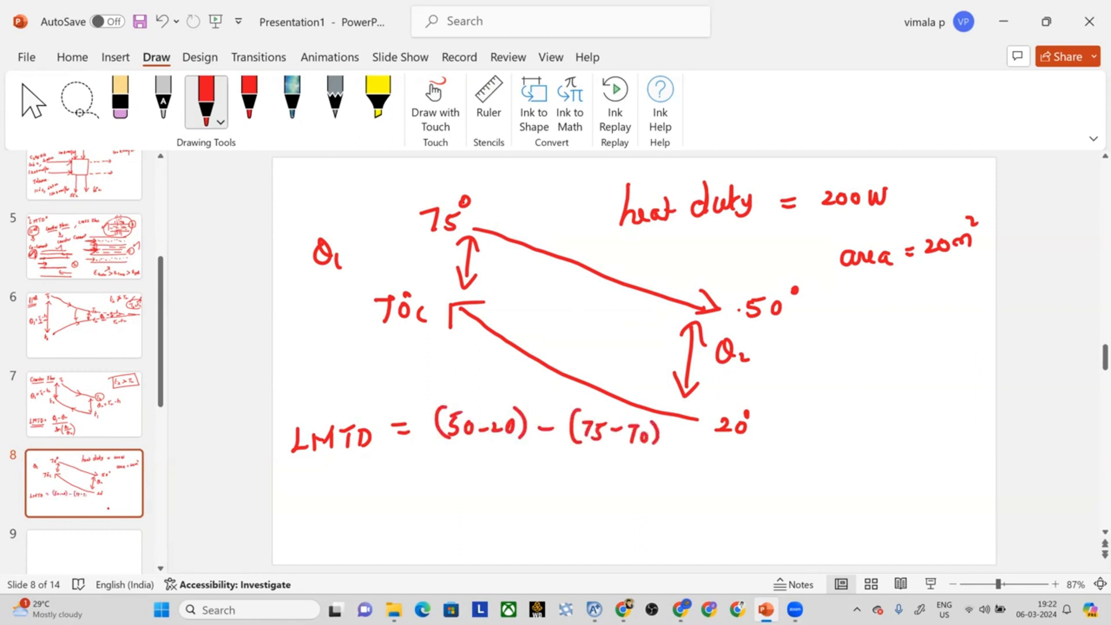
# Step: Draw the fraction bar and handwrite the denominator "ln((50-20)/(75-70))" beneath it
pyautogui.moveTo(446, 461); pyautogui.dragTo(670, 457)
pyautogui.moveTo(498, 480); pyautogui.dragTo(491, 507)
pyautogui.moveTo(506, 492); pyautogui.dragTo(529, 505)
pyautogui.moveTo(570, 474)
pyautogui.mouseDown()
pyautogui.moveTo(569, 534)
pyautogui.moveTo(562, 493)
pyautogui.moveTo(581, 481)
pyautogui.mouseUp()
pyautogui.moveTo(594, 484); pyautogui.dragTo(625, 488)
pyautogui.moveTo(627, 477); pyautogui.dragTo(629, 479)
pyautogui.moveTo(559, 511); pyautogui.dragTo(643, 506)
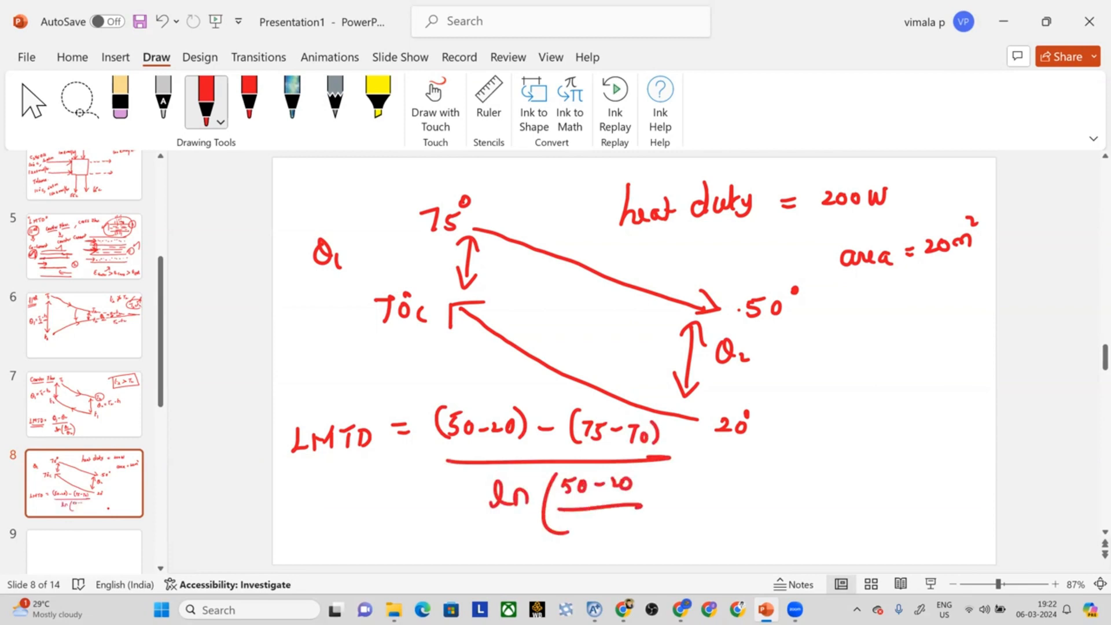
pyautogui.moveTo(576, 521); pyautogui.dragTo(581, 540)
pyautogui.moveTo(597, 523)
pyautogui.mouseDown()
pyautogui.moveTo(589, 537)
pyautogui.moveTo(616, 527)
pyautogui.moveTo(627, 538)
pyautogui.mouseUp()
pyautogui.moveTo(637, 524); pyautogui.dragTo(638, 525)
pyautogui.moveTo(670, 472); pyautogui.dragTo(670, 534)
# Step: Handwrite the result "= 13.9528" beside the LMTD fraction and "U = ?" below the area
pyautogui.moveTo(730, 462); pyautogui.dragTo(749, 460)
pyautogui.moveTo(735, 471); pyautogui.dragTo(772, 471)
pyautogui.moveTo(781, 447)
pyautogui.mouseDown()
pyautogui.moveTo(782, 468)
pyautogui.moveTo(804, 464)
pyautogui.mouseUp()
pyautogui.moveTo(825, 445); pyautogui.dragTo(821, 468)
pyautogui.moveTo(831, 447); pyautogui.dragTo(830, 461)
pyautogui.moveTo(843, 446)
pyautogui.mouseDown()
pyautogui.moveTo(857, 456)
pyautogui.moveTo(863, 441)
pyautogui.moveTo(873, 453)
pyautogui.mouseUp()
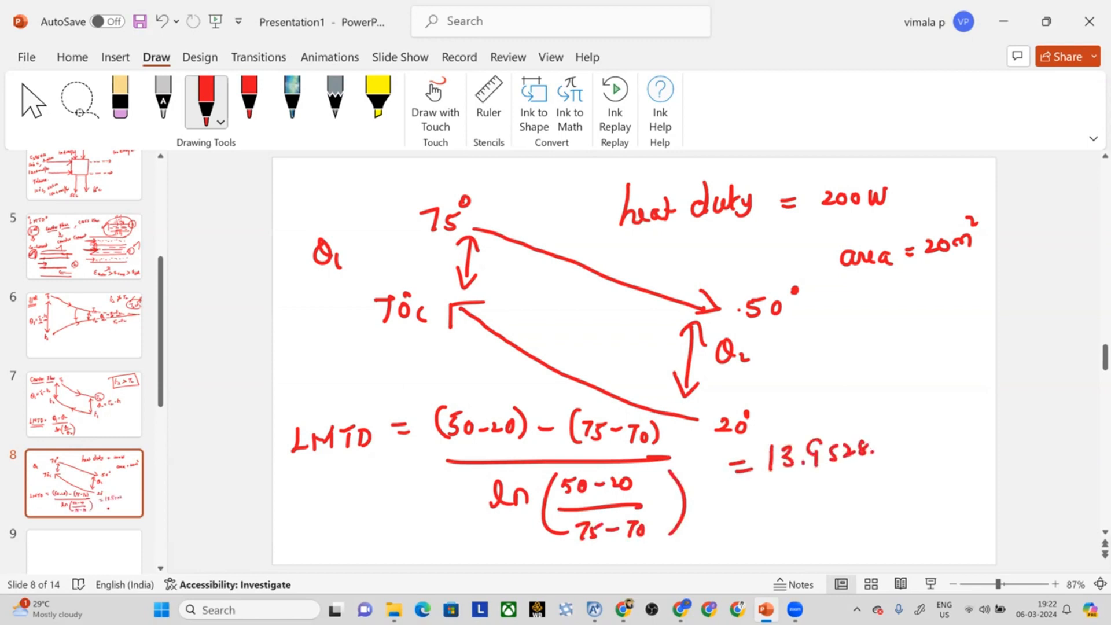
pyautogui.moveTo(867, 324); pyautogui.dragTo(917, 327)
pyautogui.moveTo(908, 337); pyautogui.dragTo(933, 340)
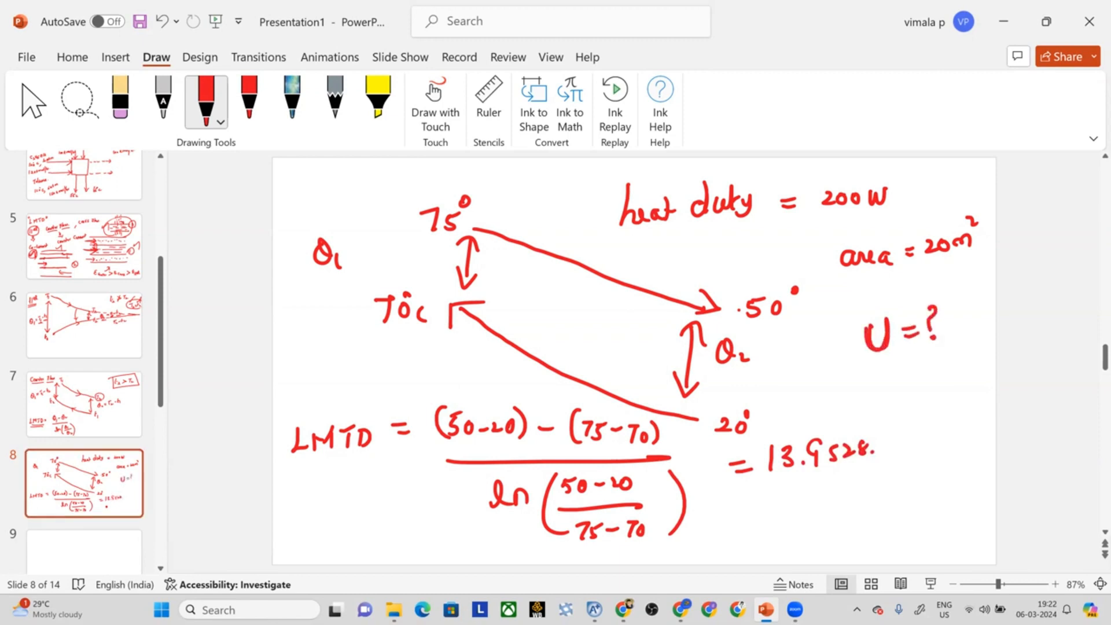
# Step: Handwrite "Q = UA LMTD" below the result, circle LMTD in it and add a closing mark after the result
pyautogui.moveTo(724, 513)
pyautogui.mouseDown()
pyautogui.moveTo(739, 542)
pyautogui.moveTo(768, 521)
pyautogui.mouseUp()
pyautogui.moveTo(744, 532); pyautogui.dragTo(814, 497)
pyautogui.moveTo(821, 517)
pyautogui.mouseDown()
pyautogui.moveTo(829, 495)
pyautogui.moveTo(836, 515)
pyautogui.moveTo(877, 504)
pyautogui.mouseUp()
pyautogui.moveTo(877, 505)
pyautogui.mouseDown()
pyautogui.moveTo(886, 488)
pyautogui.moveTo(905, 505)
pyautogui.moveTo(921, 503)
pyautogui.mouseUp()
pyautogui.click(900, 487)
pyautogui.moveTo(929, 510)
pyautogui.mouseDown()
pyautogui.moveTo(862, 507)
pyautogui.moveTo(931, 509)
pyautogui.mouseUp()
pyautogui.moveTo(889, 438); pyautogui.dragTo(903, 460)
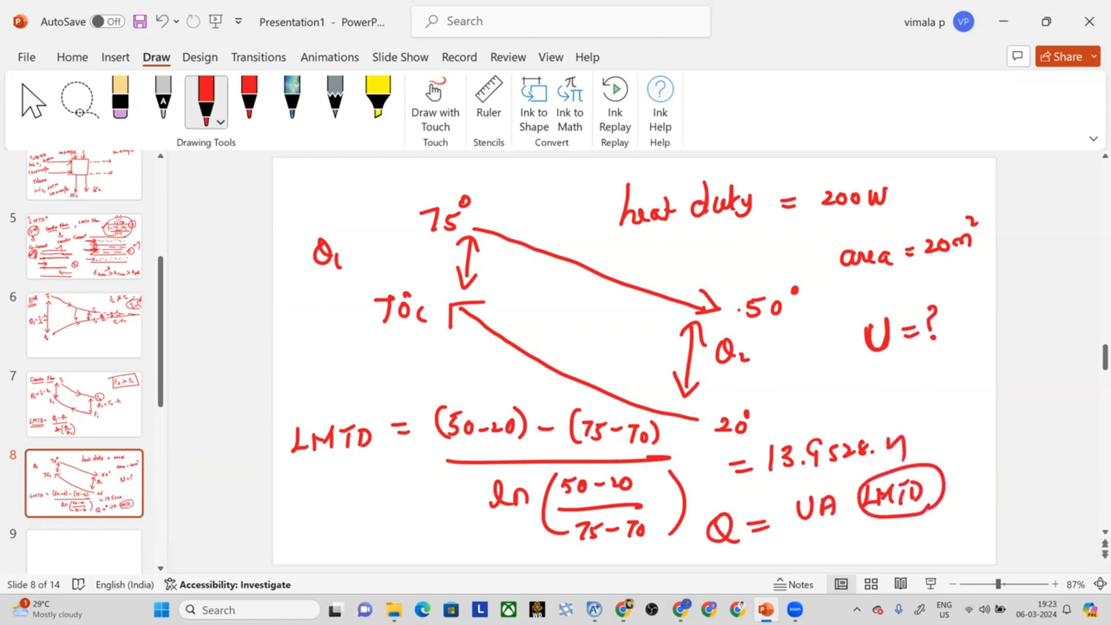
# Step: Circle A and Q and draw a short arrow below U in the heat duty equation, and open blank slide 9
pyautogui.moveTo(843, 517)
pyautogui.mouseDown()
pyautogui.moveTo(820, 519)
pyautogui.moveTo(847, 501)
pyautogui.mouseUp()
pyautogui.moveTo(703, 549)
pyautogui.mouseDown()
pyautogui.moveTo(721, 555)
pyautogui.moveTo(702, 524)
pyautogui.mouseUp()
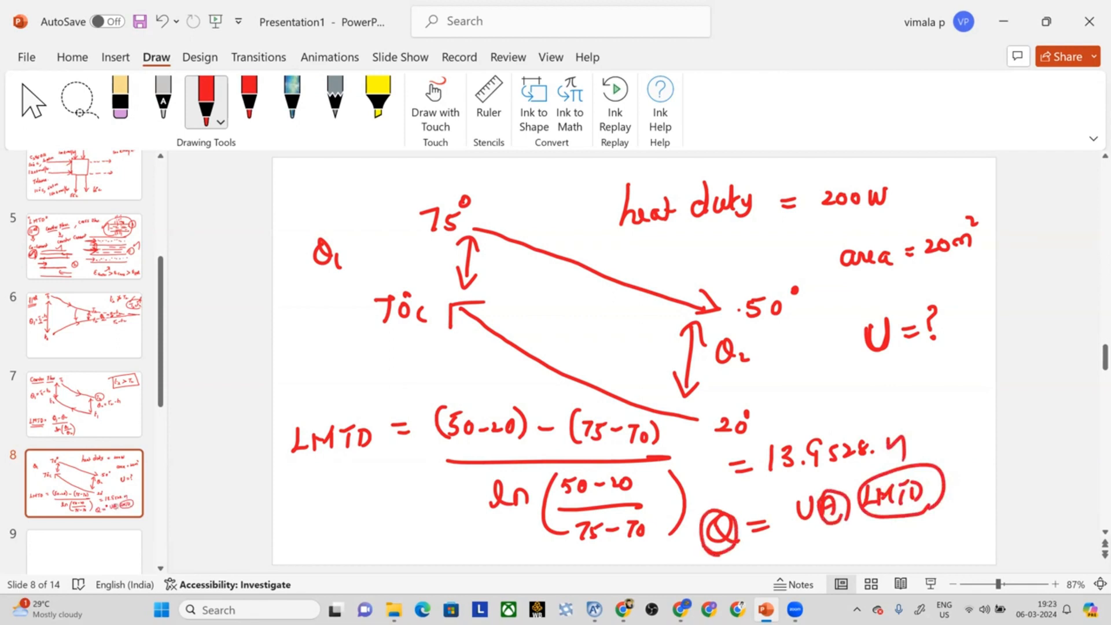
pyautogui.moveTo(810, 526); pyautogui.dragTo(831, 552)
pyautogui.moveTo(834, 544); pyautogui.dragTo(820, 557)
pyautogui.click(89, 541)
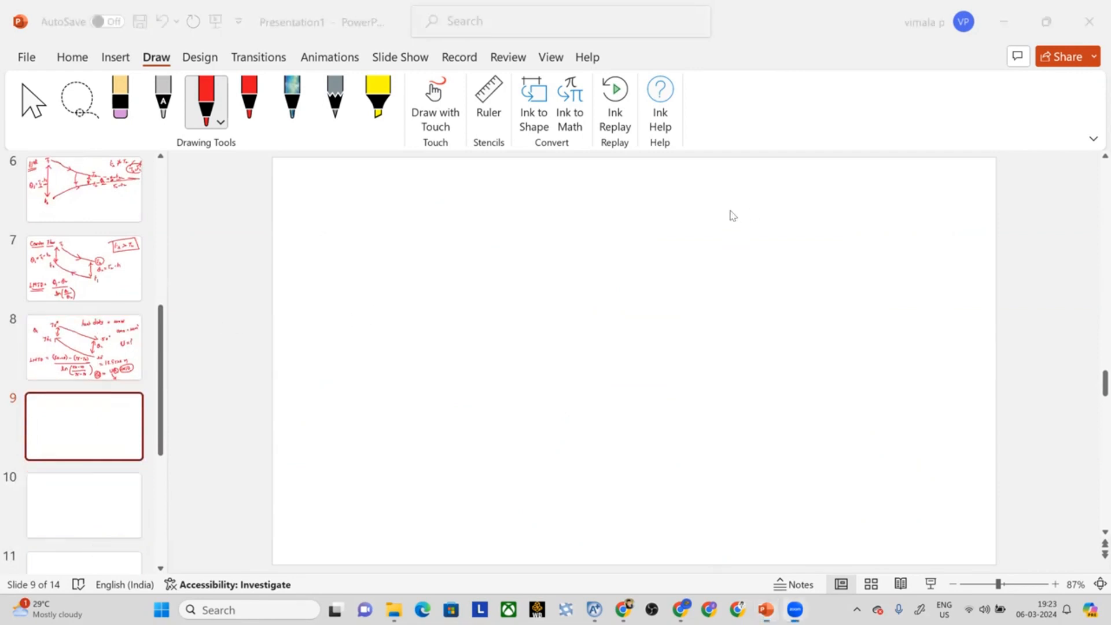
# Step: Return to slide 8, circle 200 W, write "200" above Q, and retrace the circles around A and LMTD and the arrow below U
pyautogui.click(91, 369)
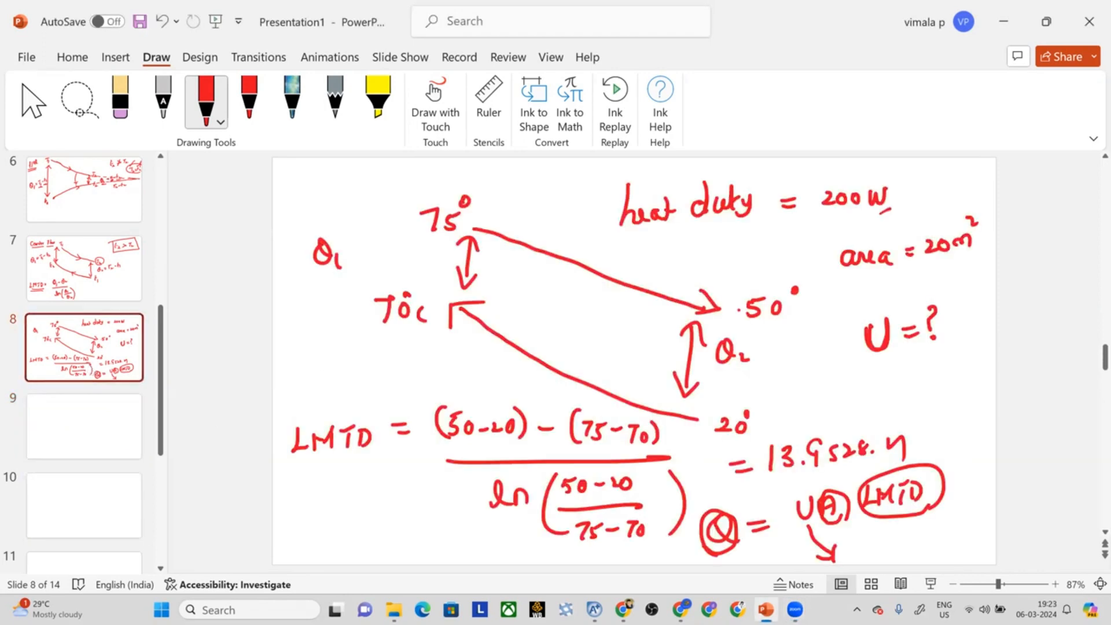
pyautogui.moveTo(808, 187); pyautogui.dragTo(883, 215)
pyautogui.moveTo(694, 490); pyautogui.dragTo(711, 493)
pyautogui.moveTo(724, 492); pyautogui.dragTo(721, 494)
pyautogui.moveTo(839, 497)
pyautogui.mouseDown()
pyautogui.moveTo(833, 504)
pyautogui.moveTo(922, 523)
pyautogui.mouseUp()
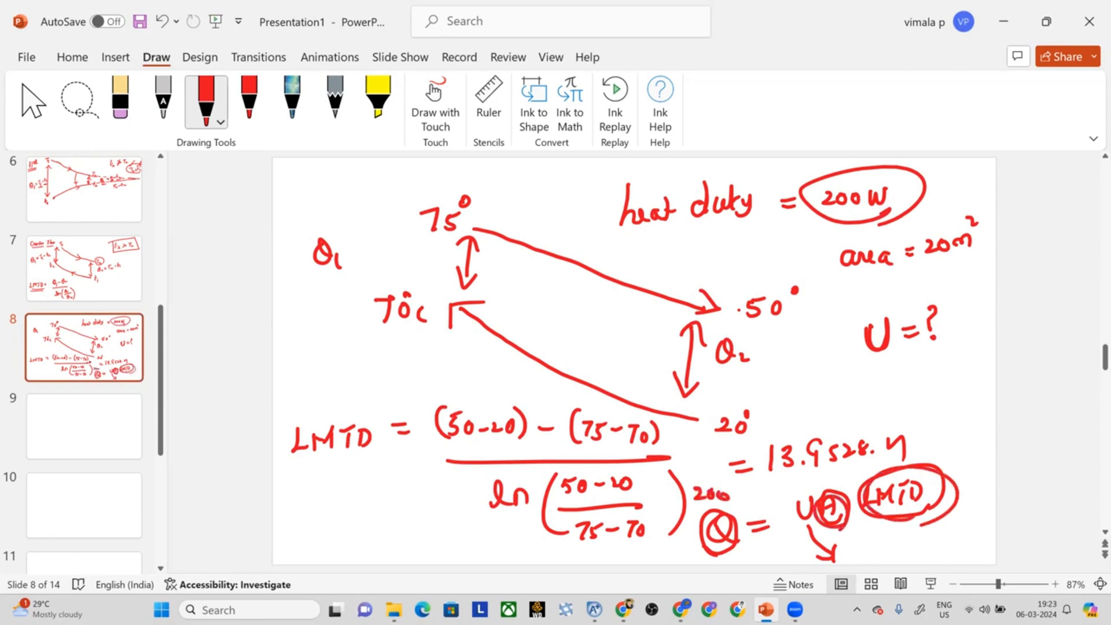
pyautogui.moveTo(819, 561); pyautogui.dragTo(839, 565)
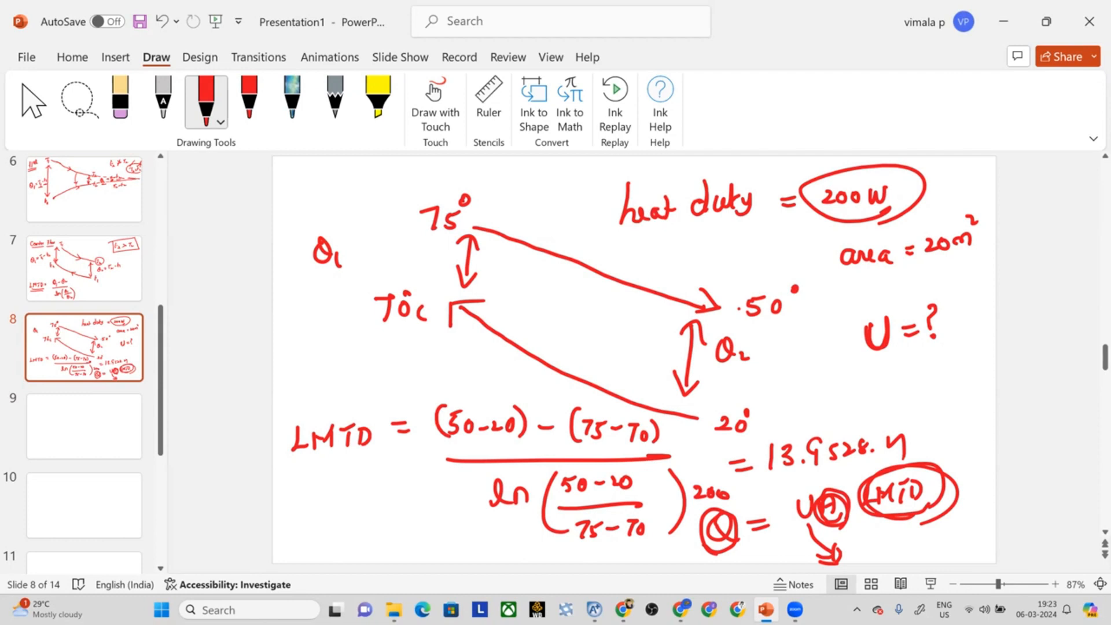
# Step: Switch to Aspen Plus and open the exchanger models in the simulation environment
pyautogui.click(1004, 19)
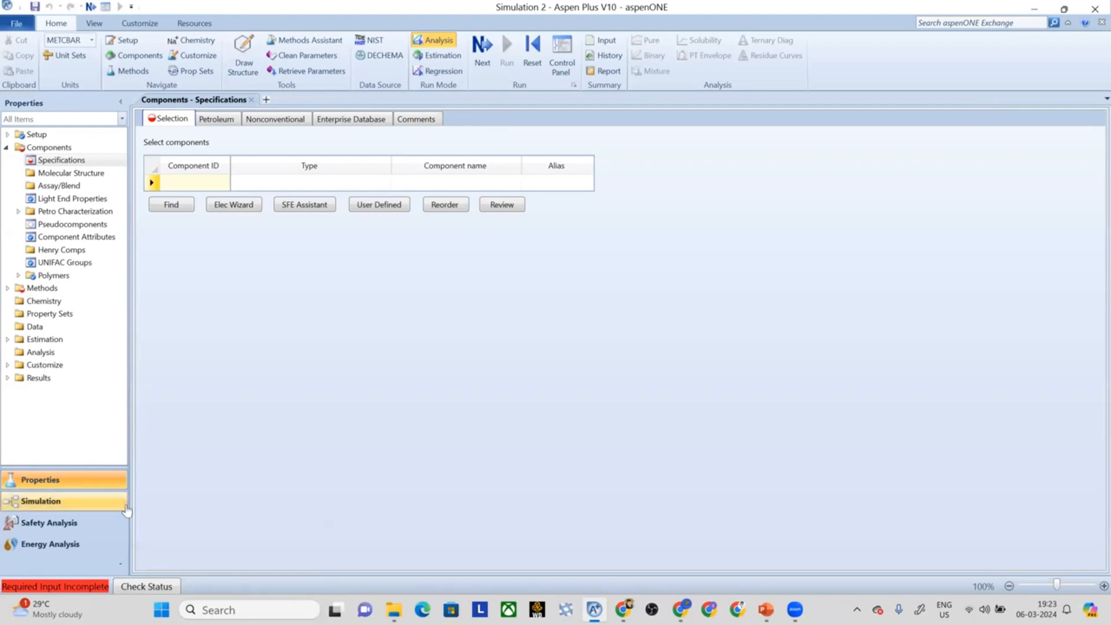
pyautogui.click(85, 508)
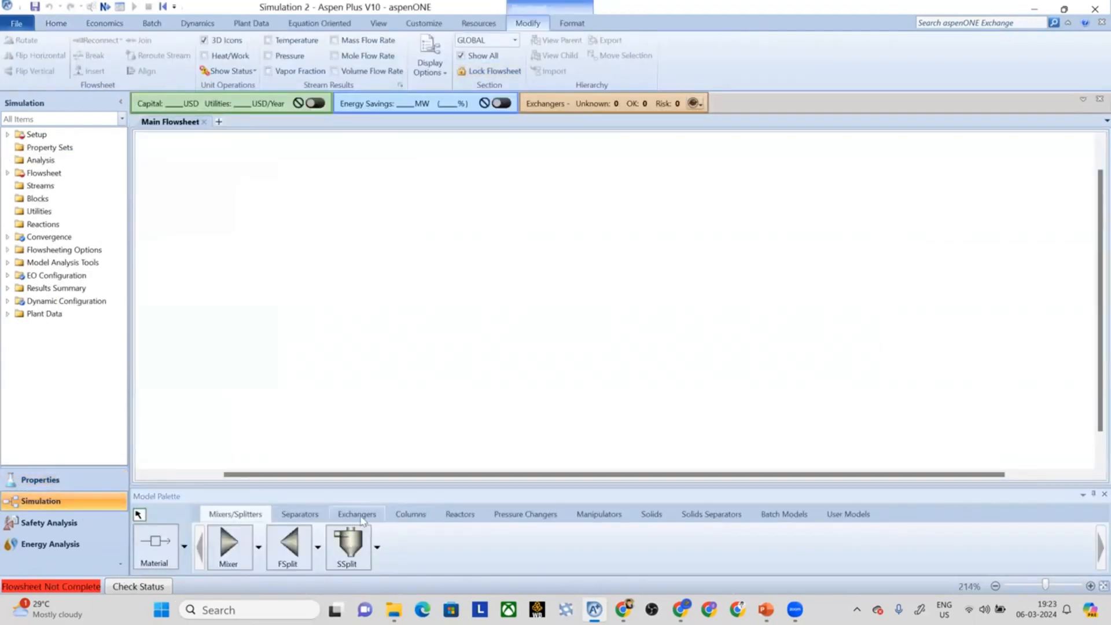
pyautogui.click(357, 514)
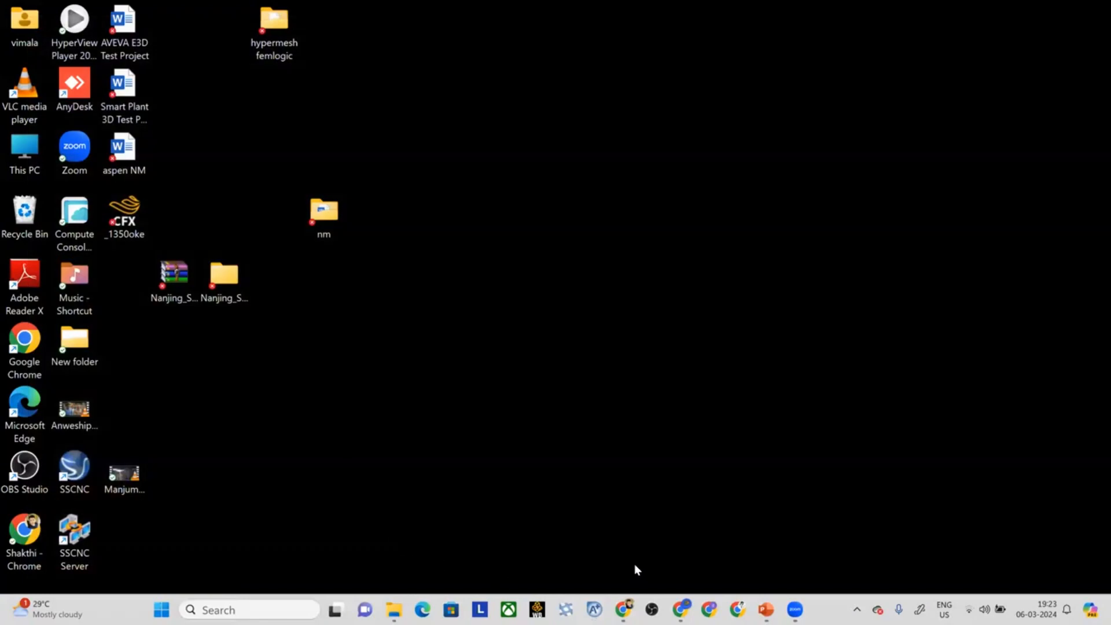
# Step: Restart Aspen Plus, create a new blank simulation and dismiss the product registration window
pyautogui.click(595, 610)
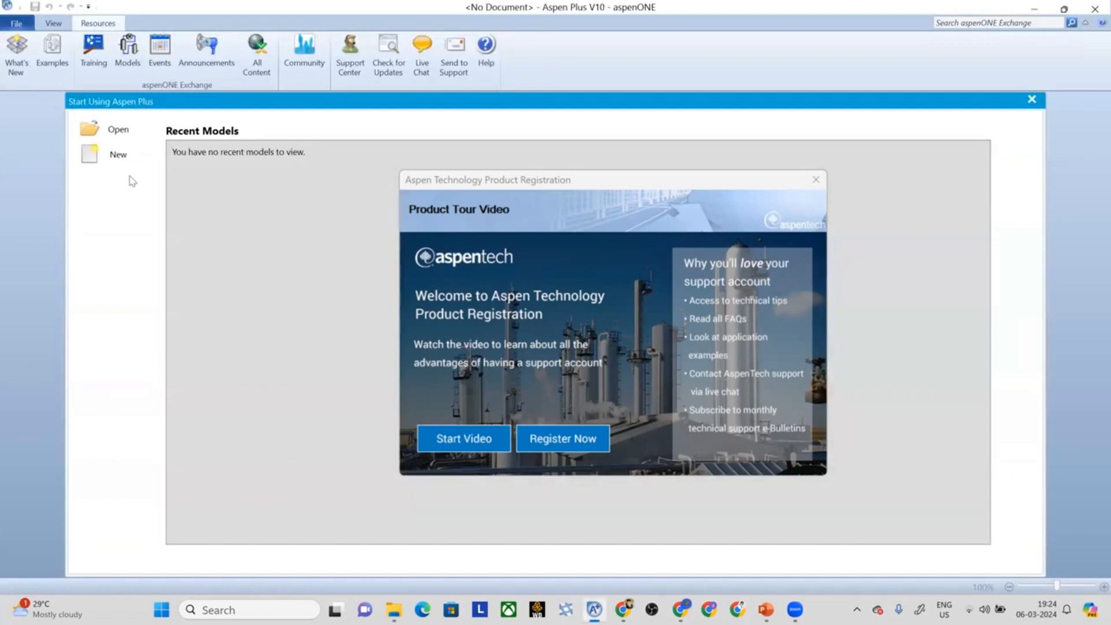
pyautogui.click(117, 154)
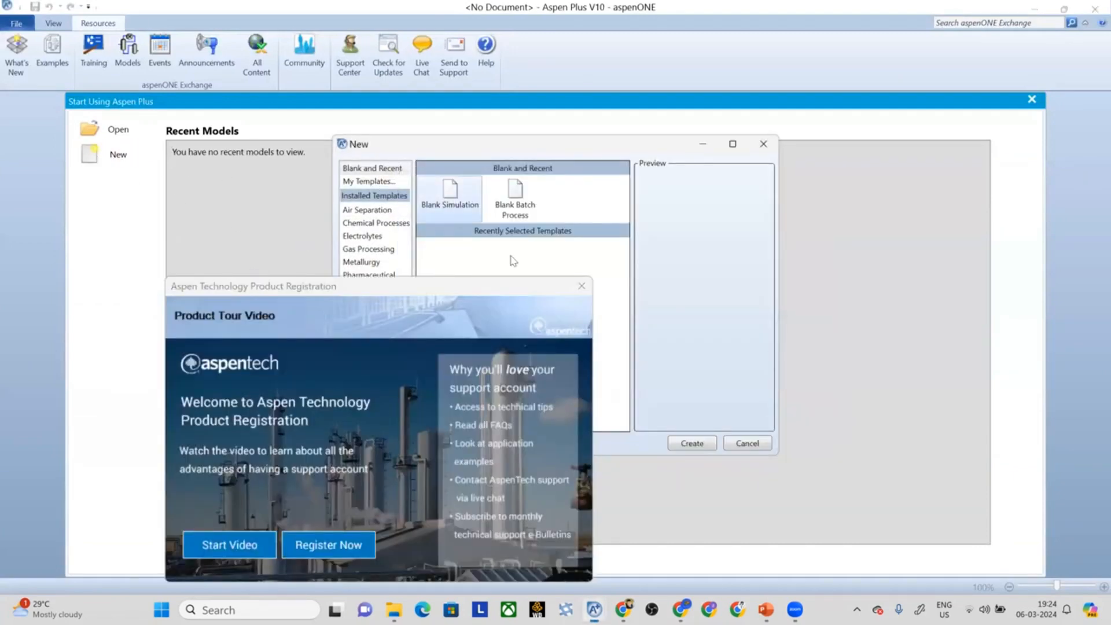
pyautogui.click(695, 445)
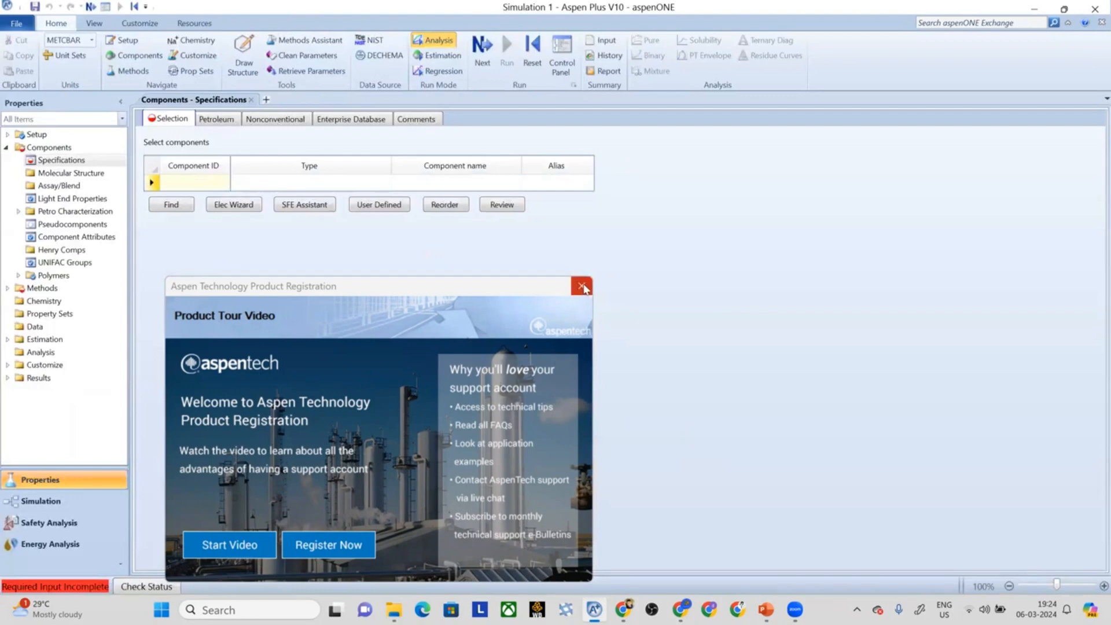
pyautogui.click(581, 286)
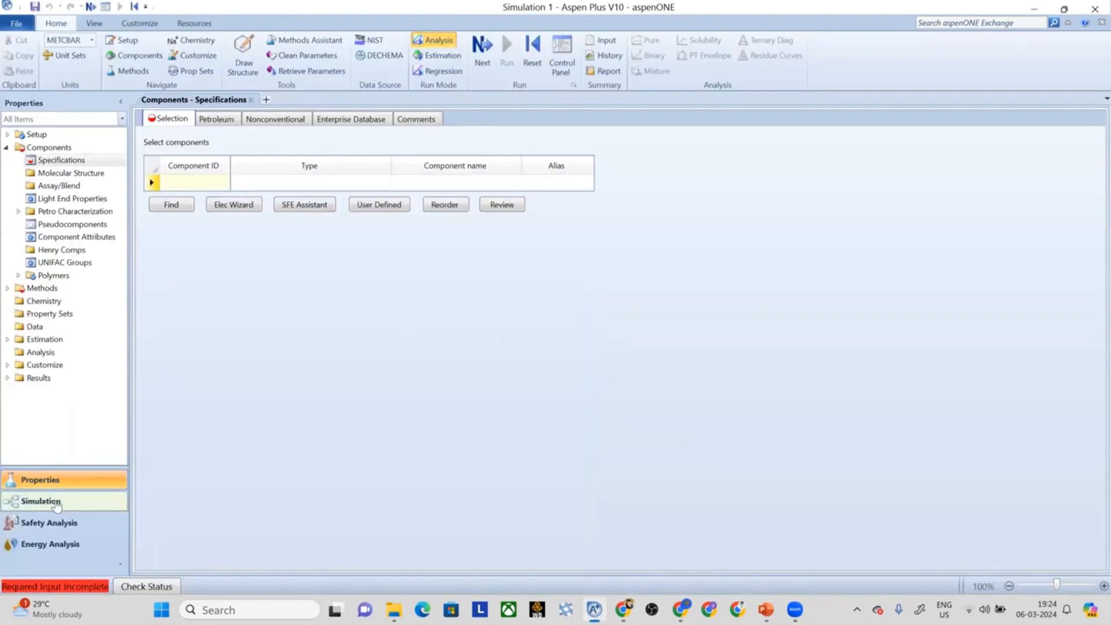
# Step: Place an HXFlux exchanger block on the main flowsheet of the simulation environment
pyautogui.click(56, 504)
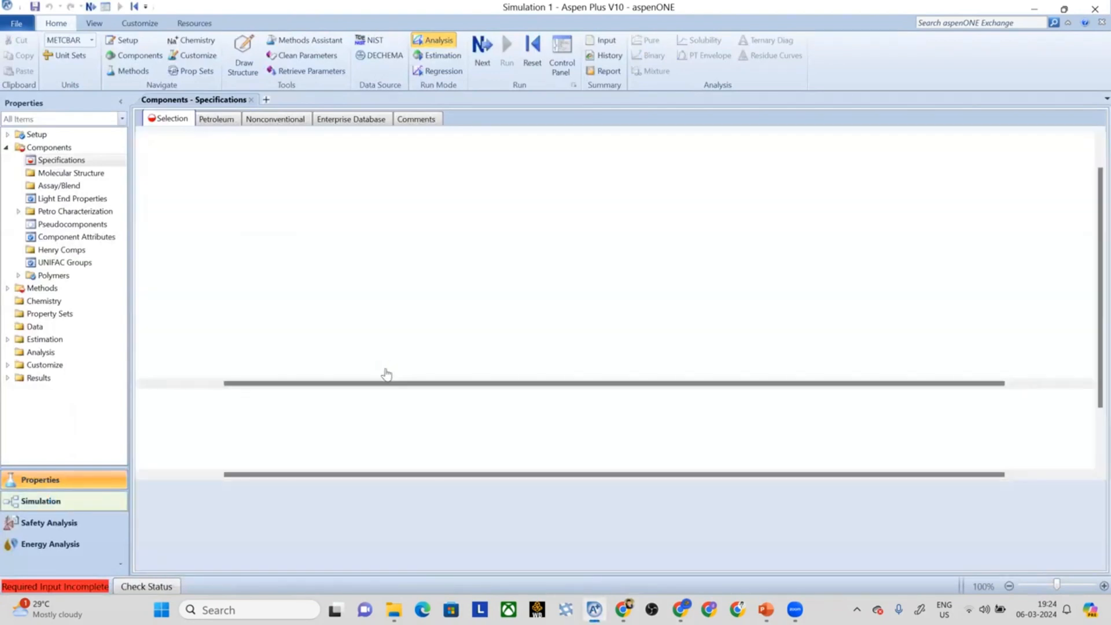
pyautogui.click(357, 514)
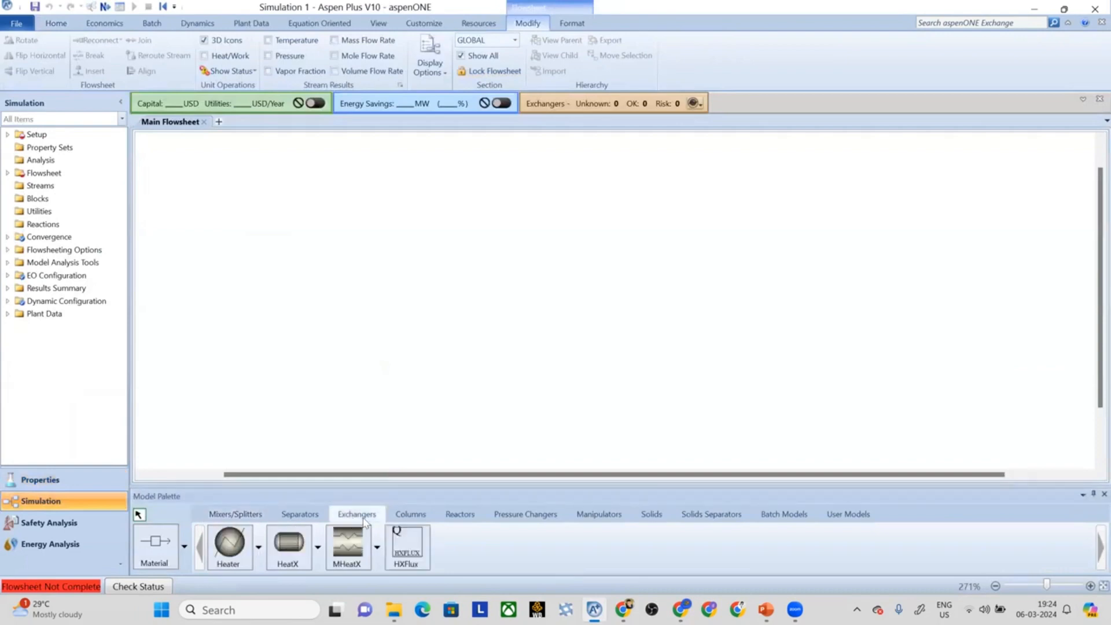
pyautogui.click(412, 540)
pyautogui.click(449, 312)
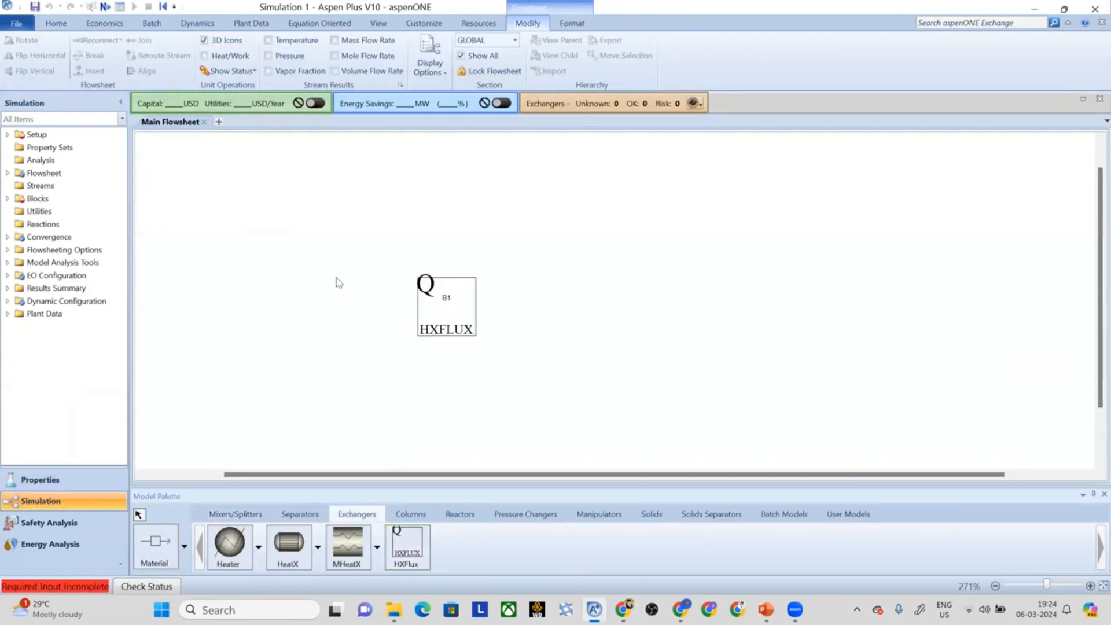
# Step: Add WATER to the component list in the properties environment and proceed to the method specifications
pyautogui.click(106, 6)
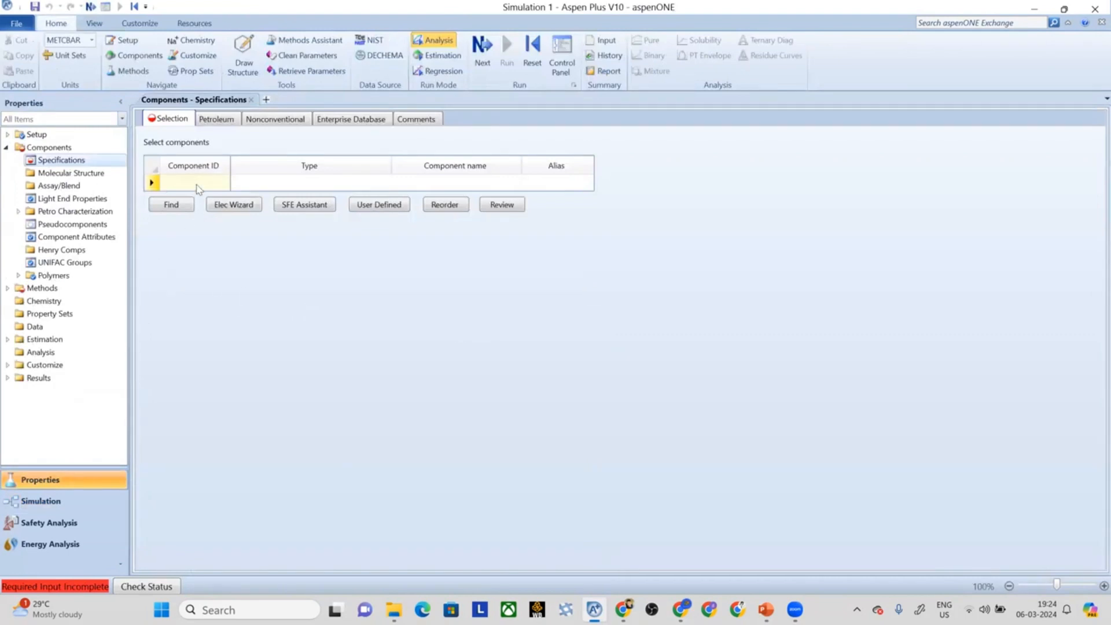
pyautogui.click(196, 184)
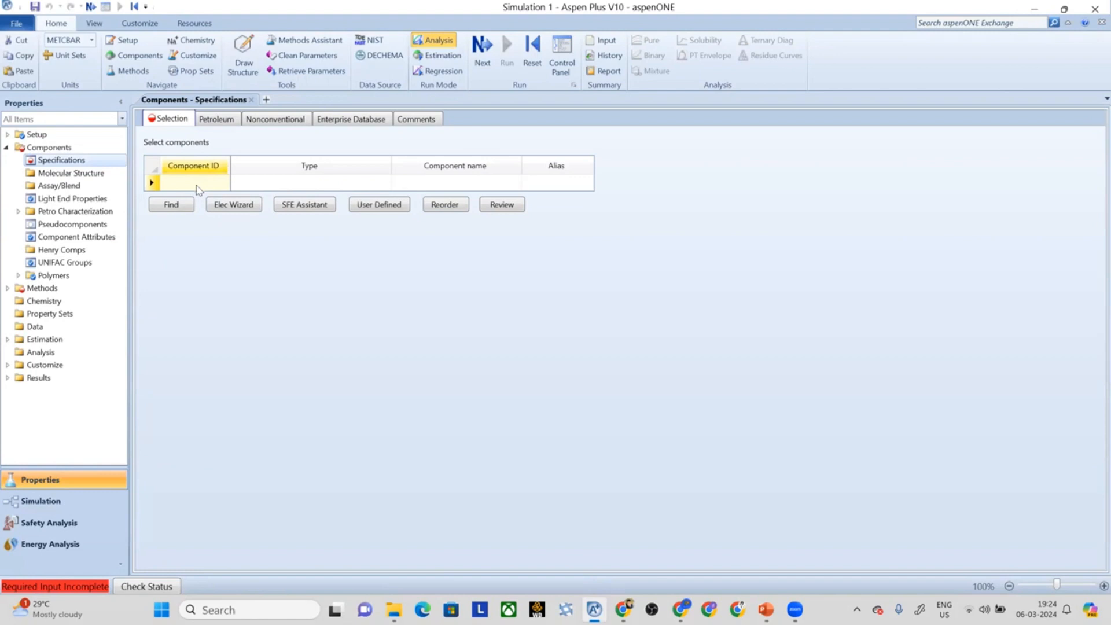
pyautogui.write('WATER')
pyautogui.click(489, 67)
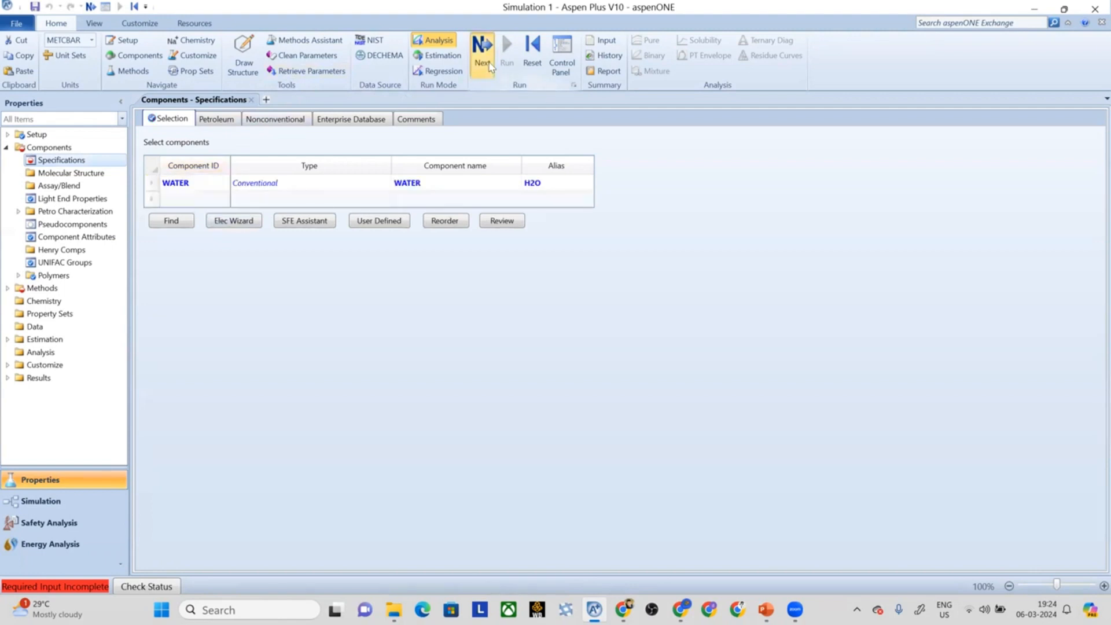
pyautogui.click(489, 66)
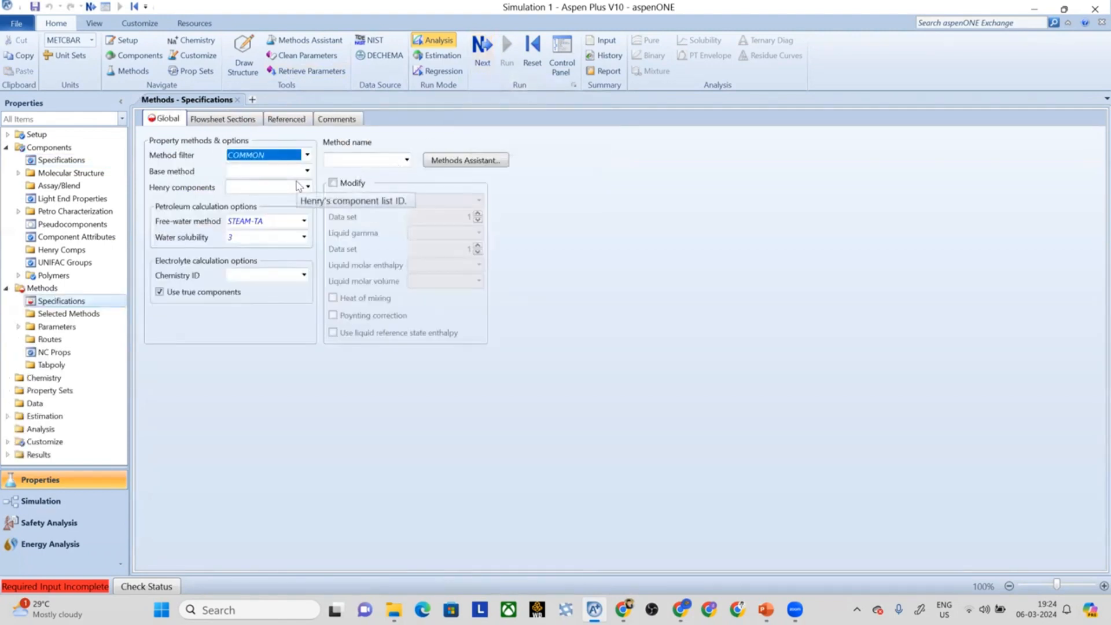
# Step: Examine the file types offered for saving Simulation 1, keep Compound Files (*.apwz) selected and close the save dialog
pyautogui.click(16, 23)
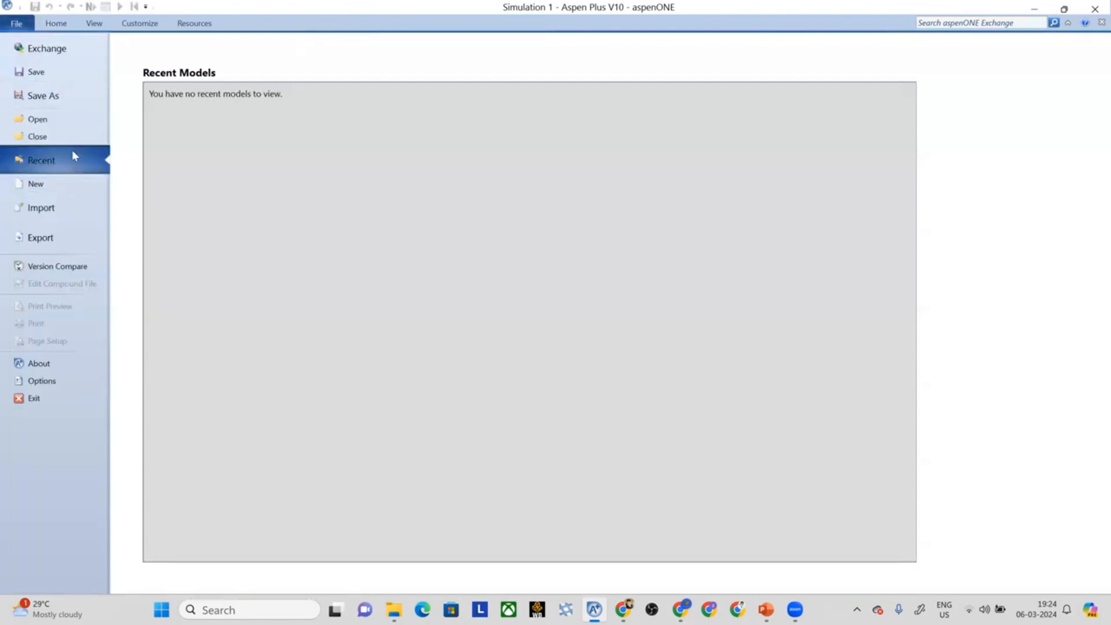
pyautogui.click(52, 80)
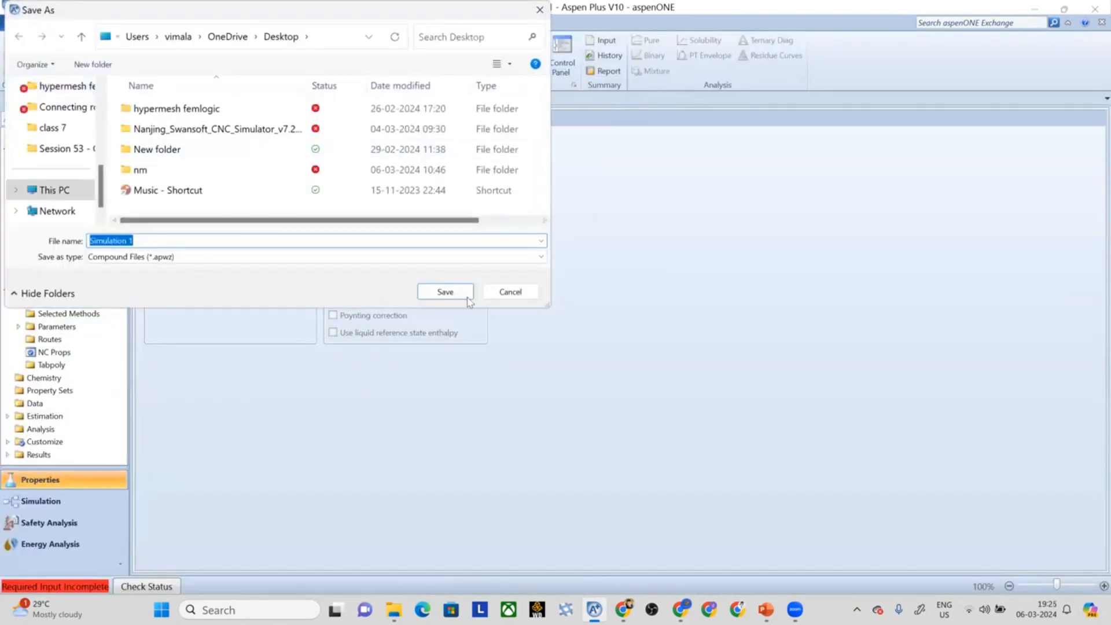
pyautogui.click(542, 257)
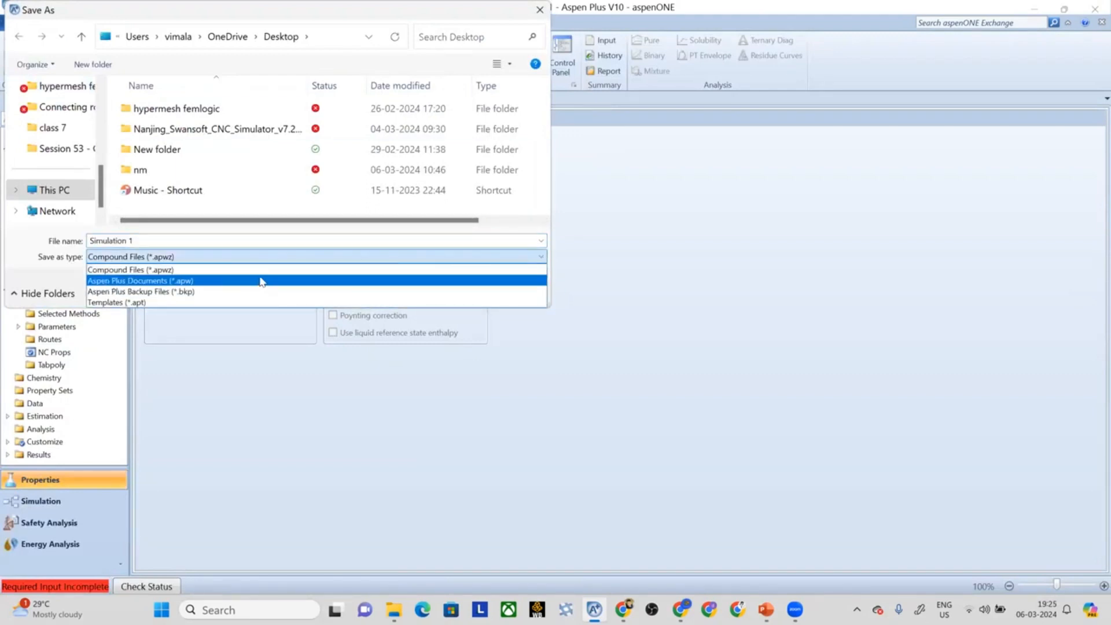
pyautogui.click(176, 274)
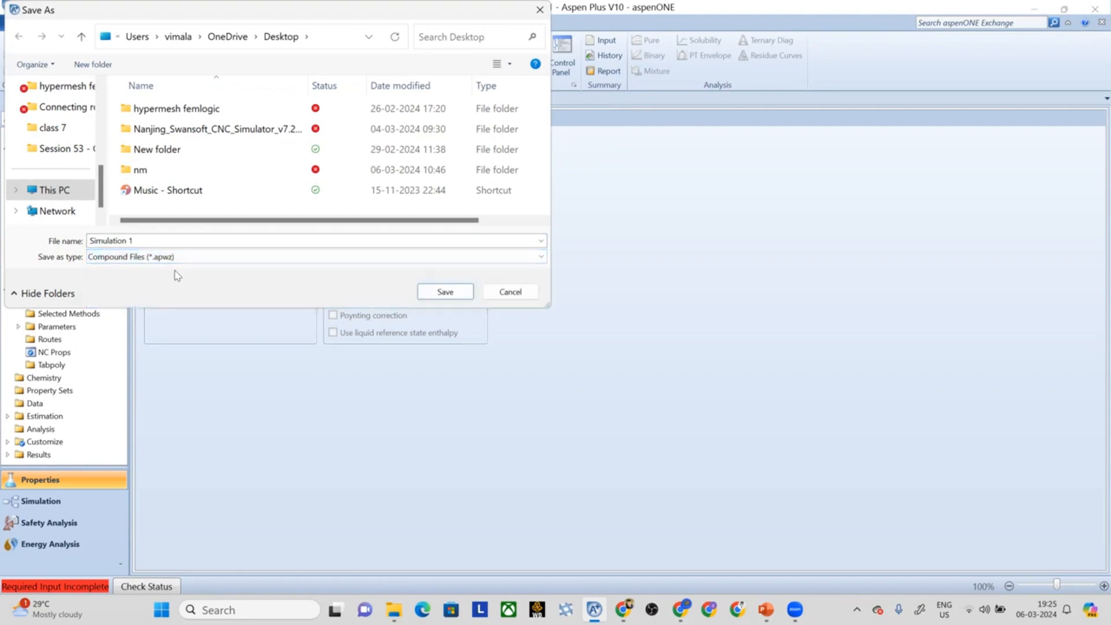
pyautogui.click(541, 258)
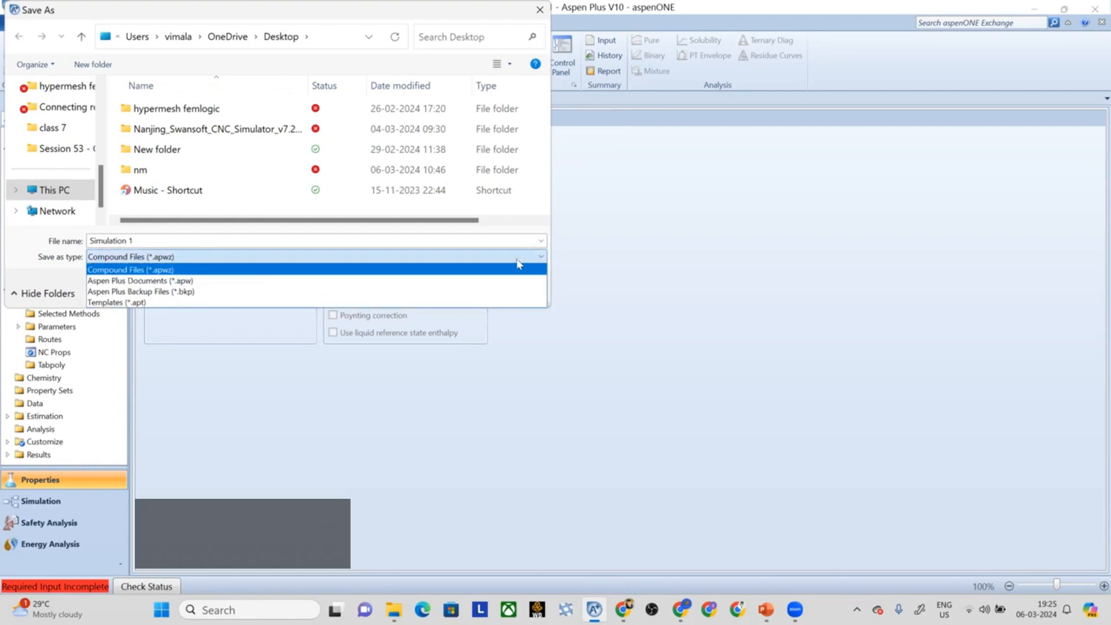
pyautogui.click(518, 263)
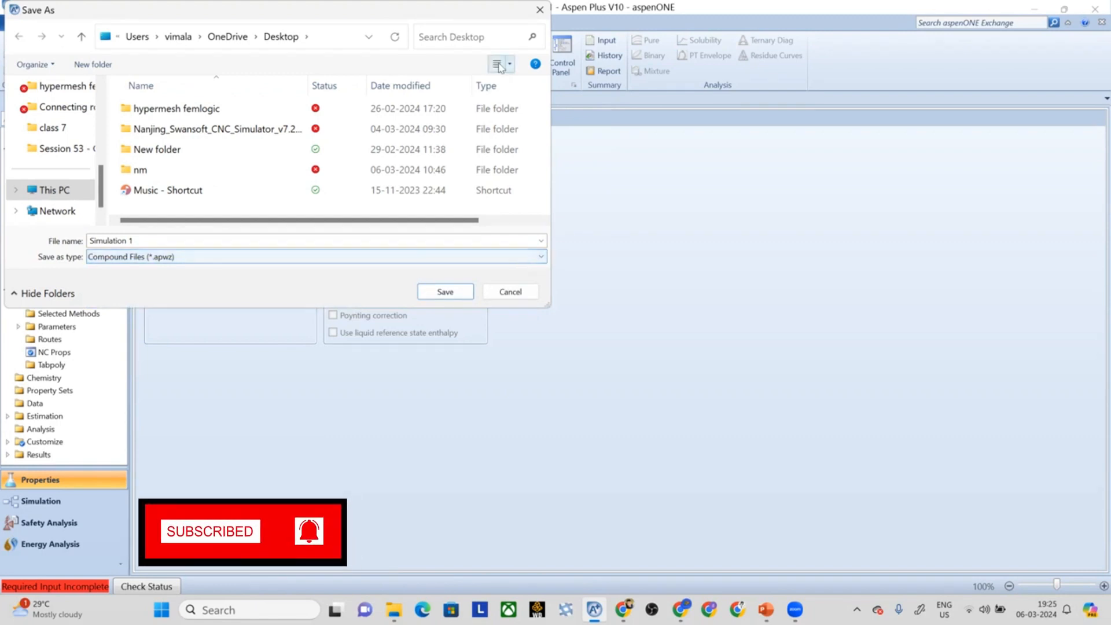
pyautogui.press('Return')
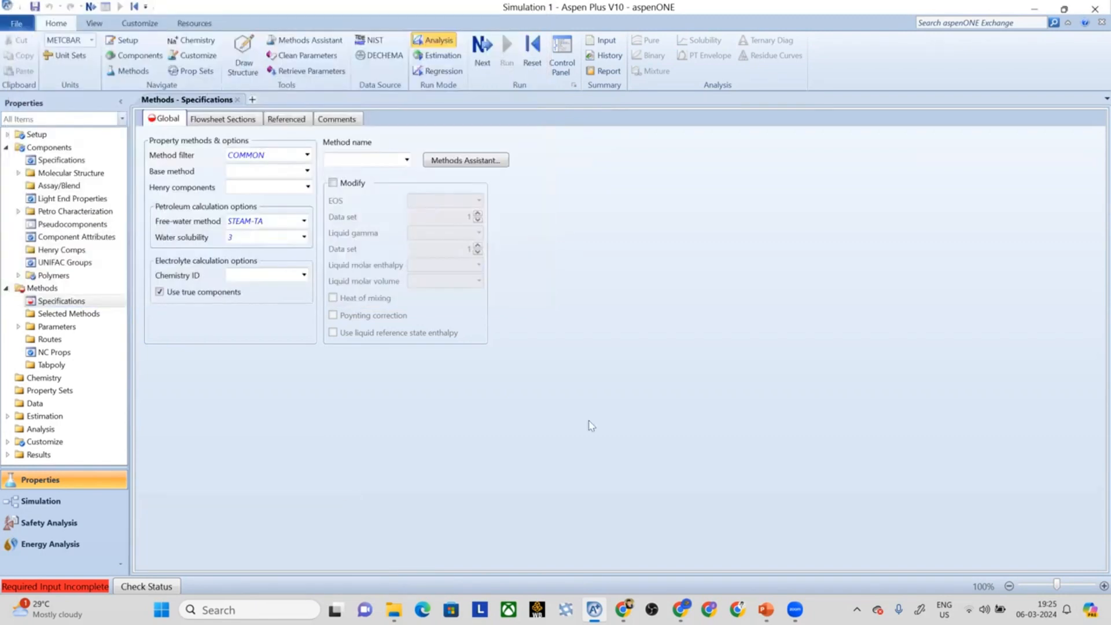